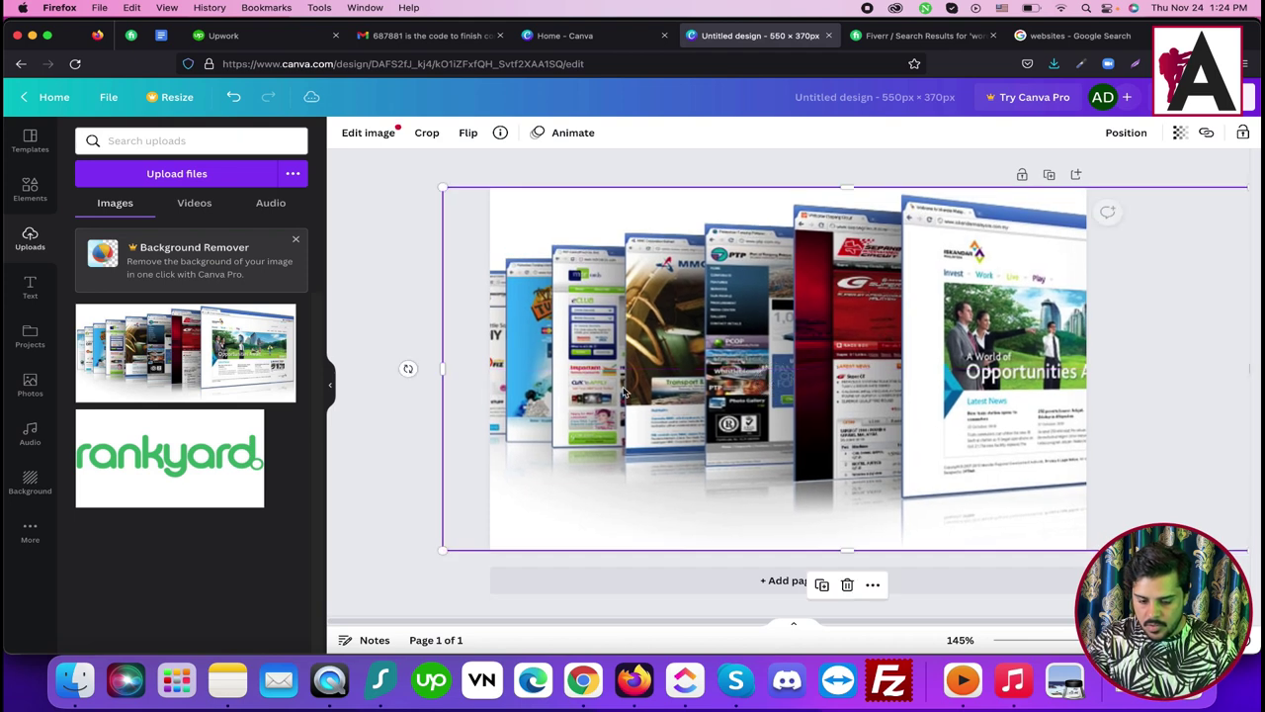
Step: Keep the website collage's current crop as the page background and set its transparency to 39
{"action": "left_click", "coordinate": [362, 265]}
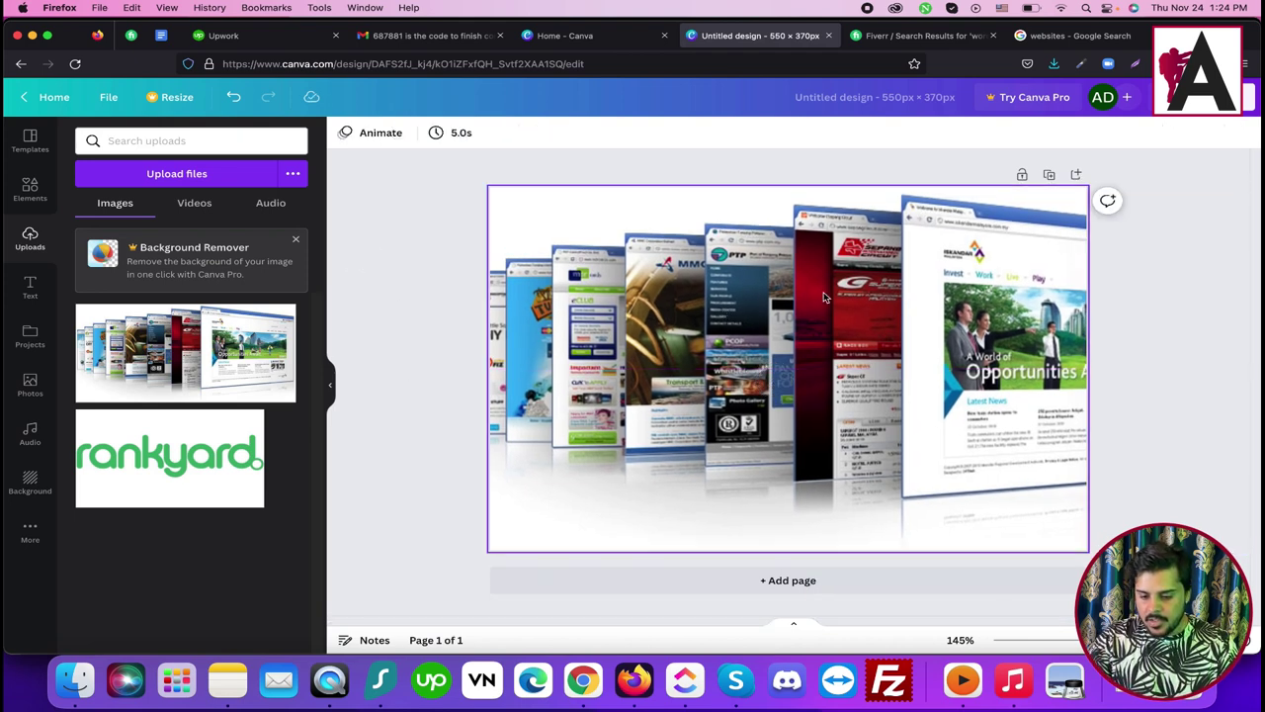
{"action": "double_click", "coordinate": [885, 347]}
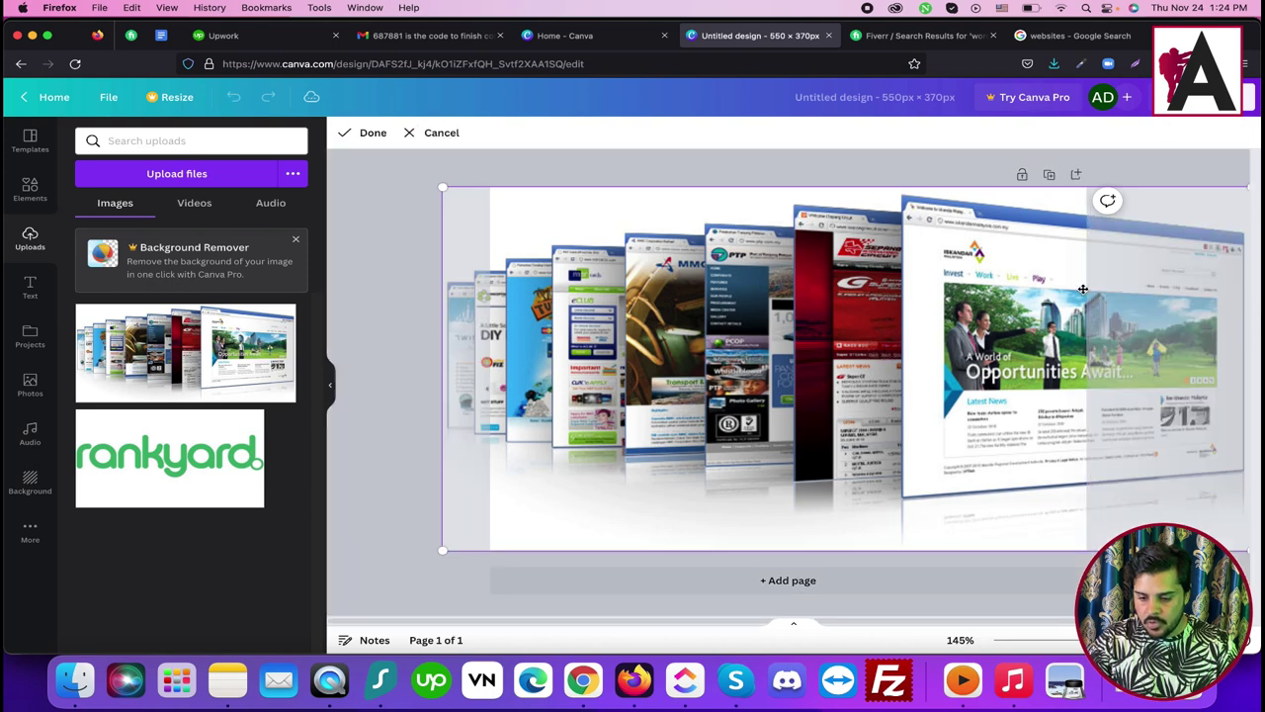
{"action": "left_click", "coordinate": [361, 133]}
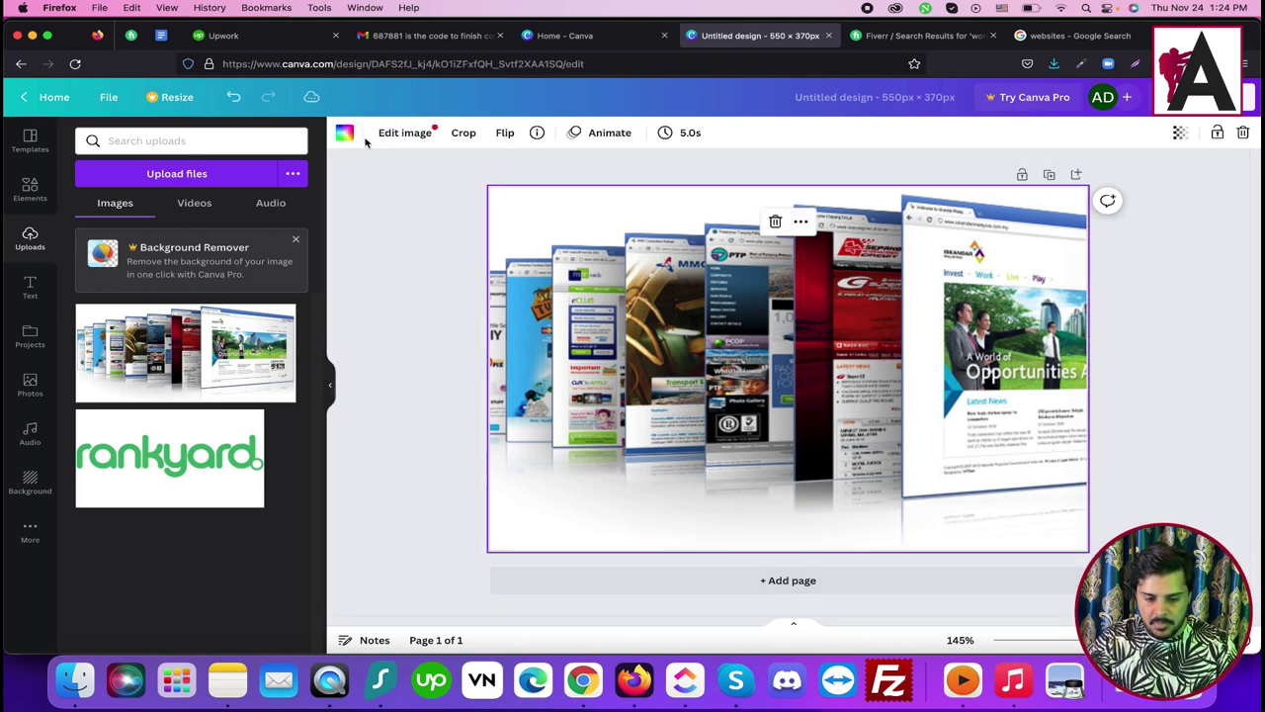
{"action": "left_click", "coordinate": [1179, 134]}
{"action": "left_click_drag", "start_coordinate": [1177, 198], "coordinate": [1084, 196]}
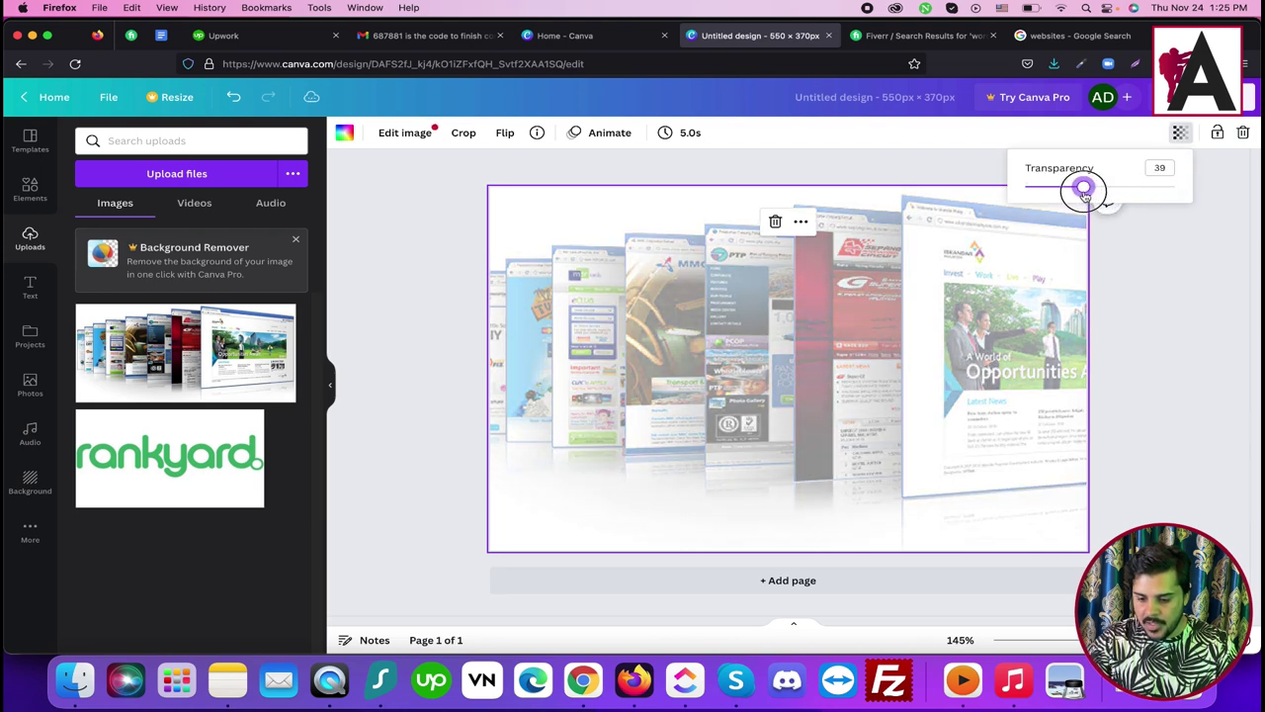
Step: Check the Fiverr WordPress gig thumbnails for reference, and add a square shape in Canva stretched to cover the whole canvas
{"action": "left_click", "coordinate": [890, 36]}
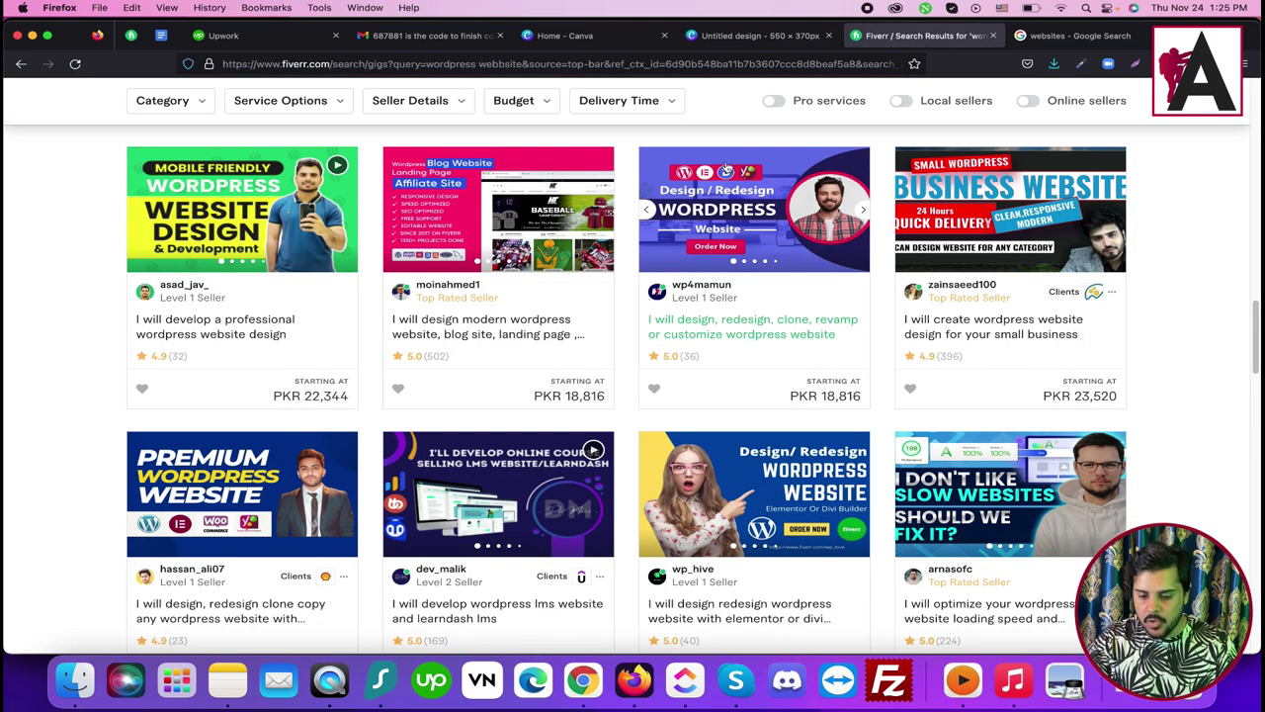
{"action": "left_click", "coordinate": [756, 36]}
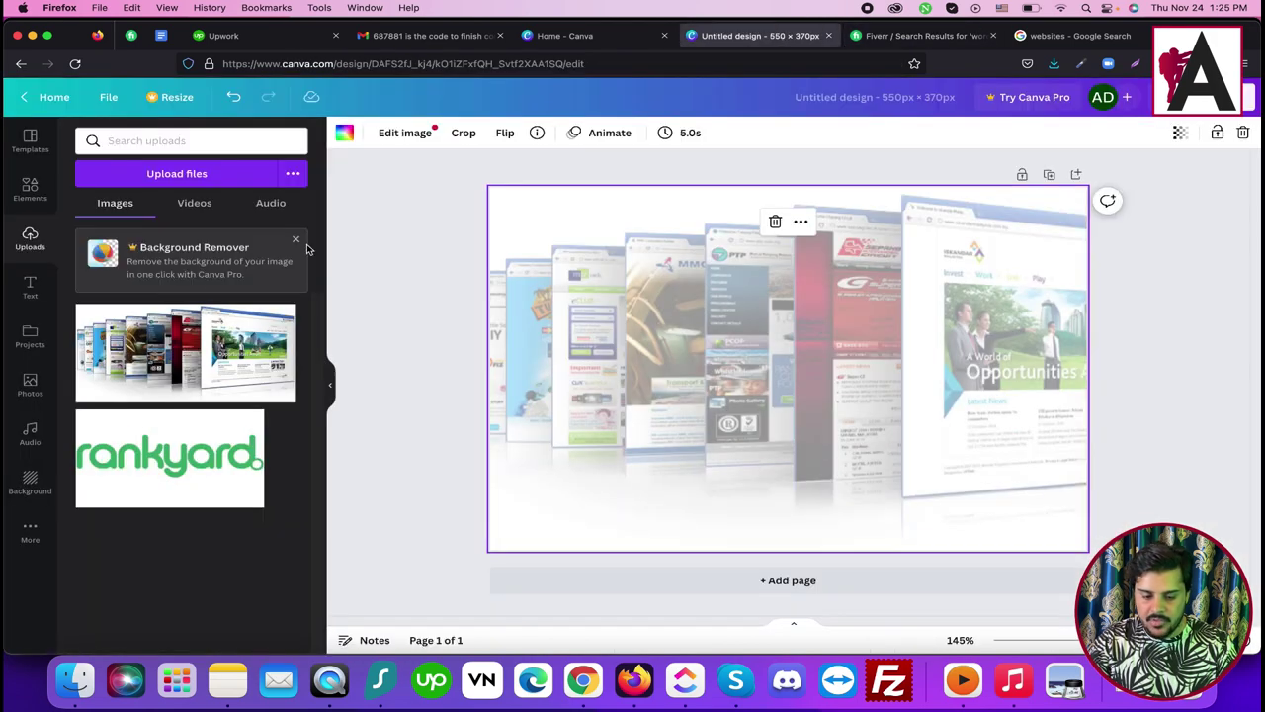
{"action": "left_click", "coordinate": [30, 190]}
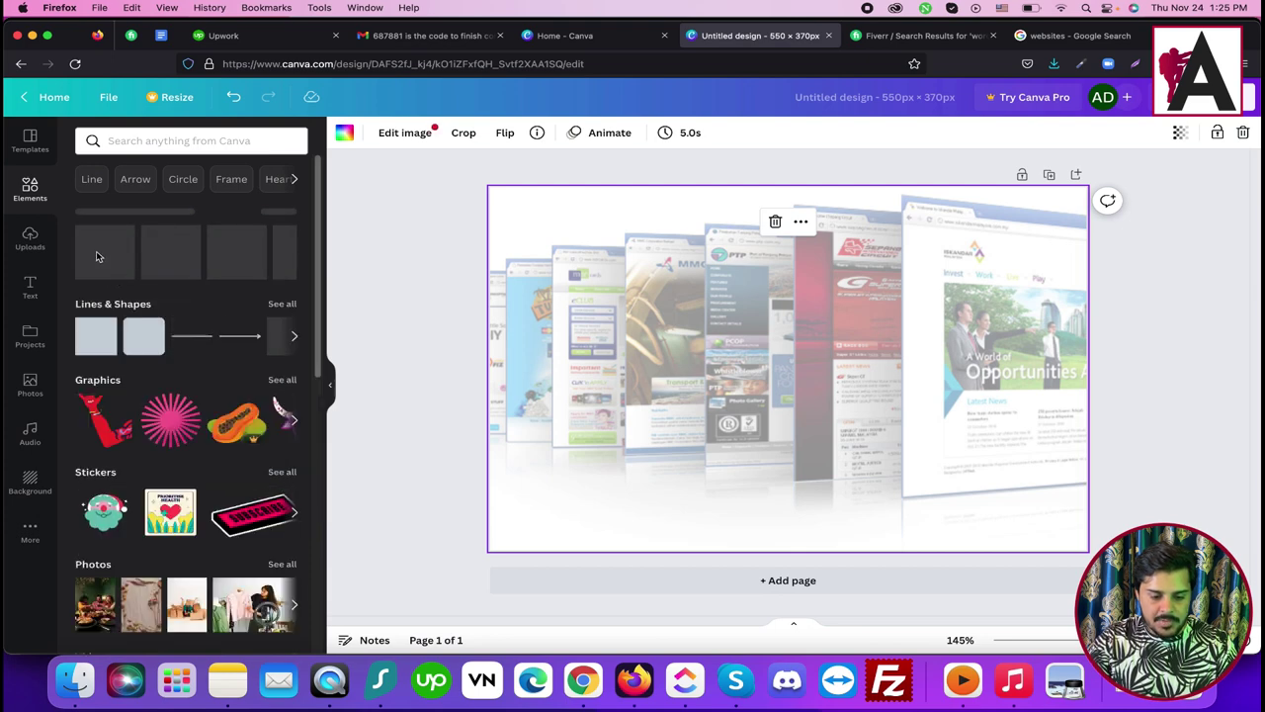
{"action": "left_click", "coordinate": [94, 336]}
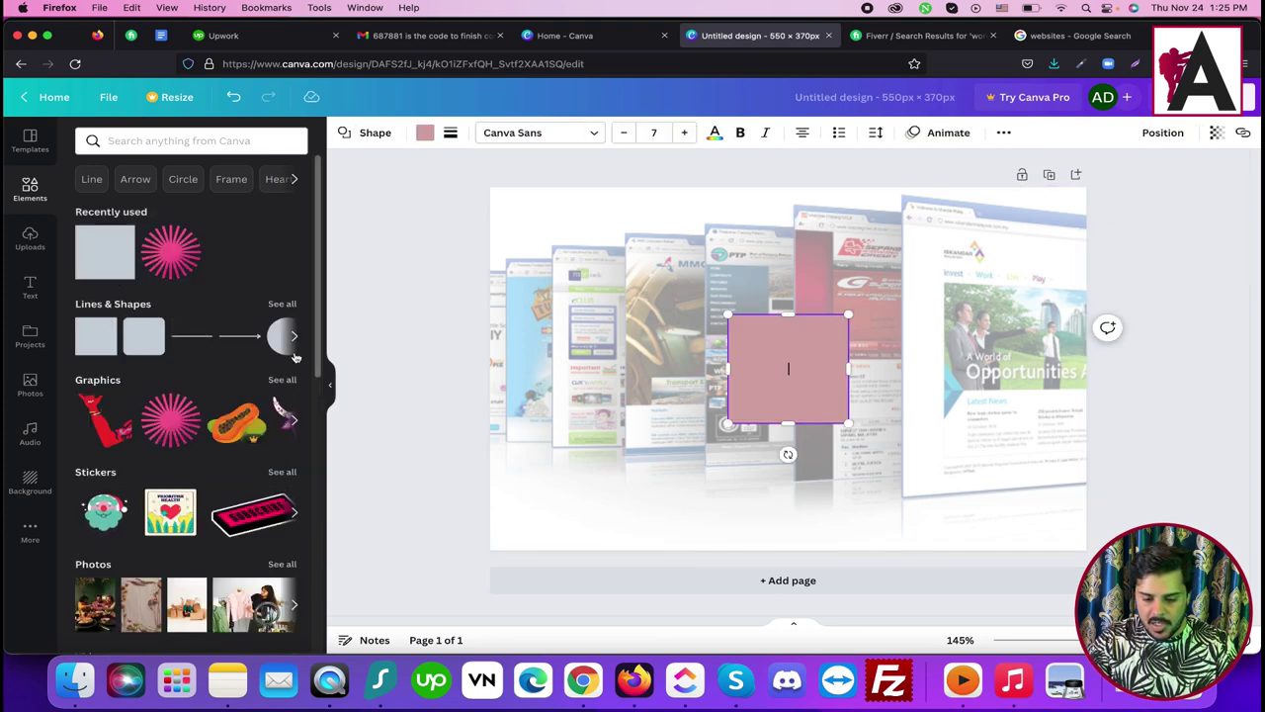
{"action": "left_click_drag", "start_coordinate": [752, 345], "coordinate": [527, 231]}
{"action": "left_click_drag", "start_coordinate": [756, 356], "coordinate": [1086, 551]}
Step: Set the transparency of the canvas-covering rectangle to 52 so the website collage shows through
{"action": "left_click", "coordinate": [1212, 134]}
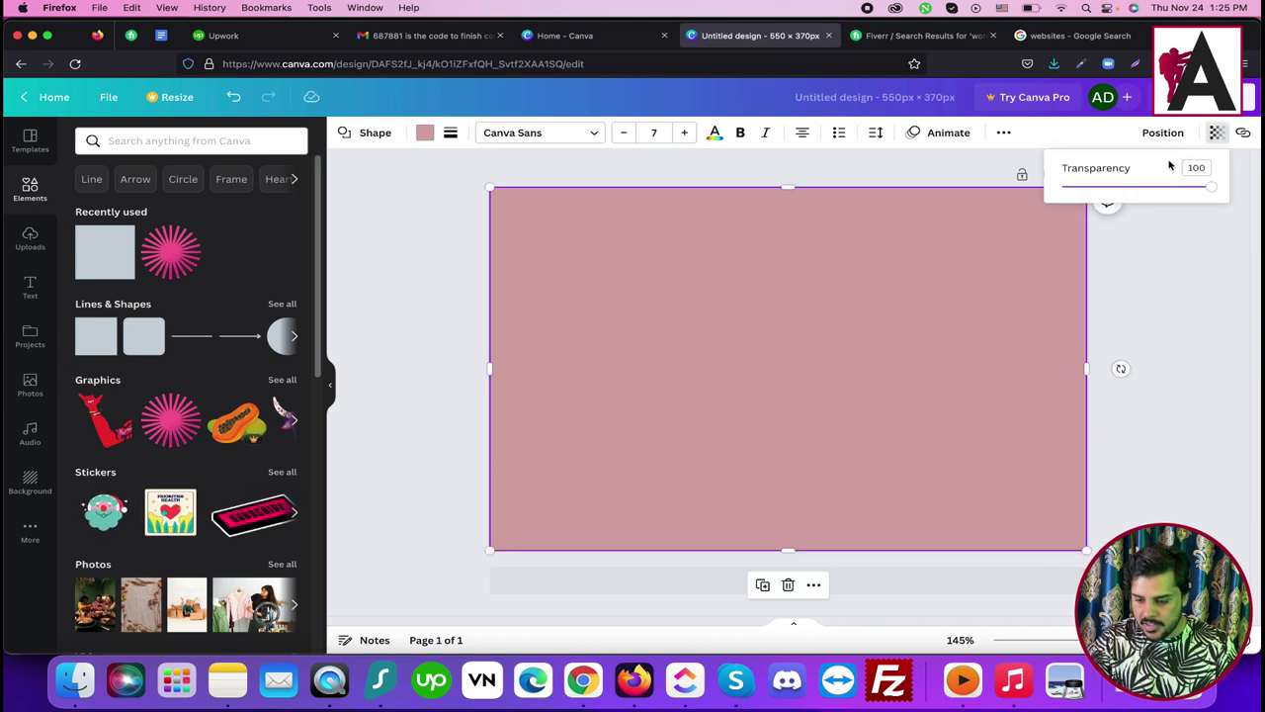
{"action": "left_click_drag", "start_coordinate": [1203, 185], "coordinate": [1141, 190]}
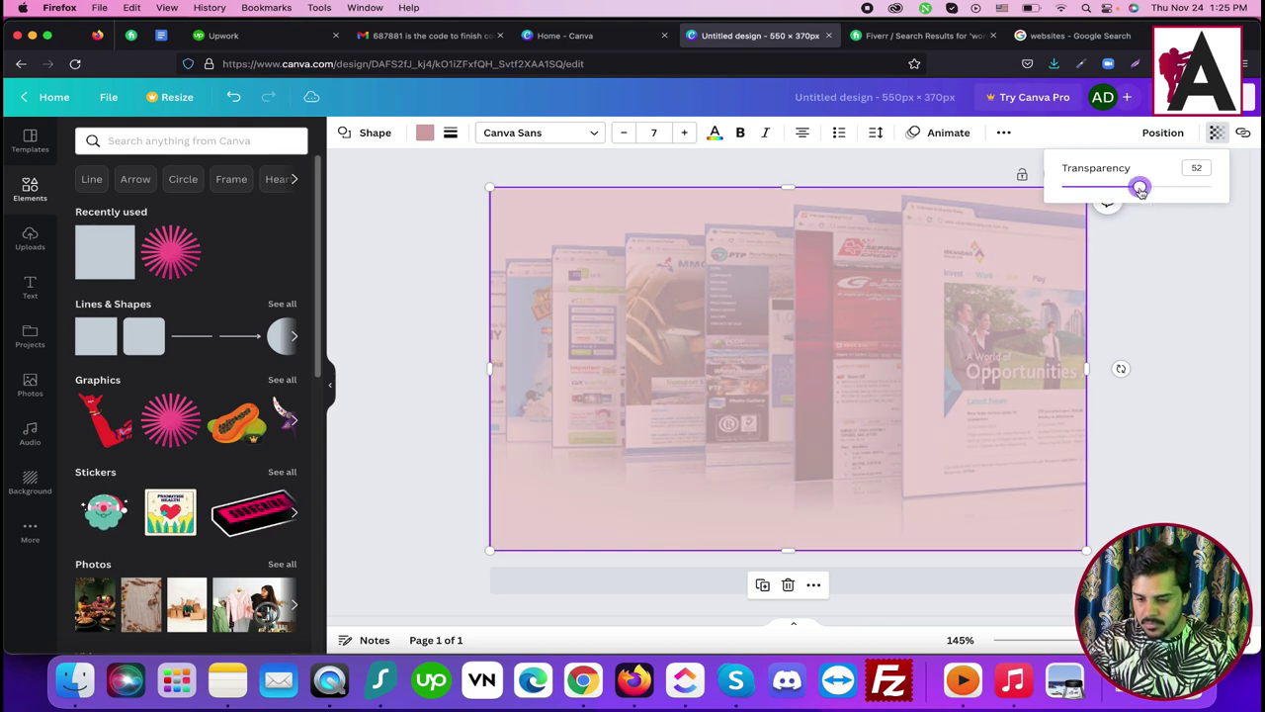
{"action": "left_click", "coordinate": [1148, 267]}
Step: Consult the Fiverr gig thumbnails again, and add a pill shape at the right edge of the Canva design
{"action": "left_click", "coordinate": [860, 37]}
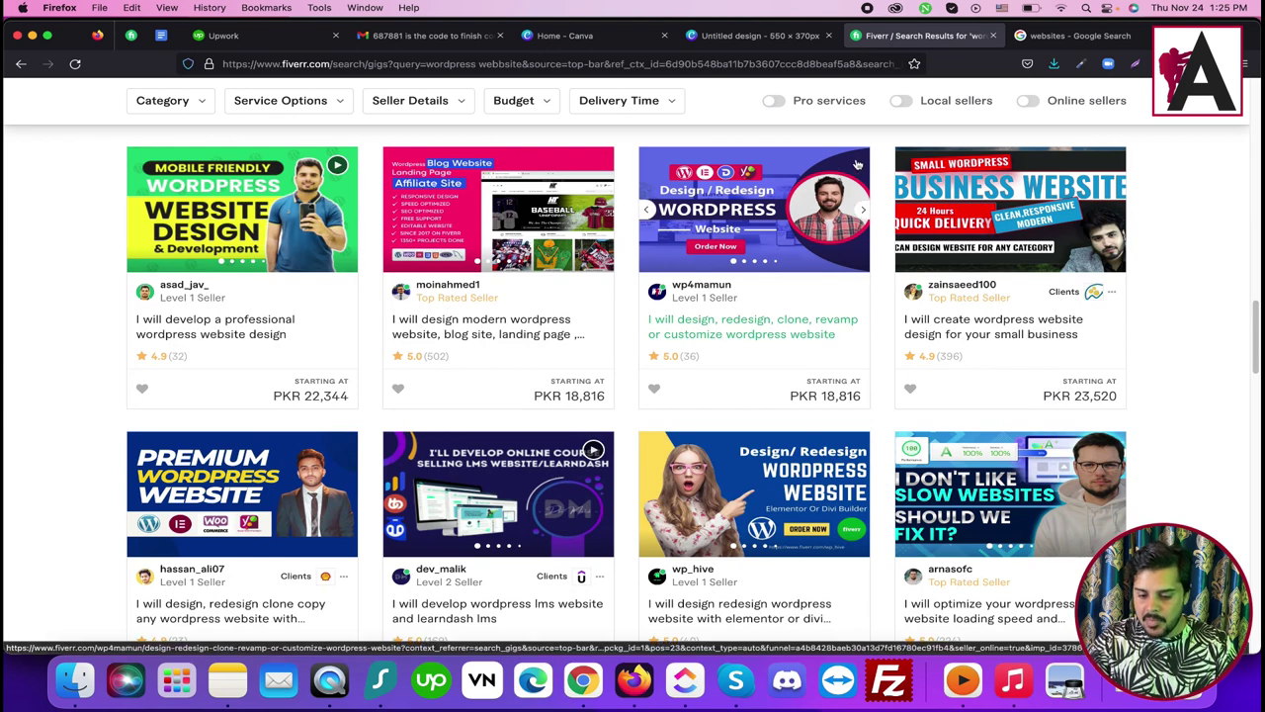
{"action": "left_click", "coordinate": [760, 40]}
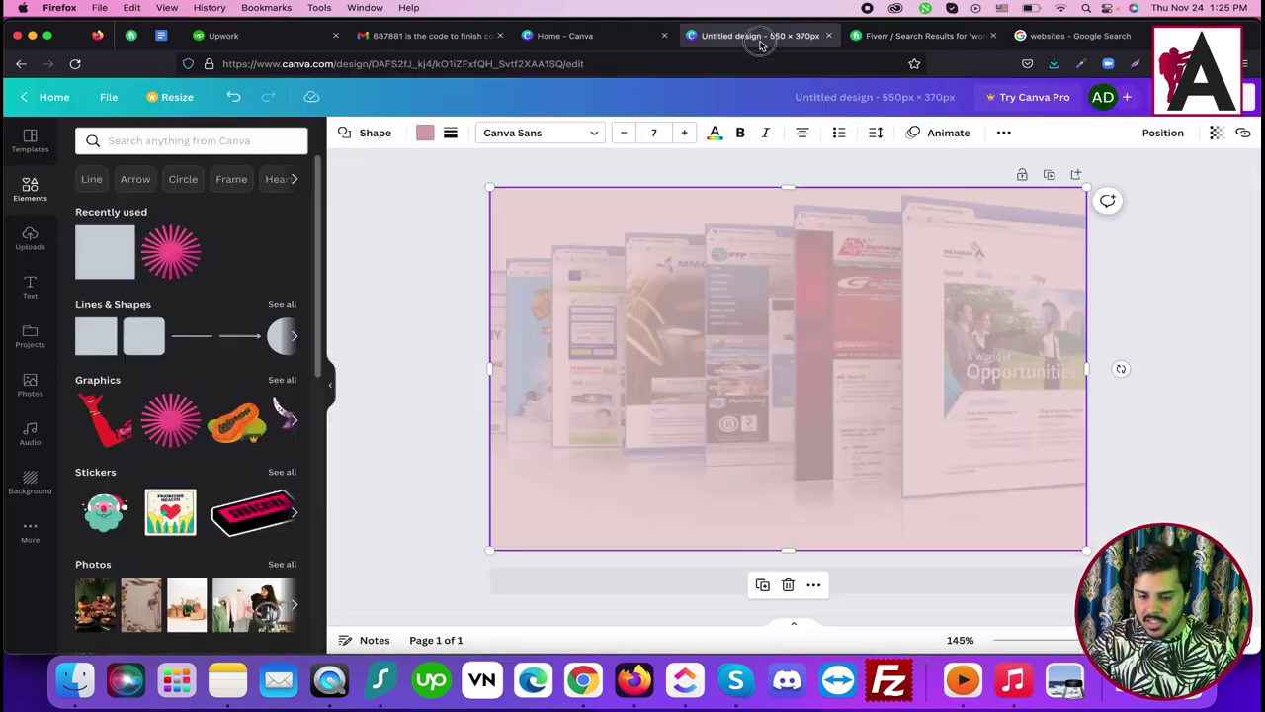
{"action": "left_click", "coordinate": [282, 305]}
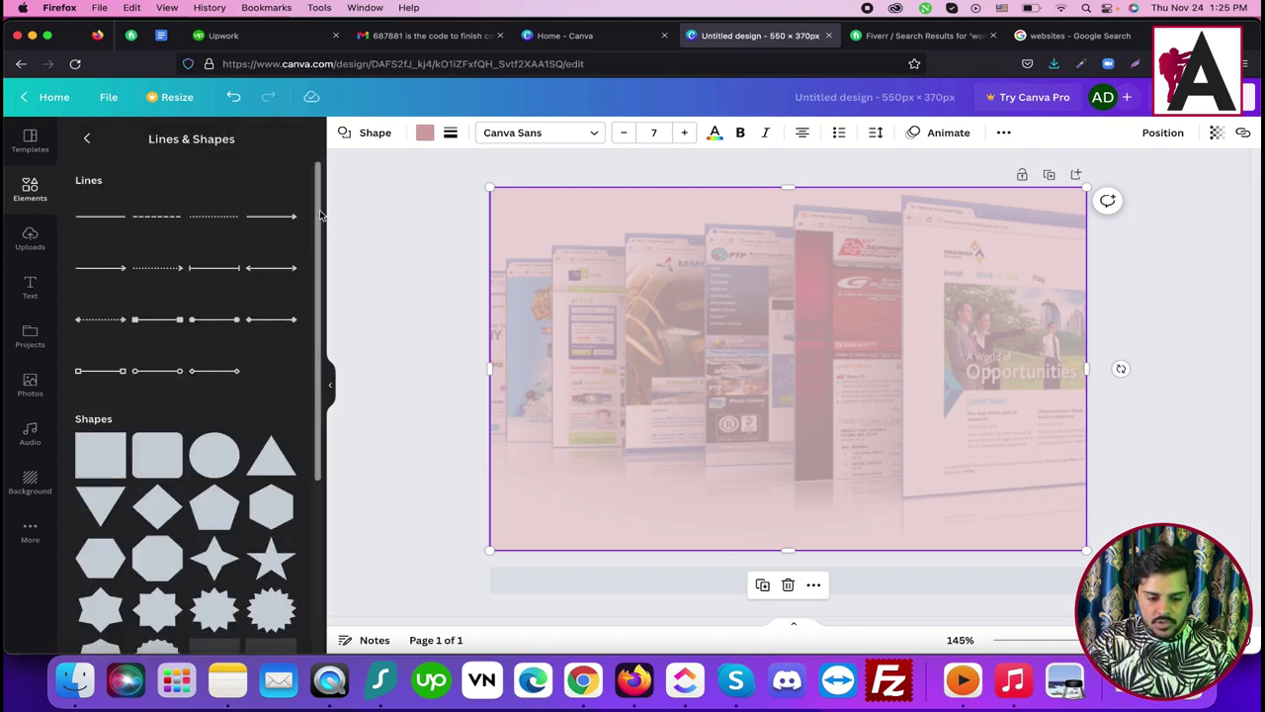
{"action": "left_click_drag", "start_coordinate": [320, 216], "coordinate": [309, 365]}
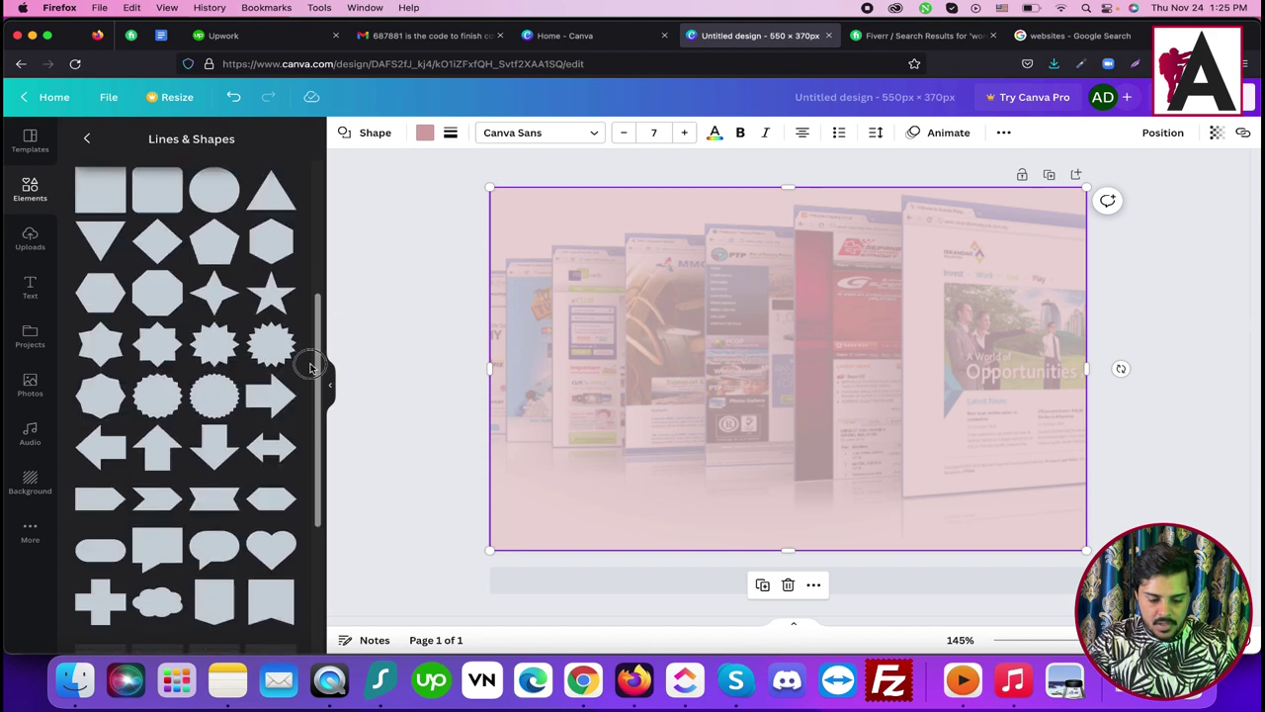
{"action": "scroll", "coordinate": [85, 605], "scroll_direction": "down", "scroll_amount": 2}
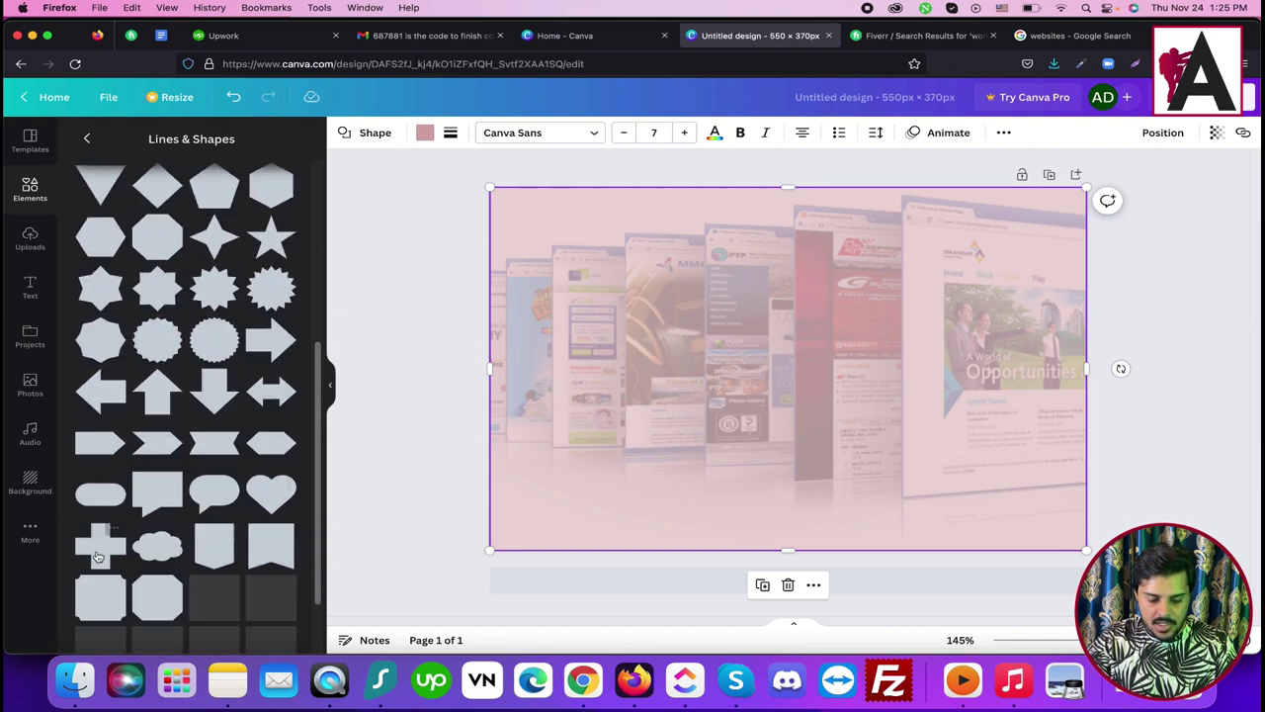
{"action": "left_click", "coordinate": [99, 500]}
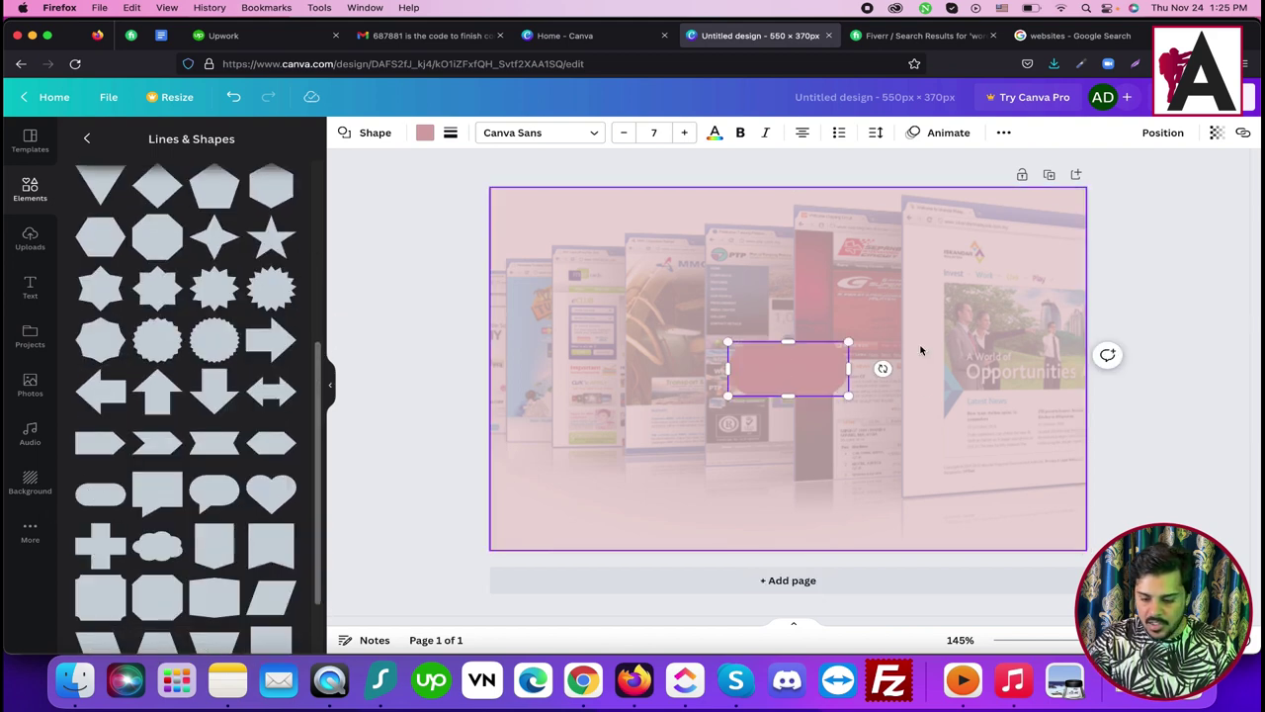
{"action": "left_click_drag", "start_coordinate": [779, 379], "coordinate": [1031, 297]}
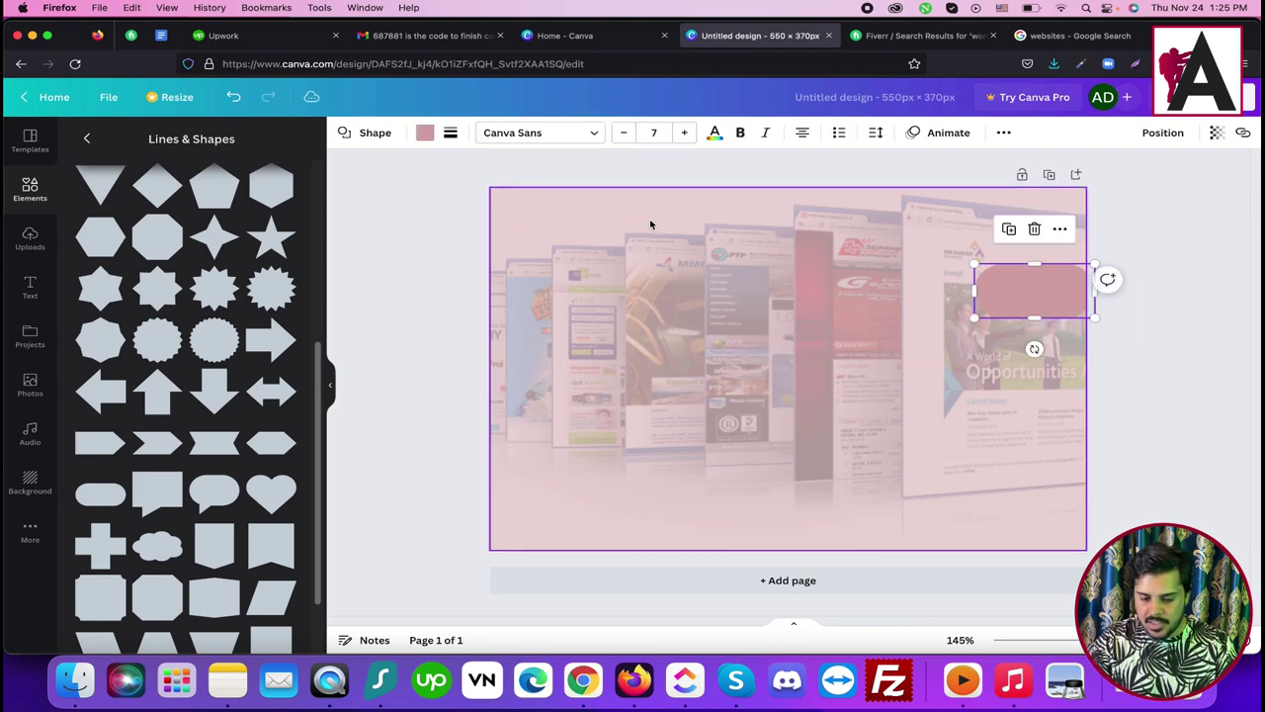
Step: Recolor the canvas-covering overlay rectangle with the dark violet default color
{"action": "left_click", "coordinate": [549, 194]}
{"action": "left_click", "coordinate": [420, 133]}
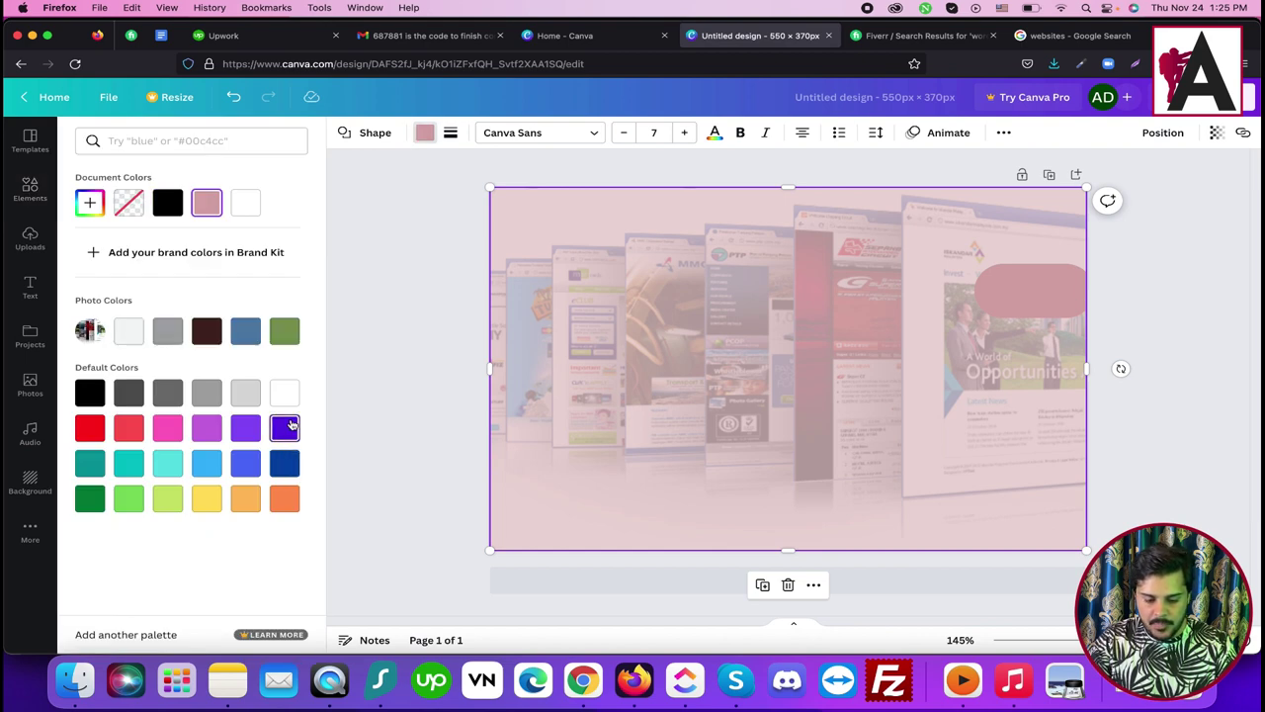
{"action": "left_click", "coordinate": [285, 427]}
Step: Enlarge the pill shape so it overhangs the canvas's right edge, comparing it with the curved panel in the Fiverr reference thumbnail
{"action": "left_click", "coordinate": [1045, 293]}
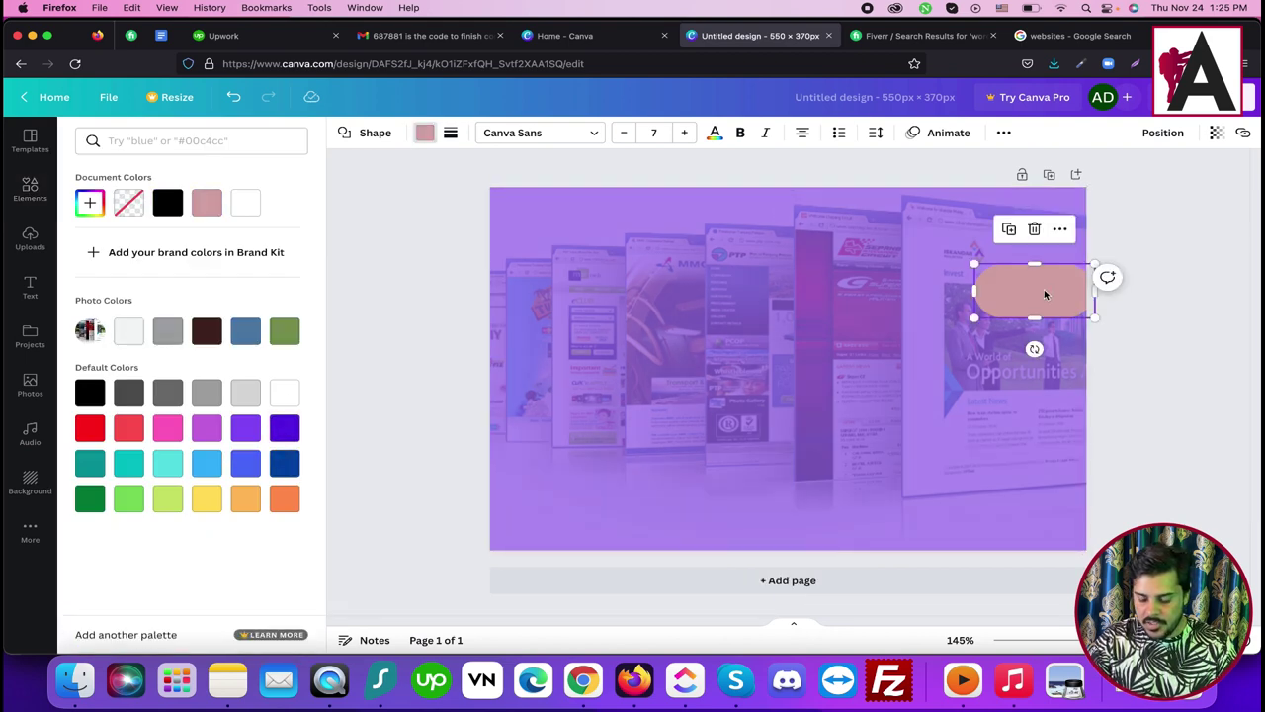
{"action": "left_click_drag", "start_coordinate": [1032, 315], "coordinate": [1081, 429]}
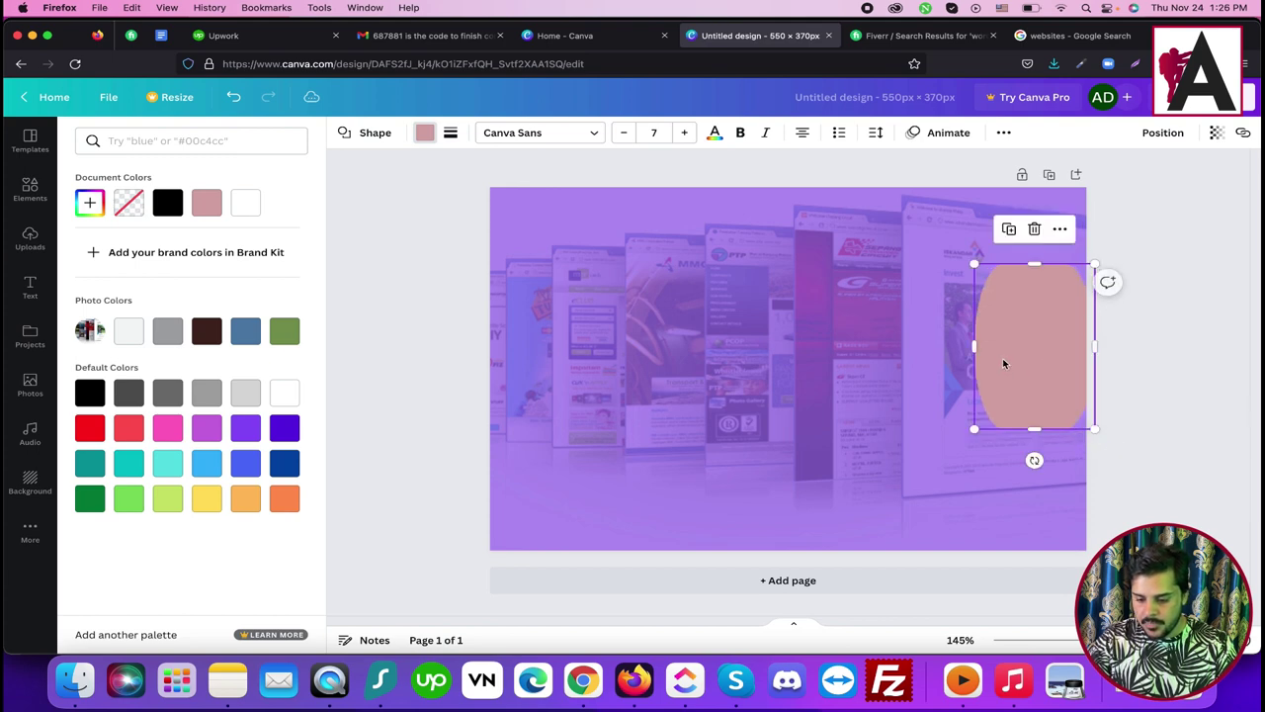
{"action": "left_click_drag", "start_coordinate": [979, 344], "coordinate": [1084, 325]}
{"action": "left_click", "coordinate": [895, 37]}
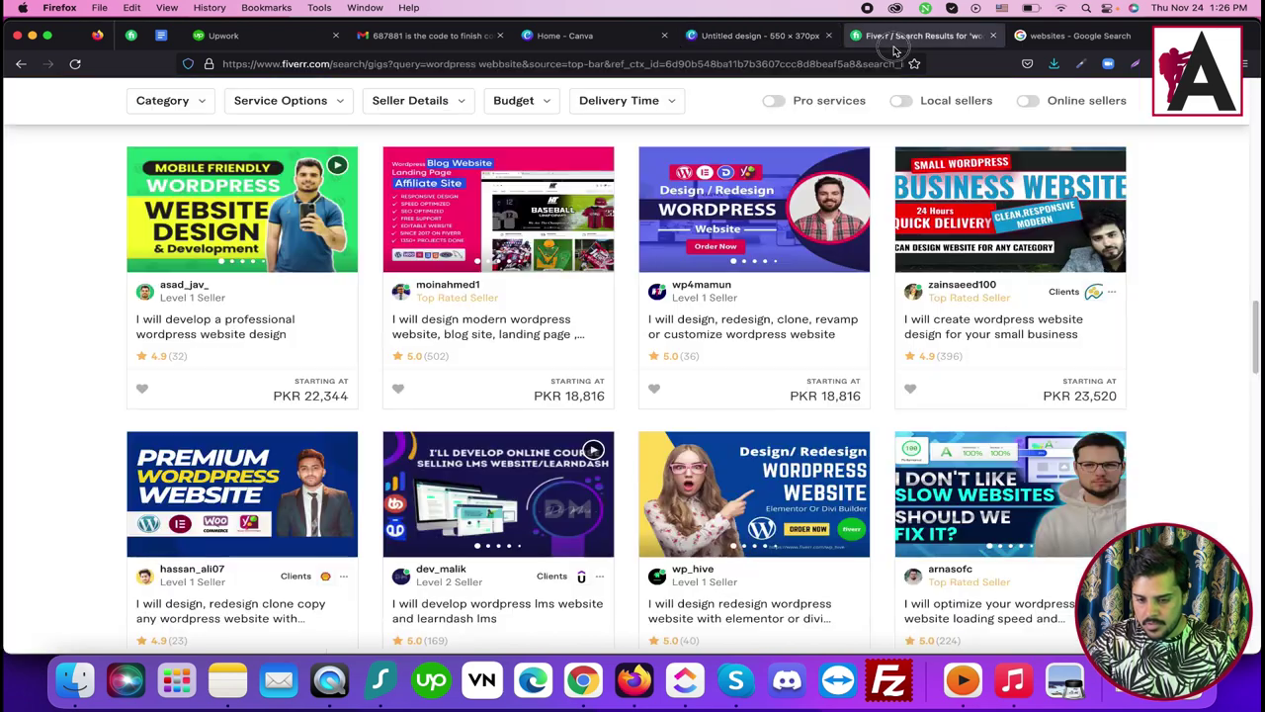
{"action": "left_click", "coordinate": [776, 38]}
{"action": "mouse_move", "coordinate": [1077, 261]}
{"action": "left_mouse_down"}
{"action": "mouse_move", "coordinate": [1074, 228]}
{"action": "mouse_move", "coordinate": [1104, 322]}
{"action": "mouse_move", "coordinate": [1093, 255]}
{"action": "left_mouse_up"}
{"action": "left_click", "coordinate": [1065, 325]}
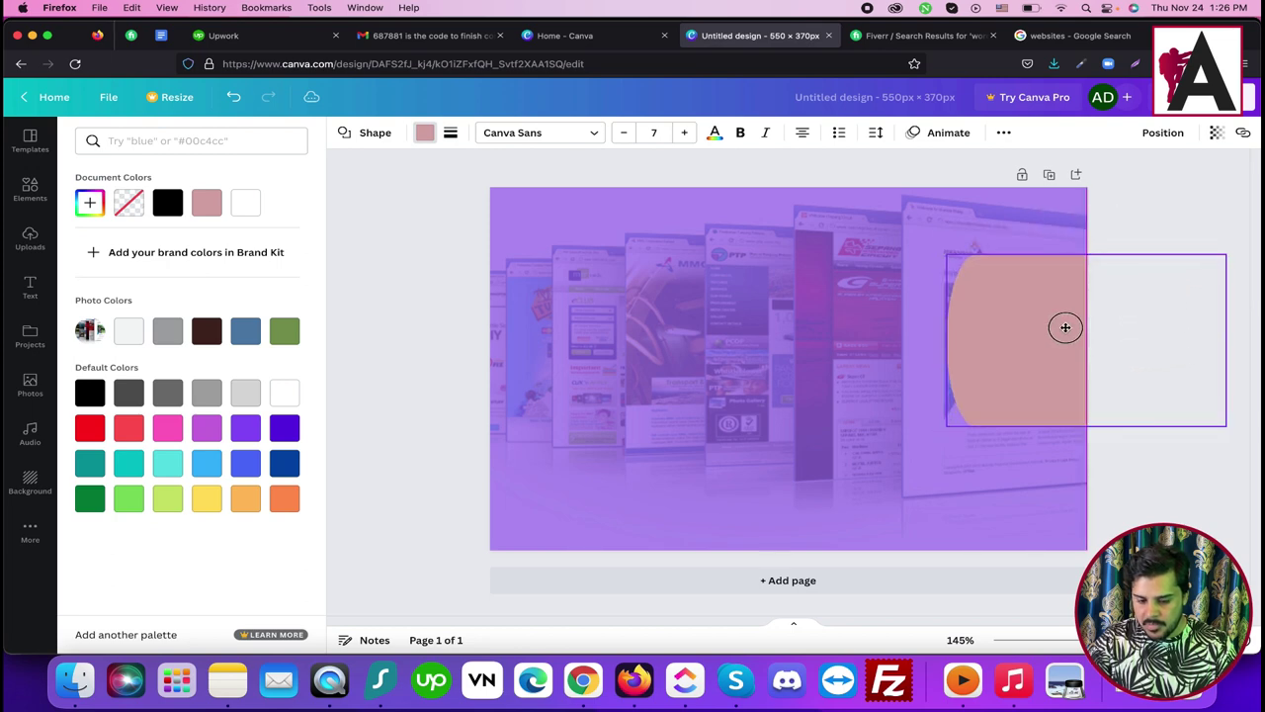
{"action": "left_click", "coordinate": [880, 35]}
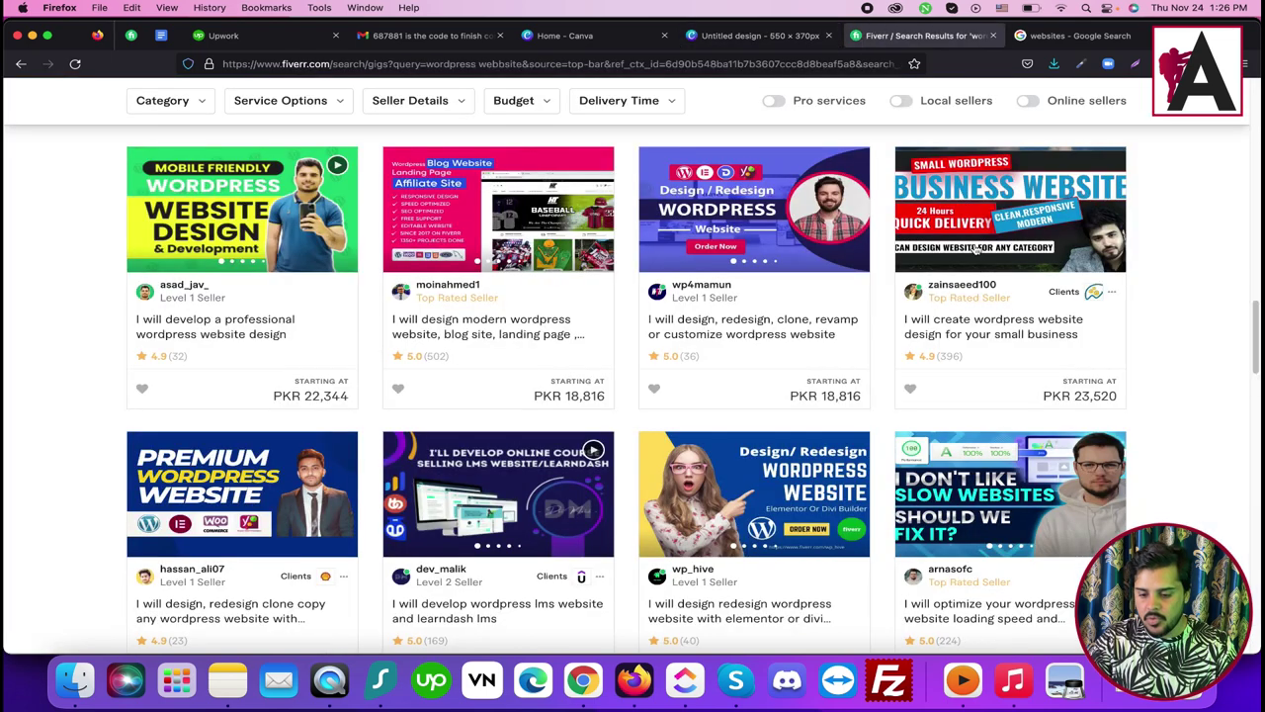
{"action": "left_click", "coordinate": [781, 46]}
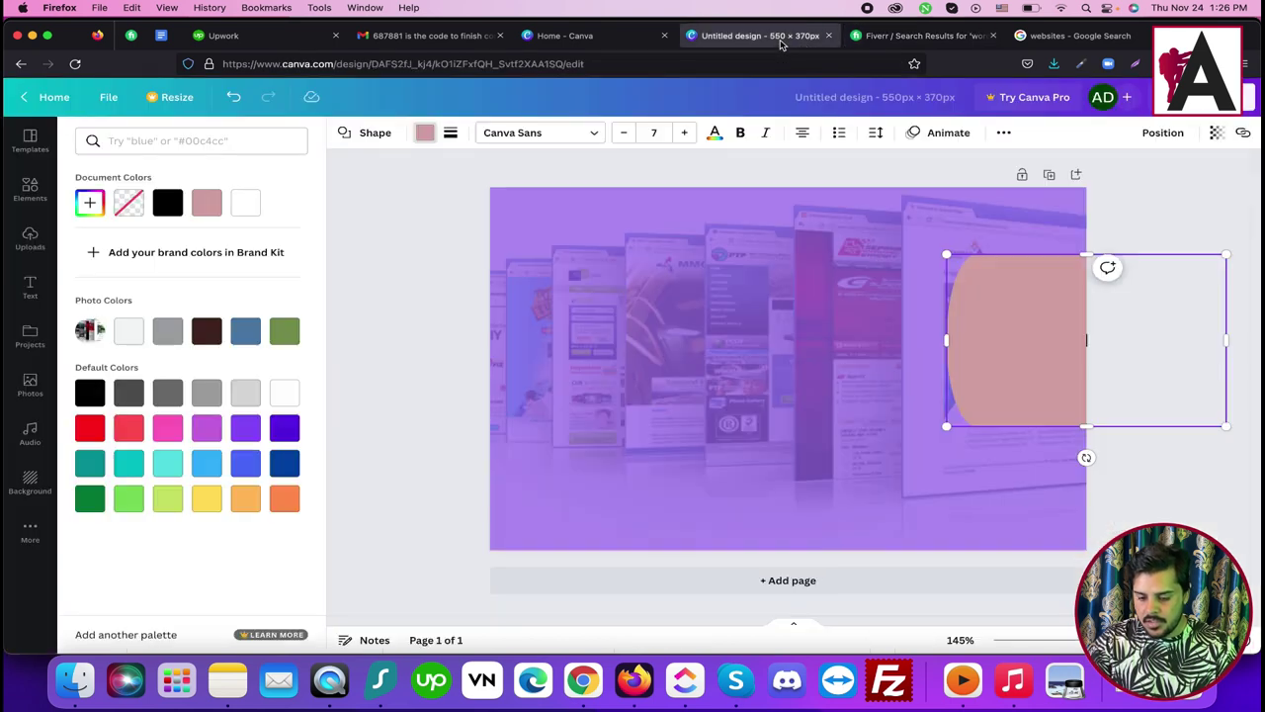
{"action": "mouse_move", "coordinate": [928, 343]}
{"action": "left_mouse_down"}
{"action": "mouse_move", "coordinate": [913, 341]}
{"action": "mouse_move", "coordinate": [939, 342]}
{"action": "left_mouse_up"}
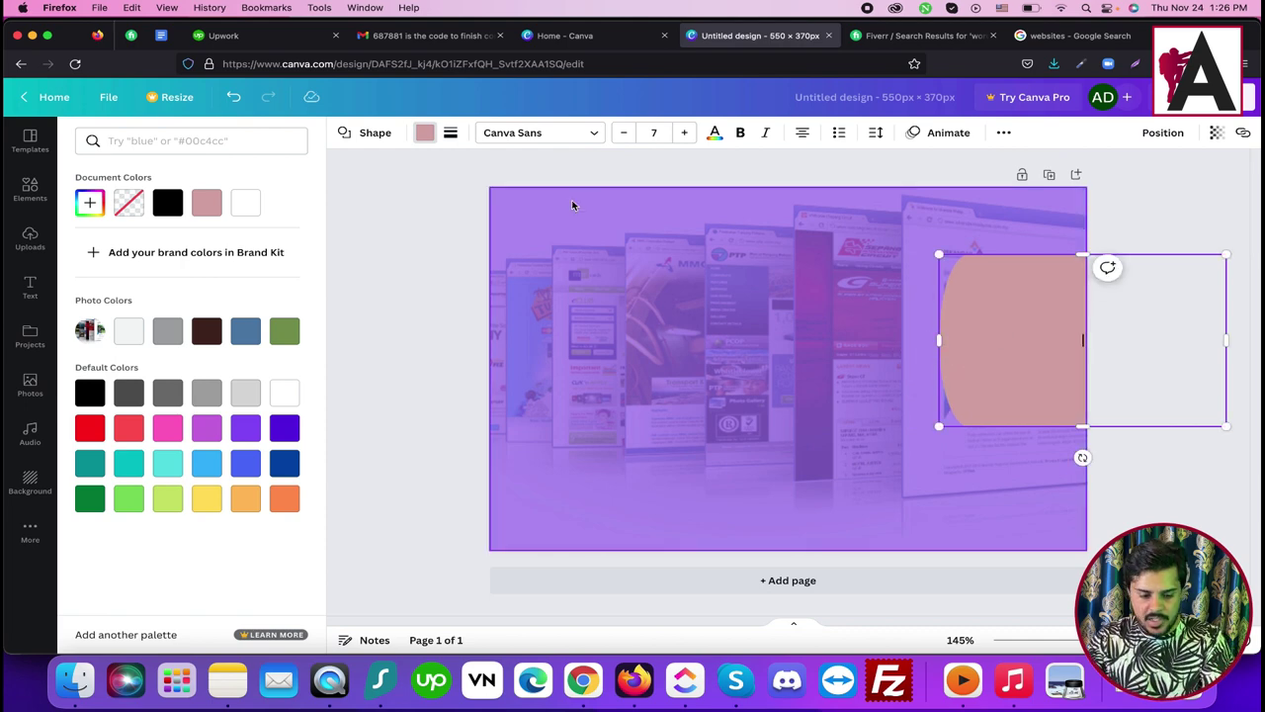
Step: Add the flat-topped shape with a rounded bottom from the Lines & Shapes collection to the design
{"action": "left_click", "coordinate": [30, 187]}
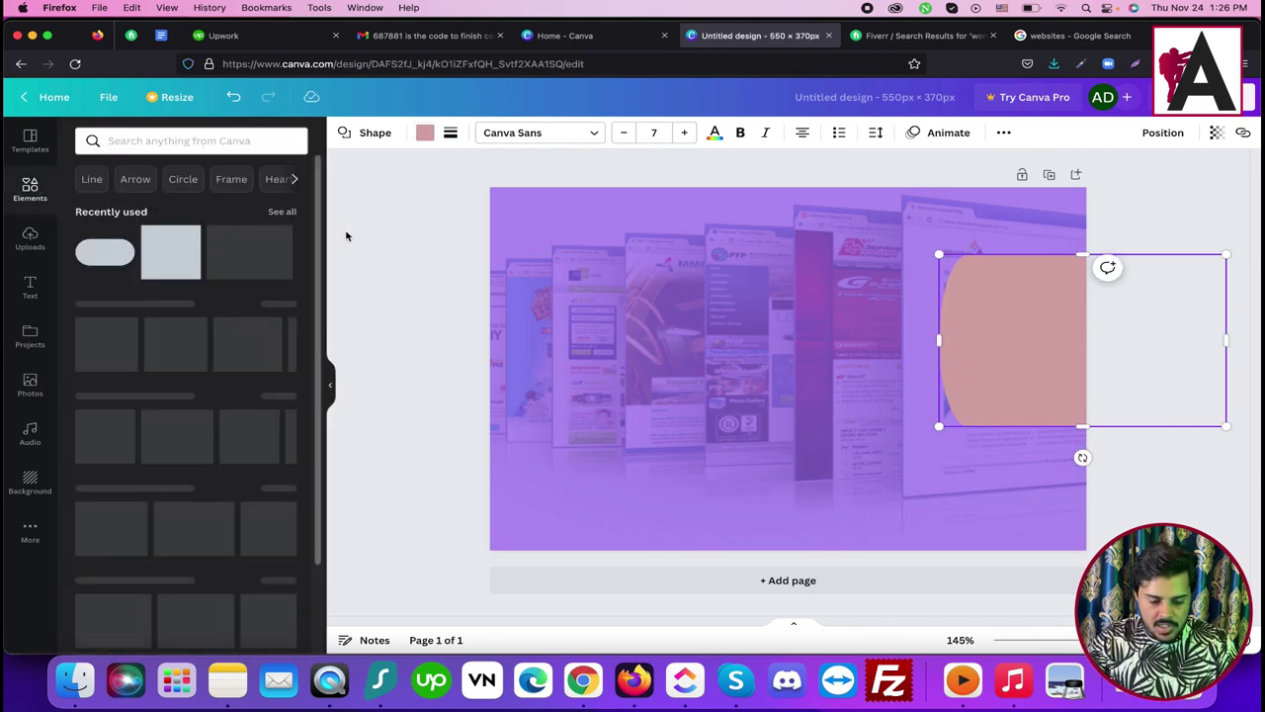
{"action": "left_click", "coordinate": [282, 211]}
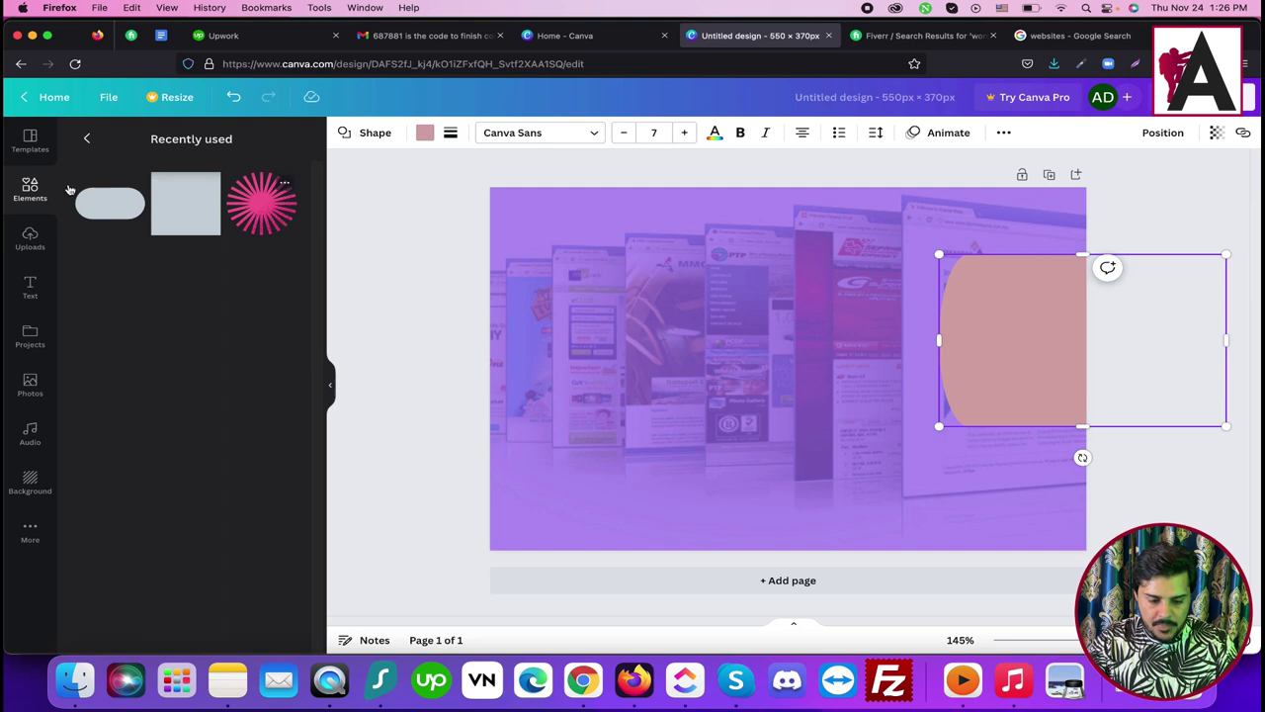
{"action": "left_click", "coordinate": [83, 140]}
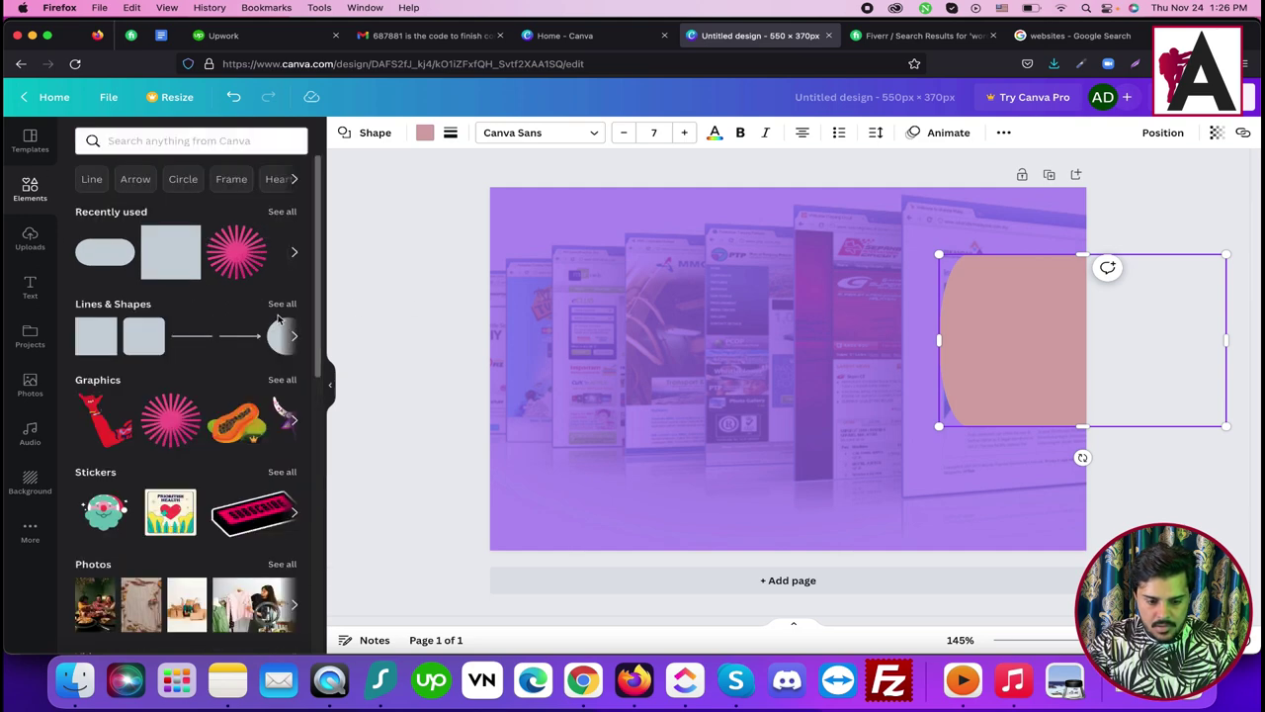
{"action": "left_click", "coordinate": [281, 312]}
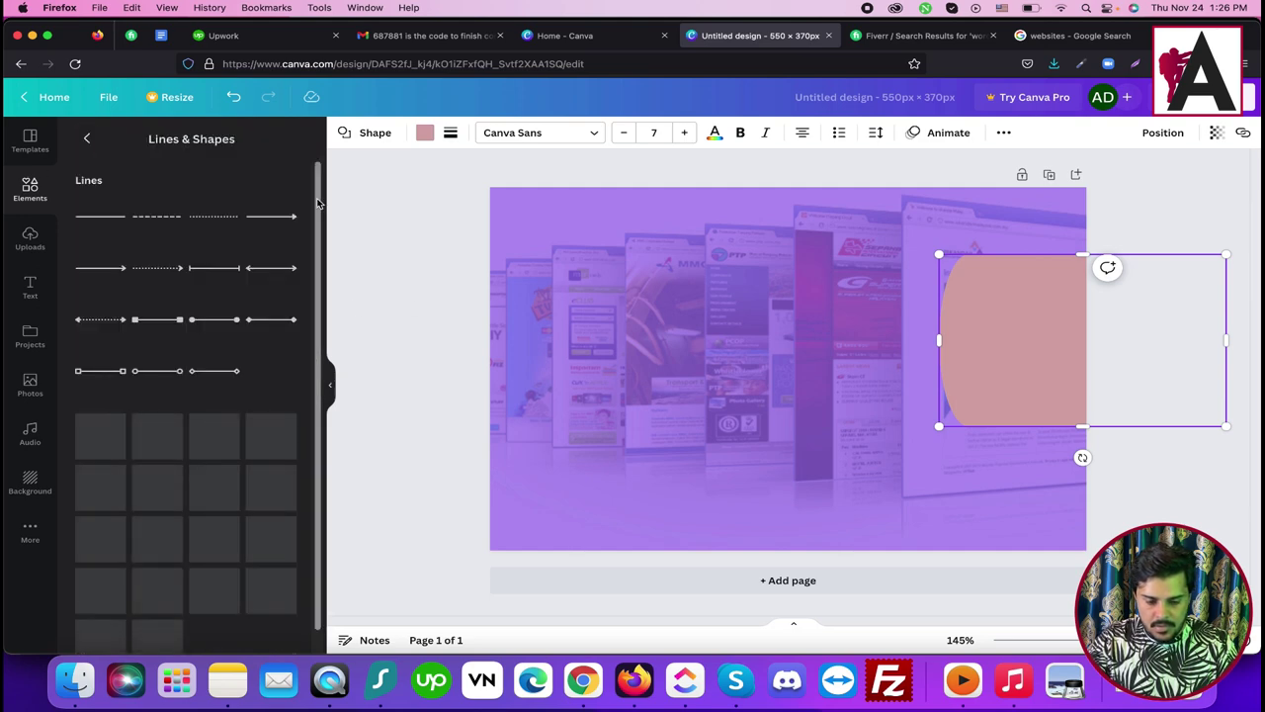
{"action": "left_click_drag", "start_coordinate": [319, 201], "coordinate": [321, 343]}
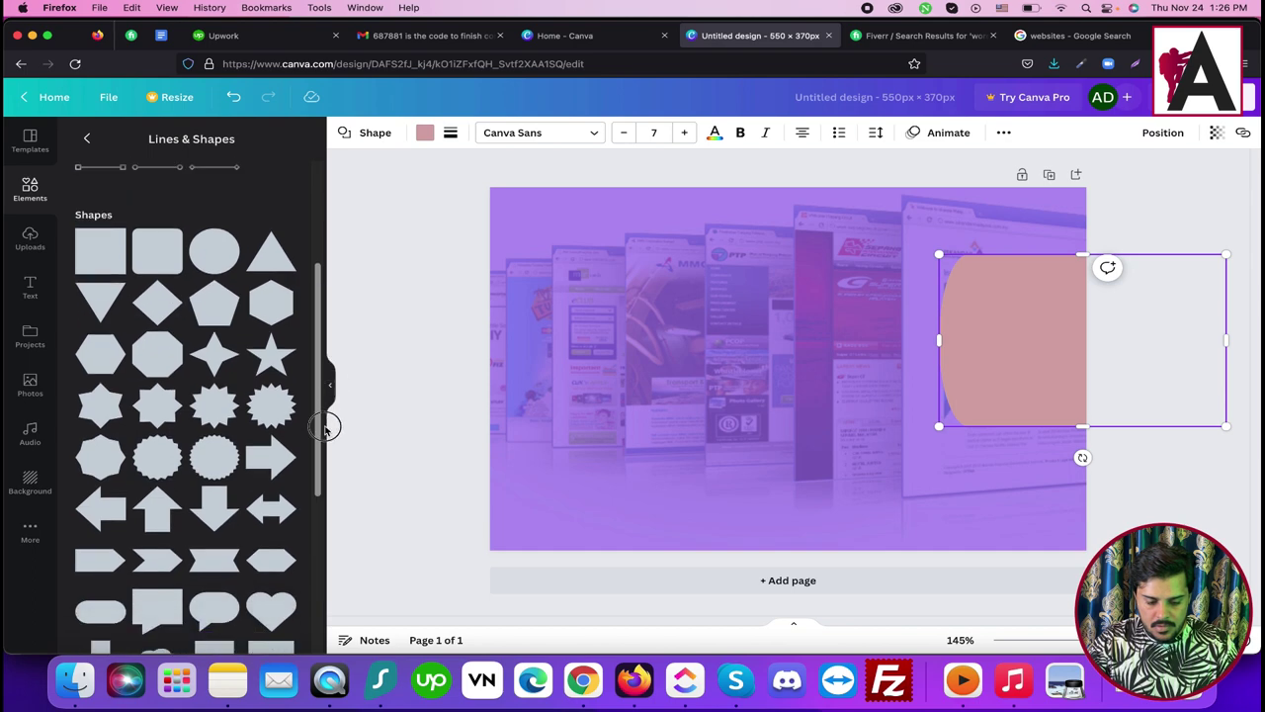
{"action": "scroll", "coordinate": [318, 431], "scroll_direction": "down", "scroll_amount": 5}
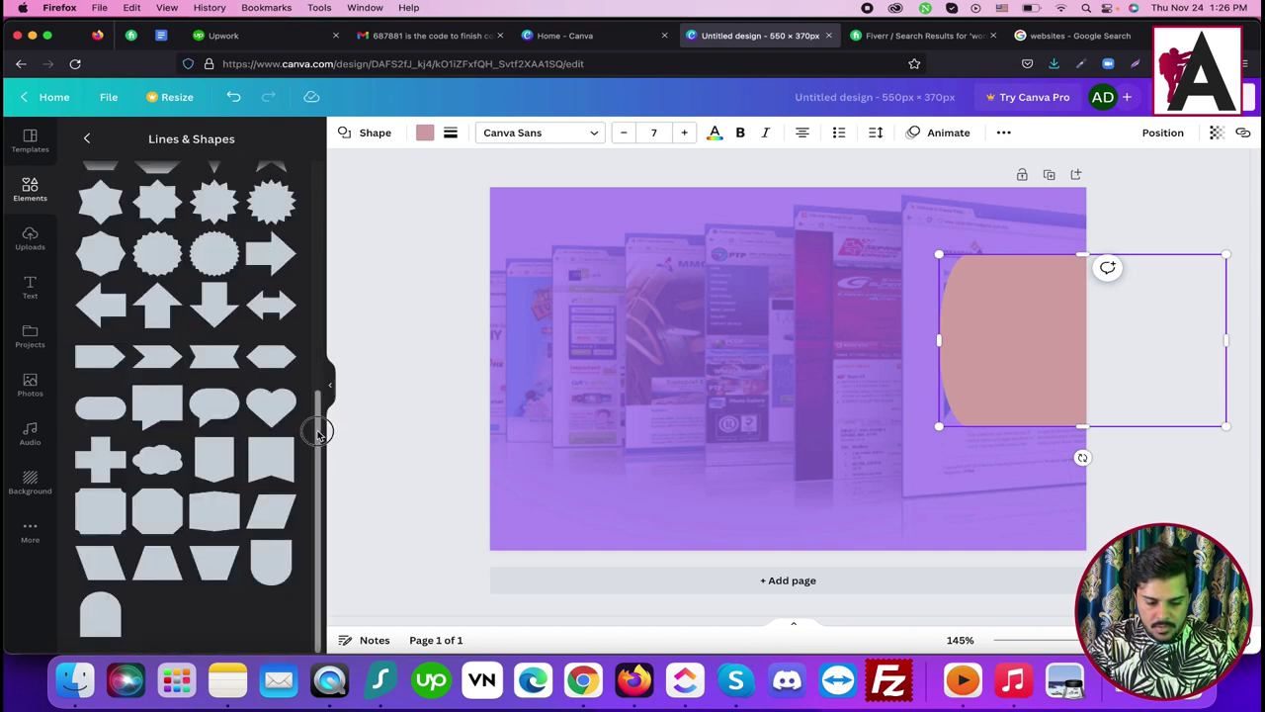
{"action": "left_click", "coordinate": [267, 574]}
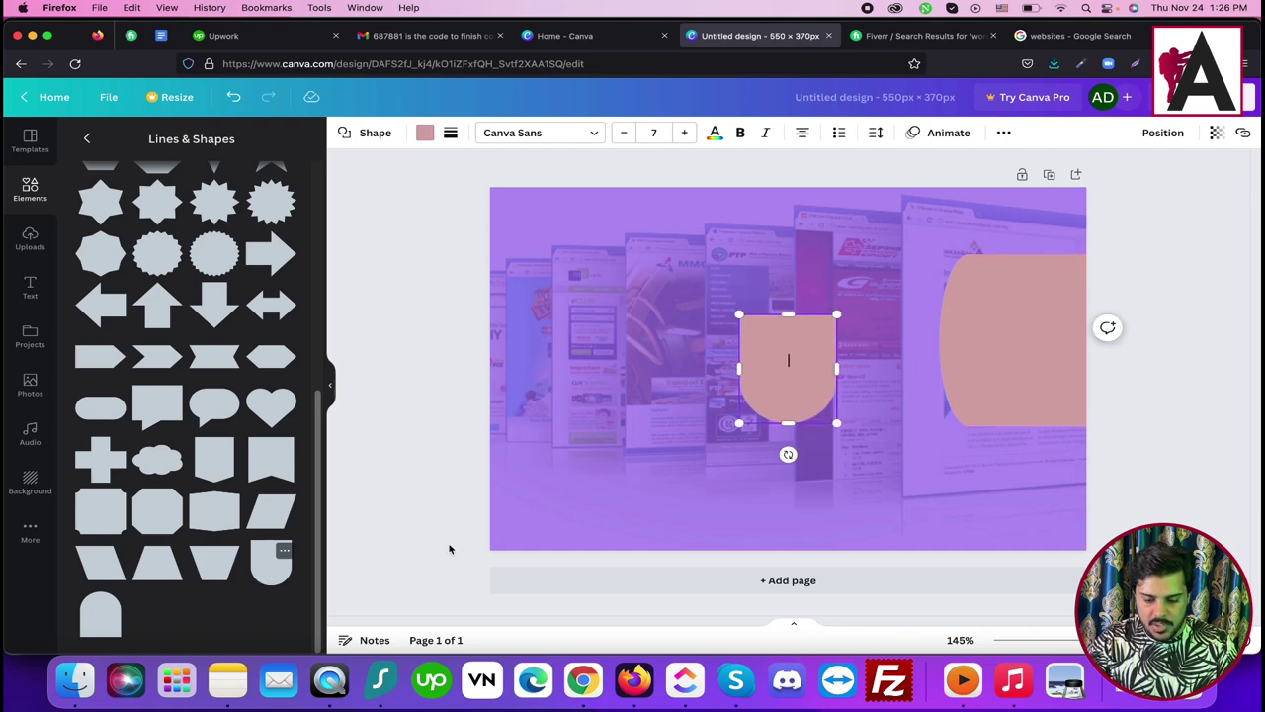
Step: Delete the large pill shape at the right edge of the canvas
{"action": "left_click", "coordinate": [969, 342]}
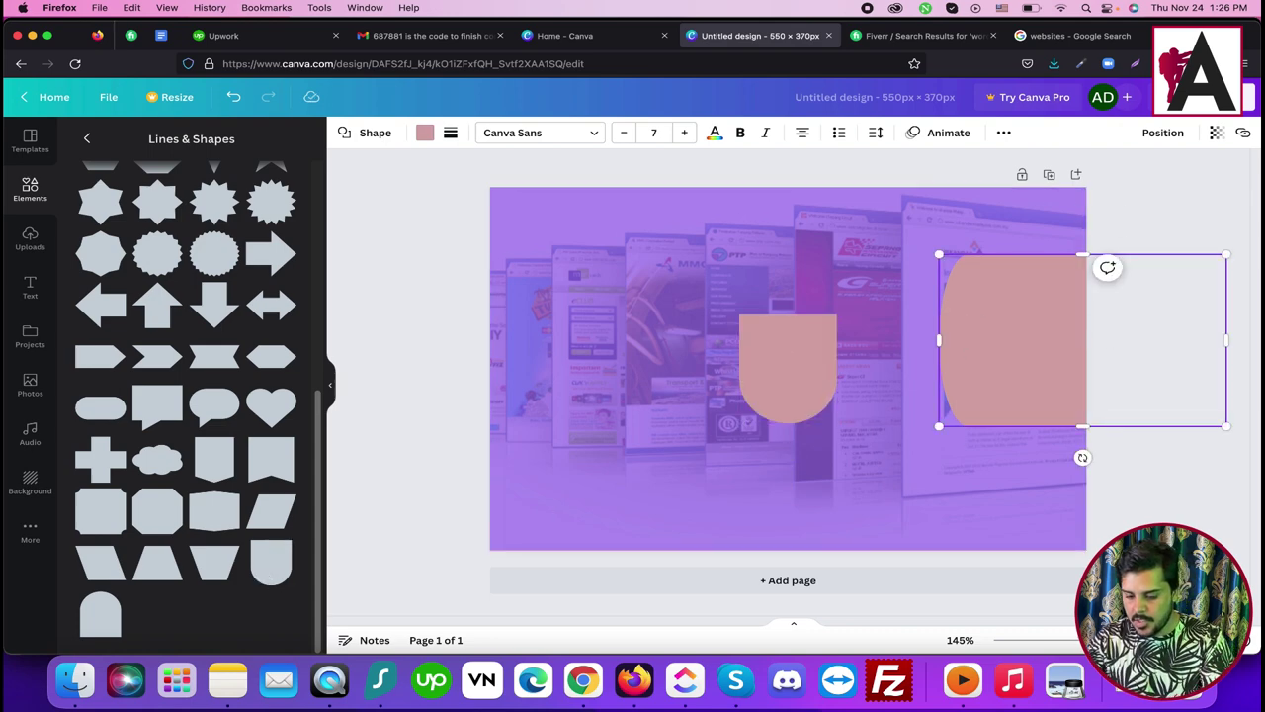
{"action": "right_click", "coordinate": [981, 325]}
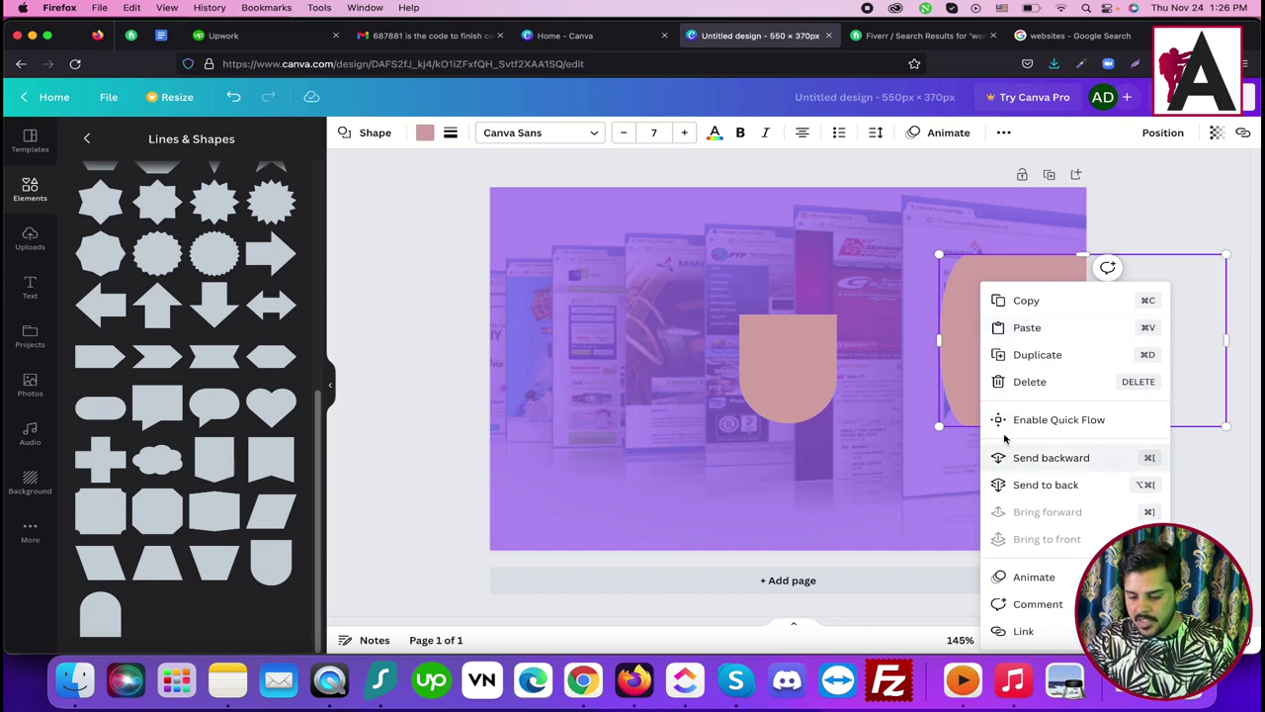
{"action": "left_click", "coordinate": [1024, 385]}
Step: Move the half-round shape to the right part of the canvas and rotate it 90° clockwise so its curved side faces left
{"action": "left_click_drag", "start_coordinate": [791, 374], "coordinate": [1008, 349]}
{"action": "left_click_drag", "start_coordinate": [1005, 428], "coordinate": [875, 343]}
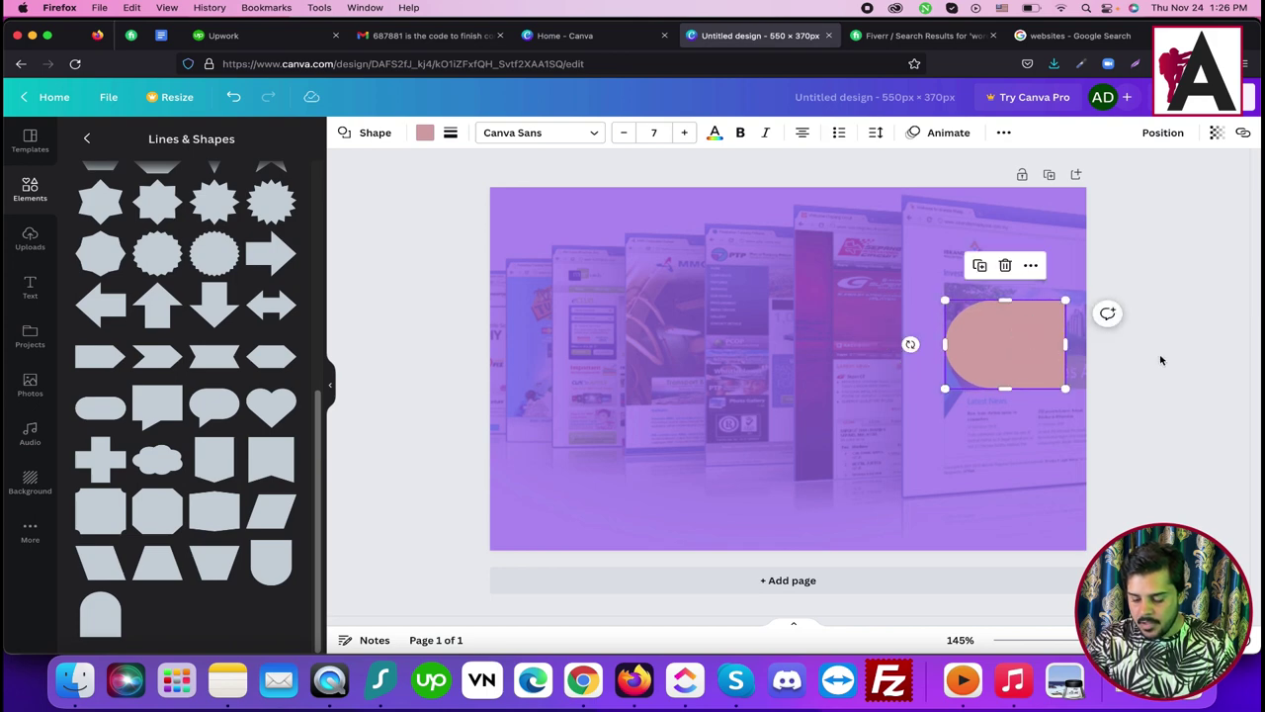
Step: Enlarge the half-round shape so it overhangs the canvas's right edge and recolor it the dark violet from the document colors
{"action": "left_click_drag", "start_coordinate": [973, 361], "coordinate": [1029, 372]}
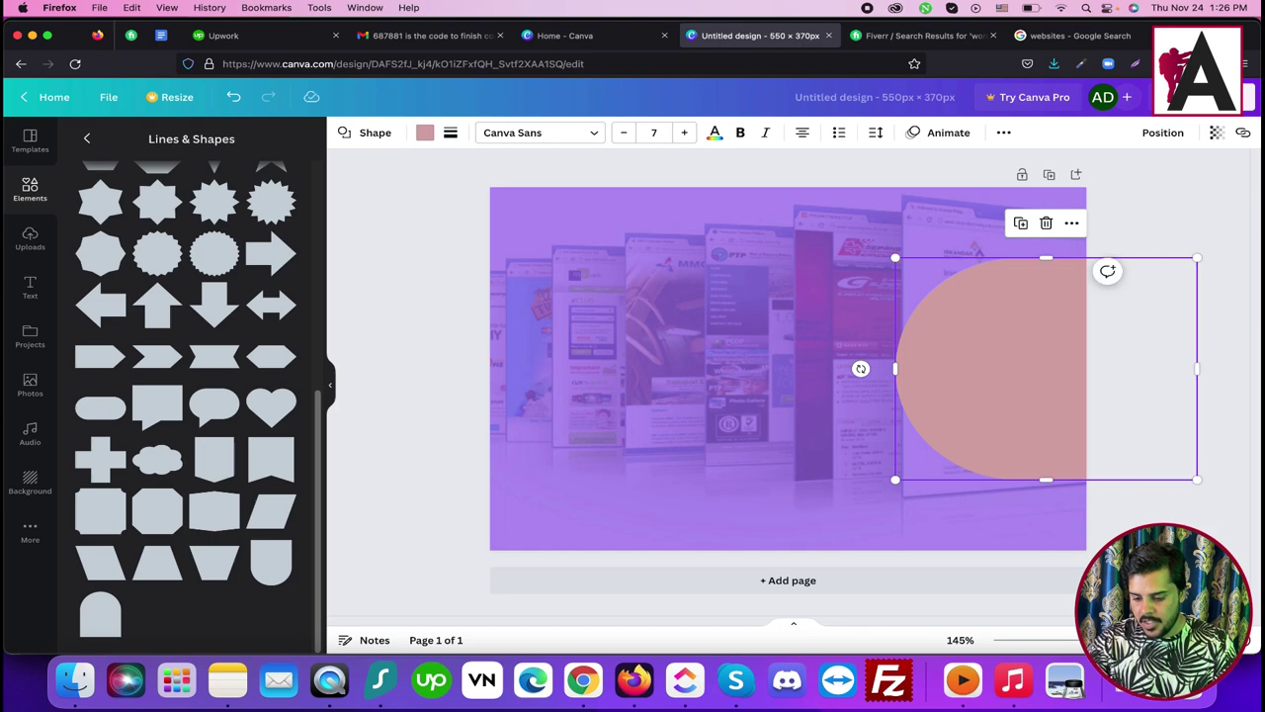
{"action": "key", "text": "Escape"}
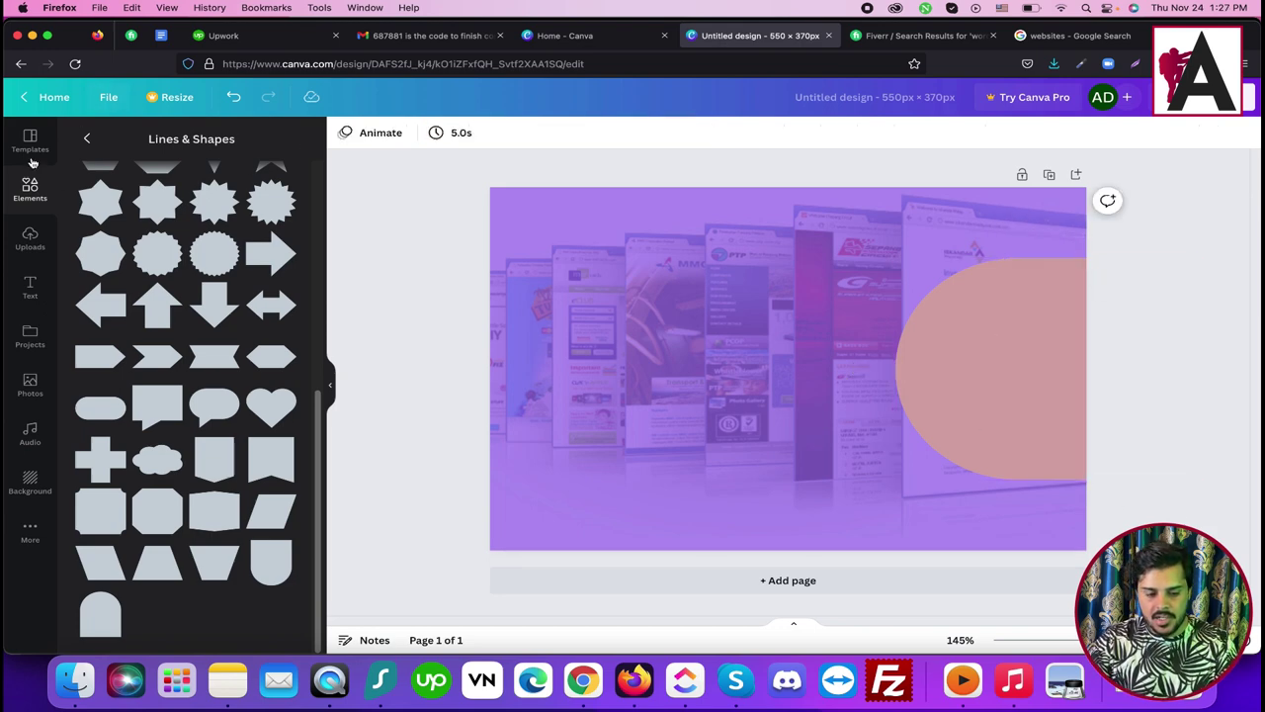
{"action": "left_click", "coordinate": [984, 334]}
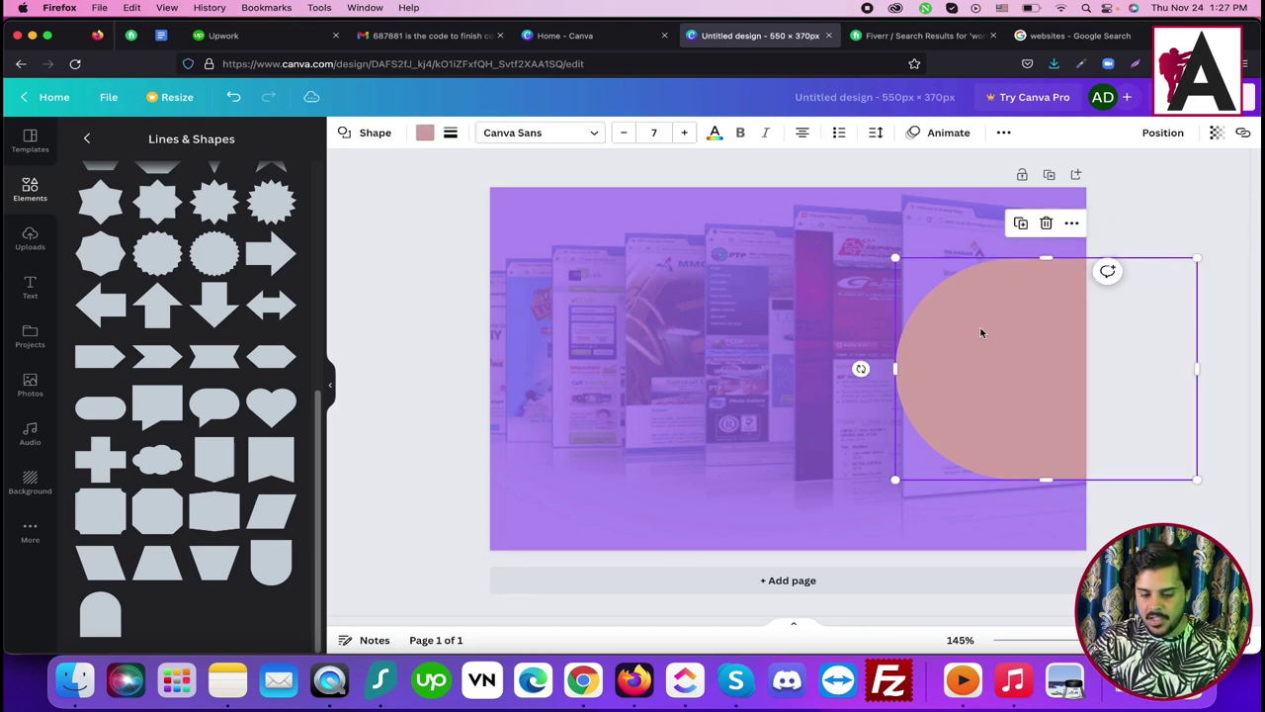
{"action": "left_click", "coordinate": [425, 134]}
{"action": "left_click", "coordinate": [208, 204]}
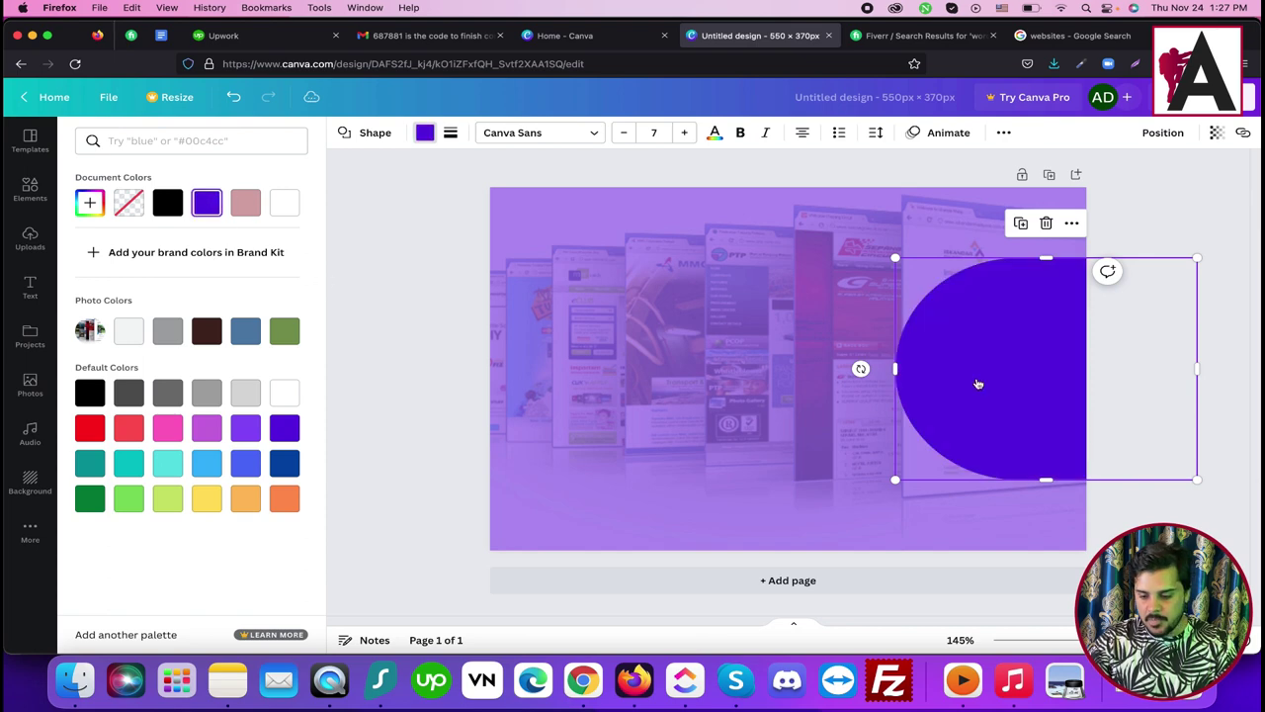
Step: Following the round portrait in the Fiverr reference thumbnail, add a circle from Lines & Shapes and move it onto the violet half-round panel
{"action": "left_click", "coordinate": [574, 36]}
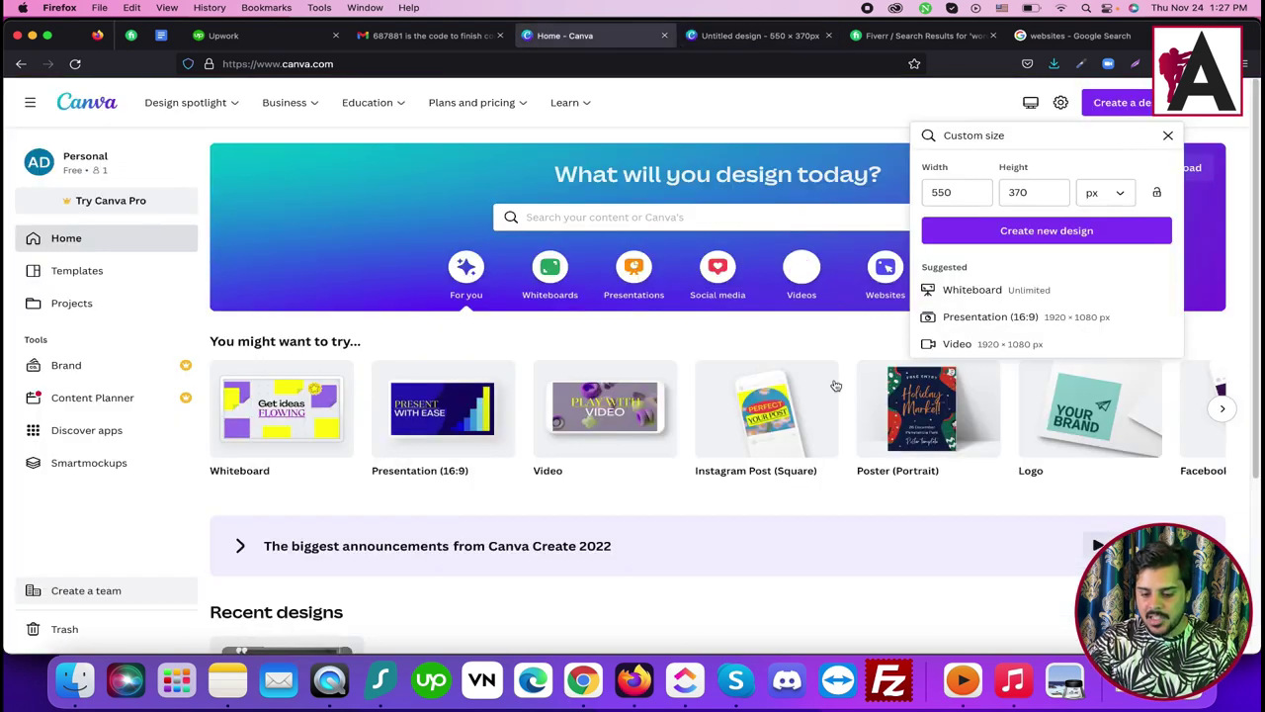
{"action": "left_click", "coordinate": [918, 37]}
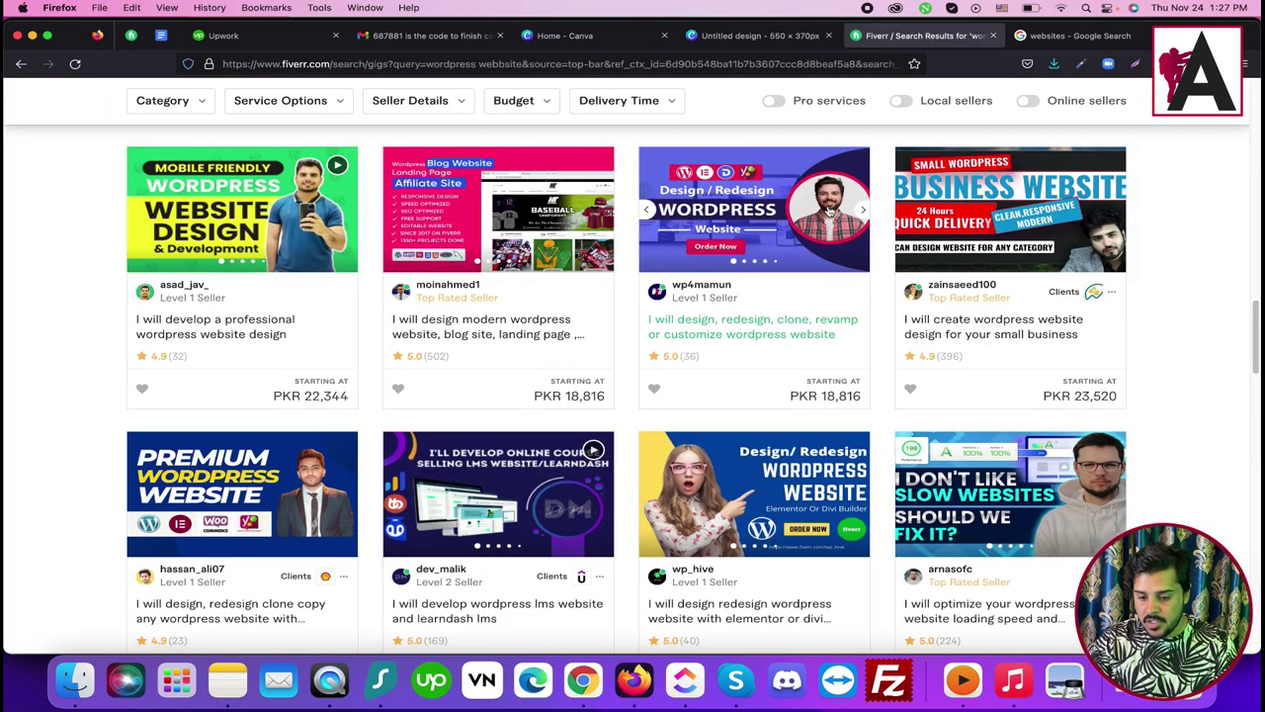
{"action": "left_click", "coordinate": [759, 36]}
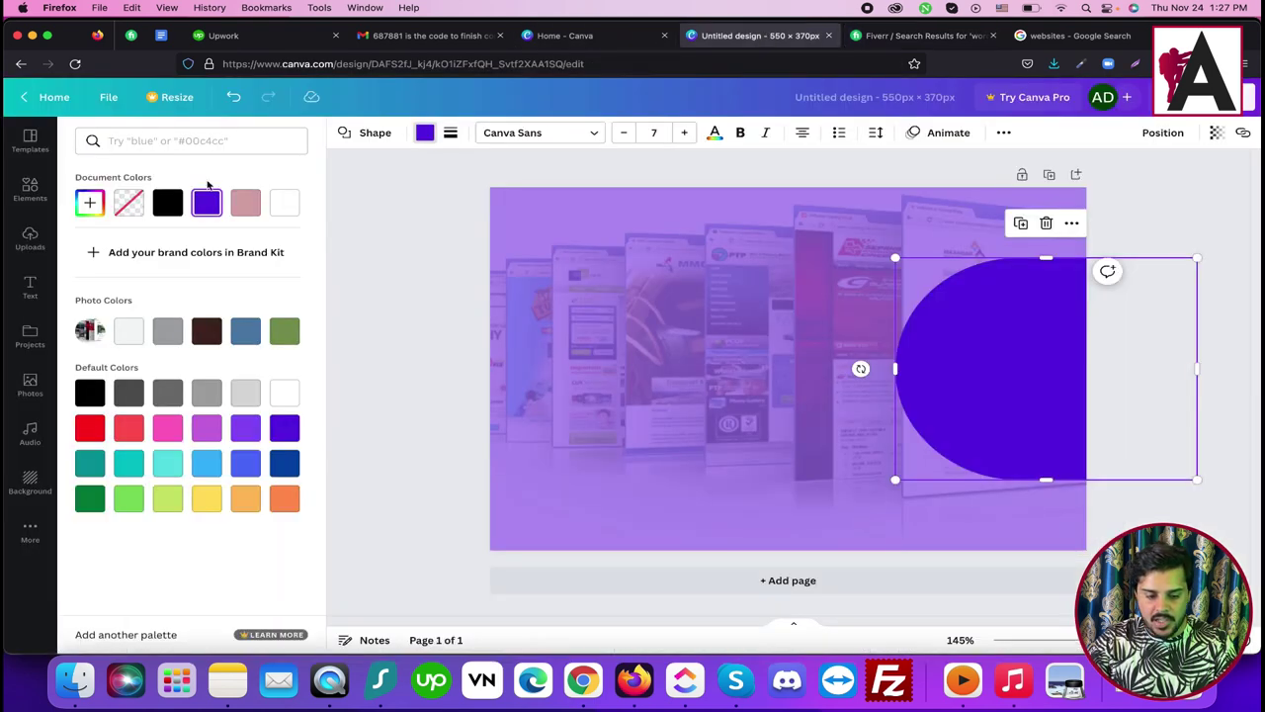
{"action": "left_click", "coordinate": [30, 190]}
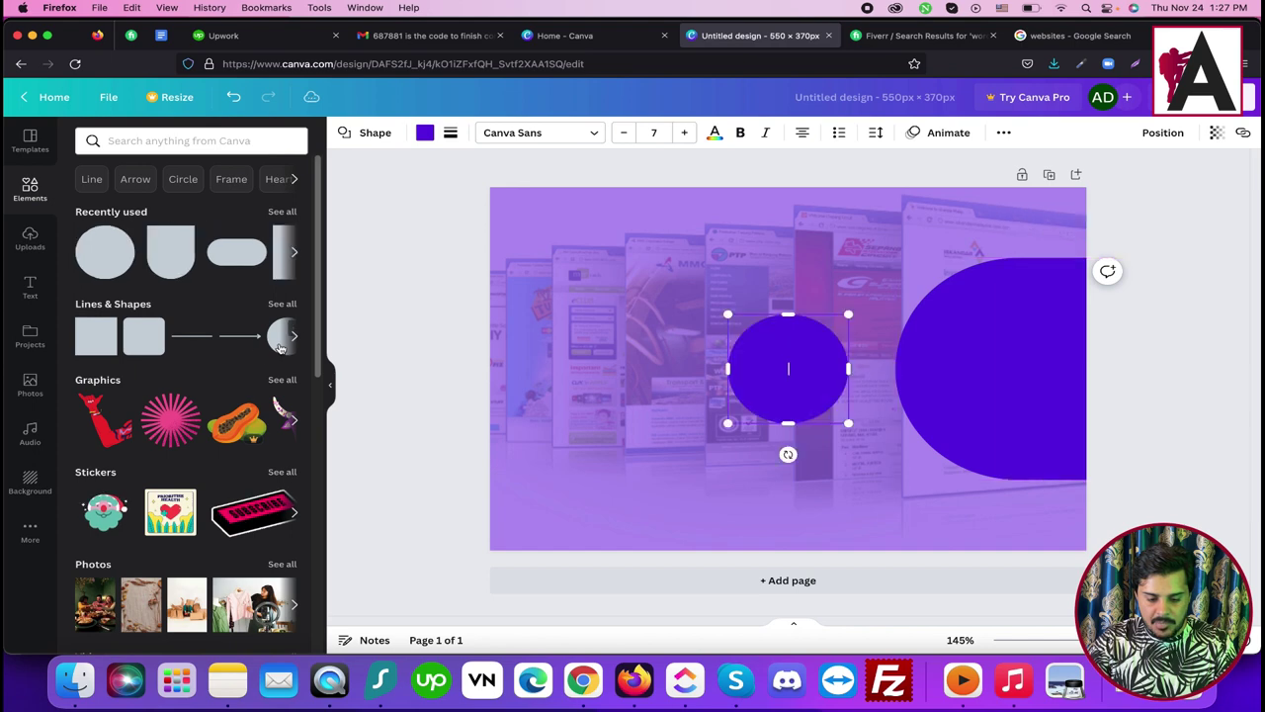
{"action": "left_click", "coordinate": [284, 334]}
{"action": "left_click", "coordinate": [408, 300]}
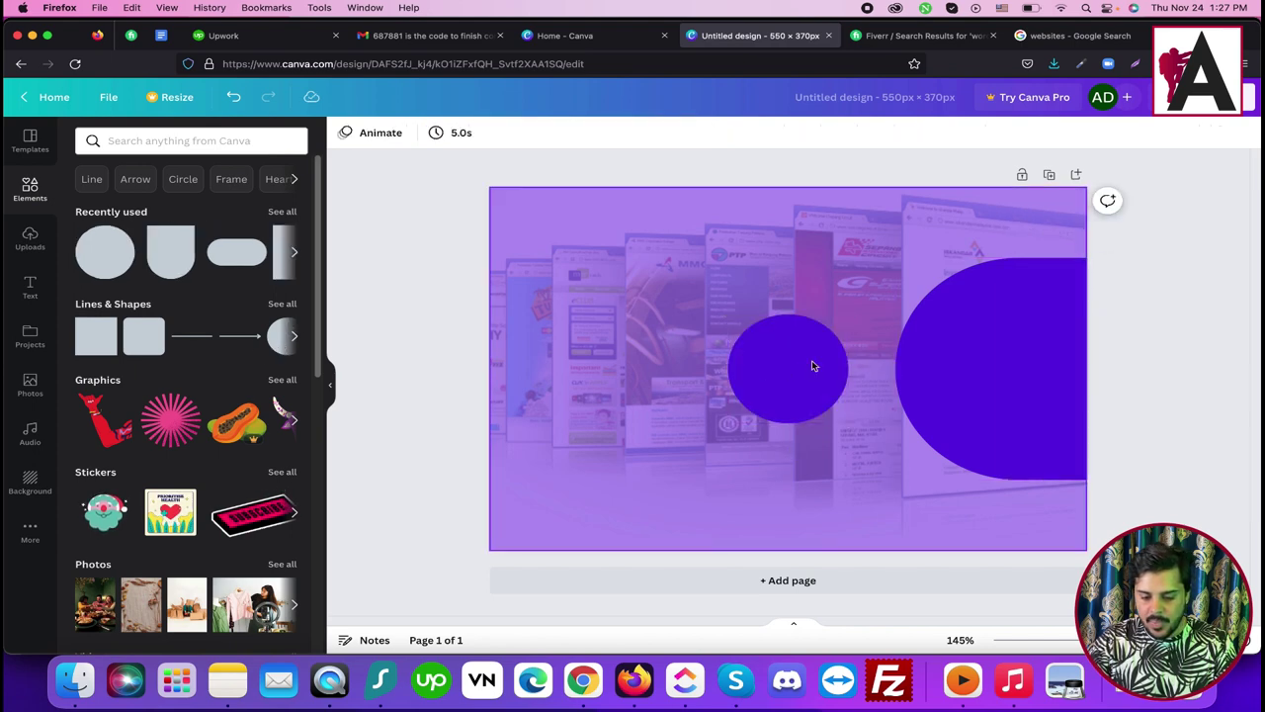
{"action": "left_click_drag", "start_coordinate": [811, 360], "coordinate": [991, 364]}
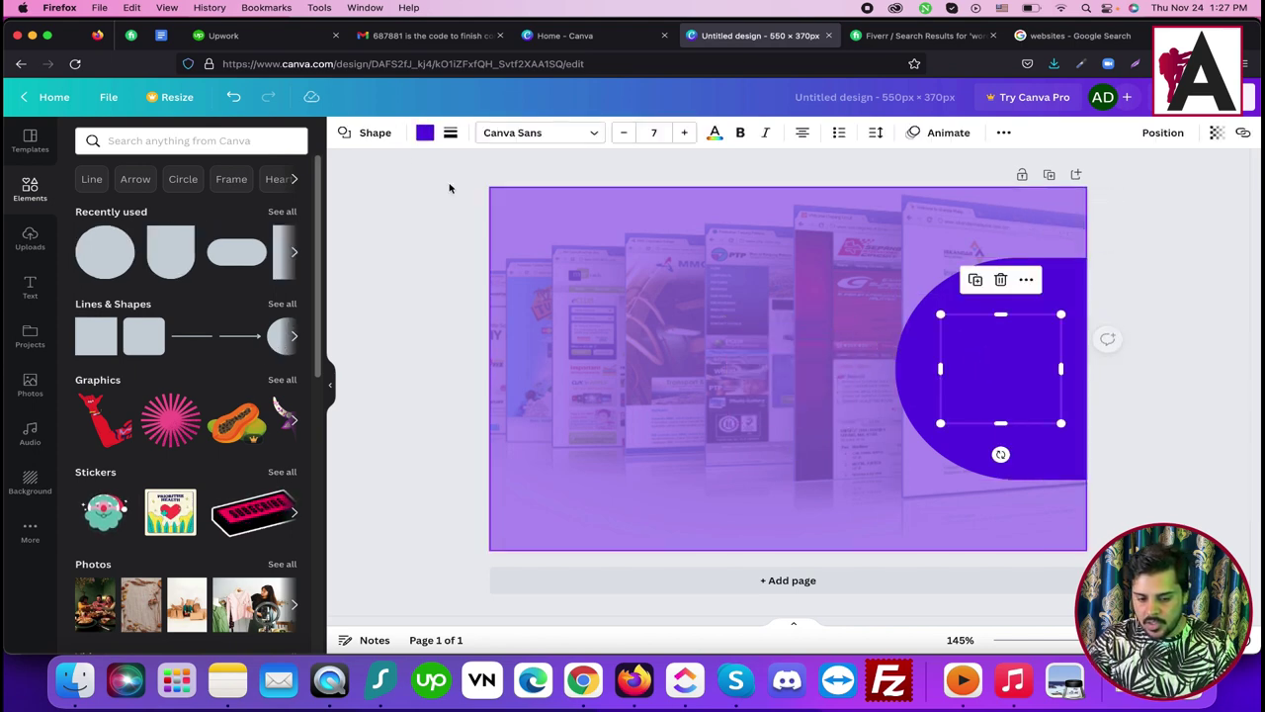
Step: Recolor the circle coral red, enlarge it to about 154 × 154 px and center it vertically inside the violet half-round panel
{"action": "left_click", "coordinate": [425, 133]}
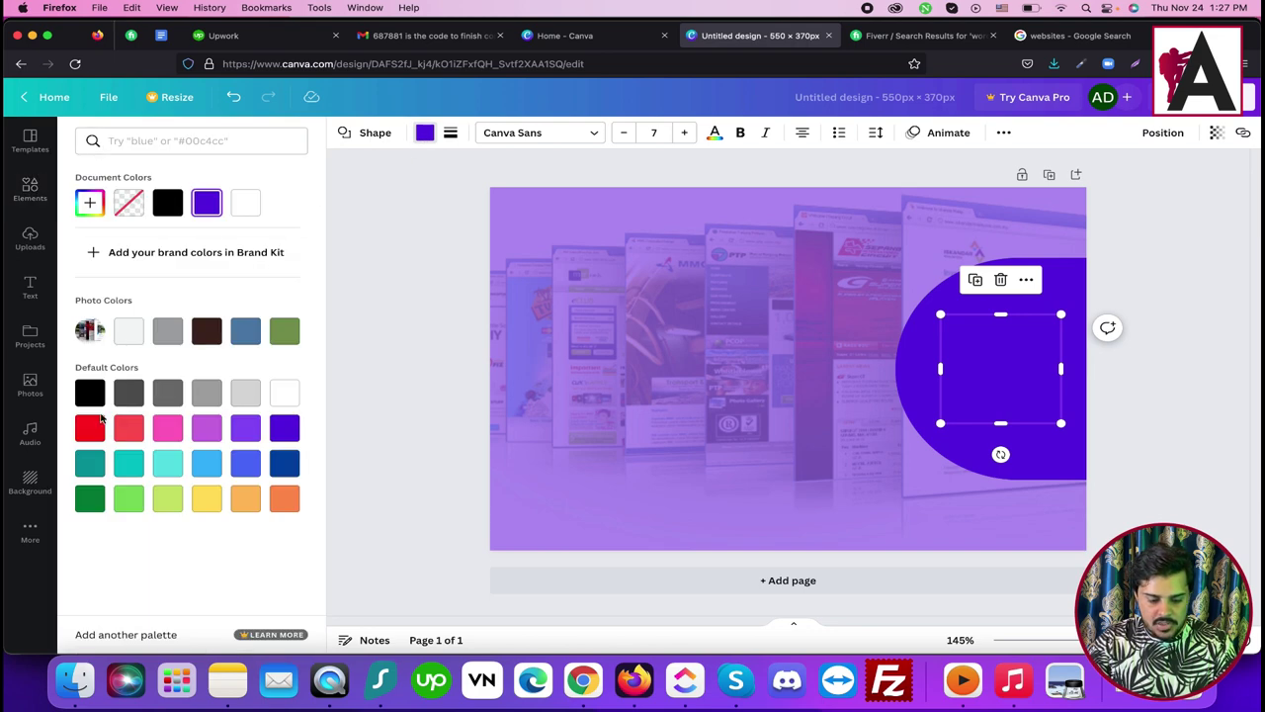
{"action": "left_click", "coordinate": [128, 427]}
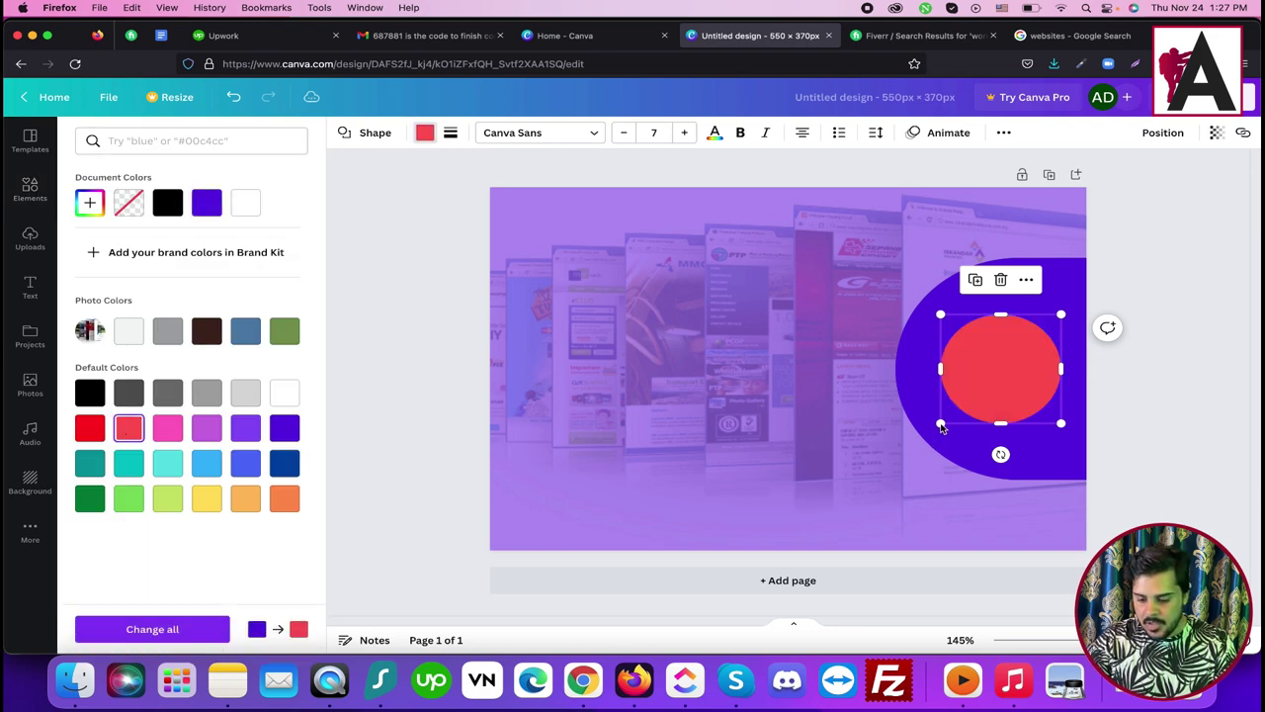
{"action": "left_click_drag", "start_coordinate": [939, 424], "coordinate": [911, 449]}
{"action": "left_click_drag", "start_coordinate": [986, 375], "coordinate": [1006, 364]}
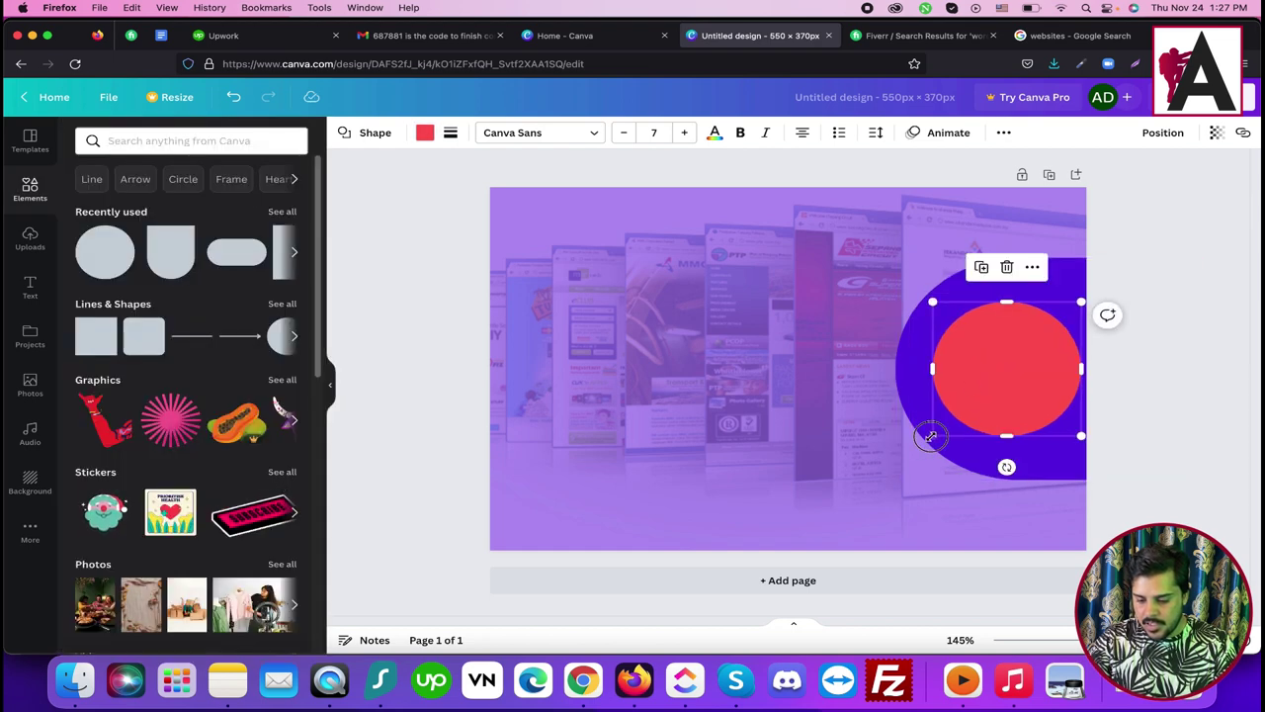
{"action": "left_click_drag", "start_coordinate": [932, 435], "coordinate": [874, 488]}
{"action": "left_click_drag", "start_coordinate": [953, 415], "coordinate": [980, 371]}
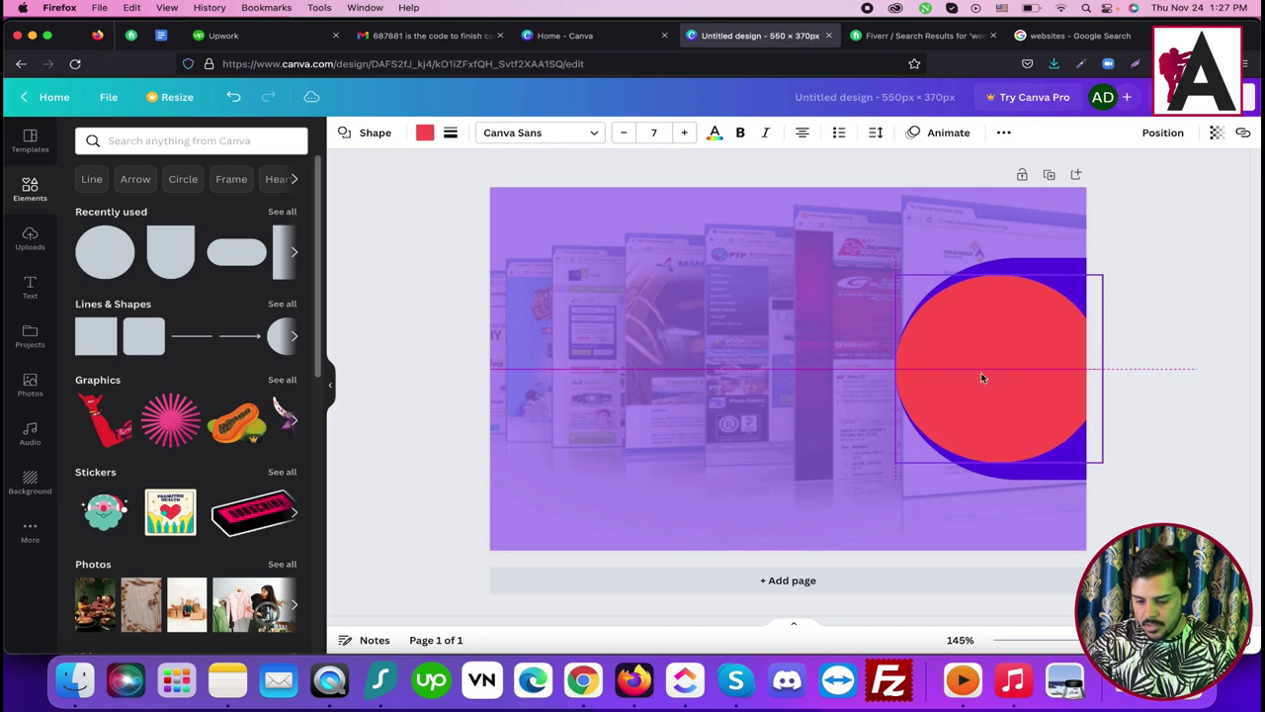
{"action": "left_click_drag", "start_coordinate": [893, 462], "coordinate": [932, 454]}
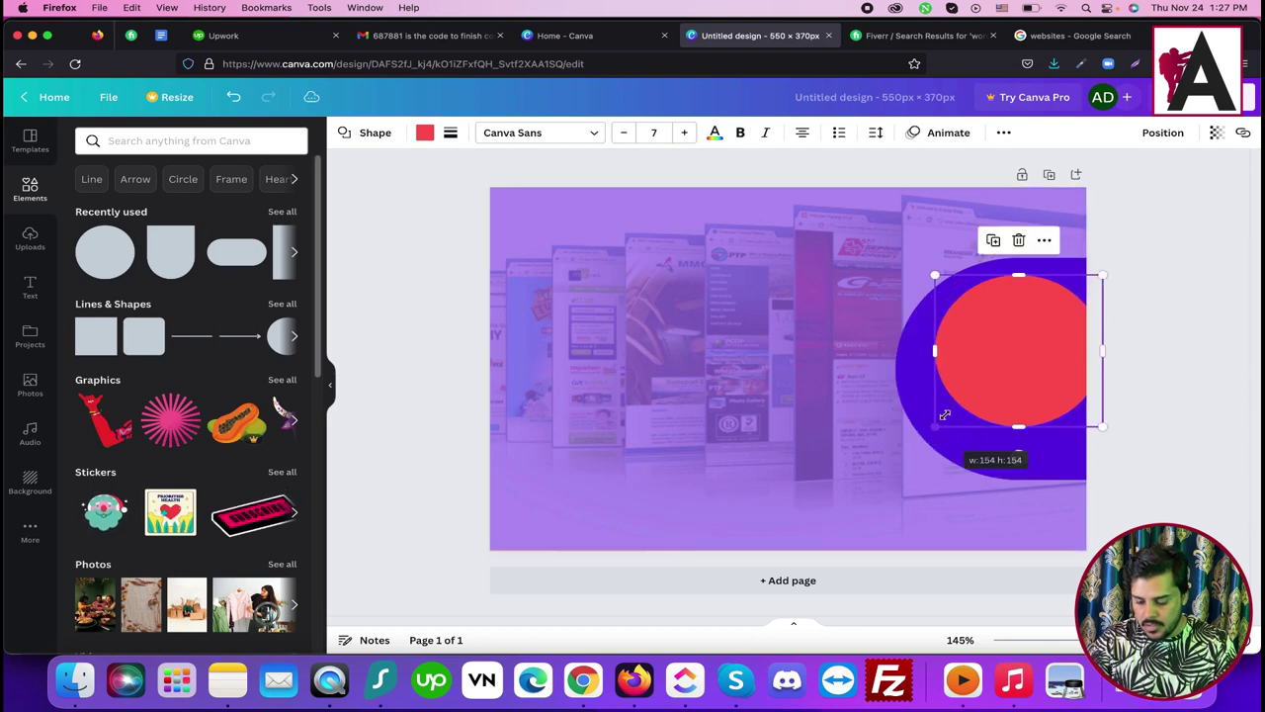
{"action": "left_click_drag", "start_coordinate": [974, 373], "coordinate": [976, 378]}
{"action": "left_click", "coordinate": [1142, 371]}
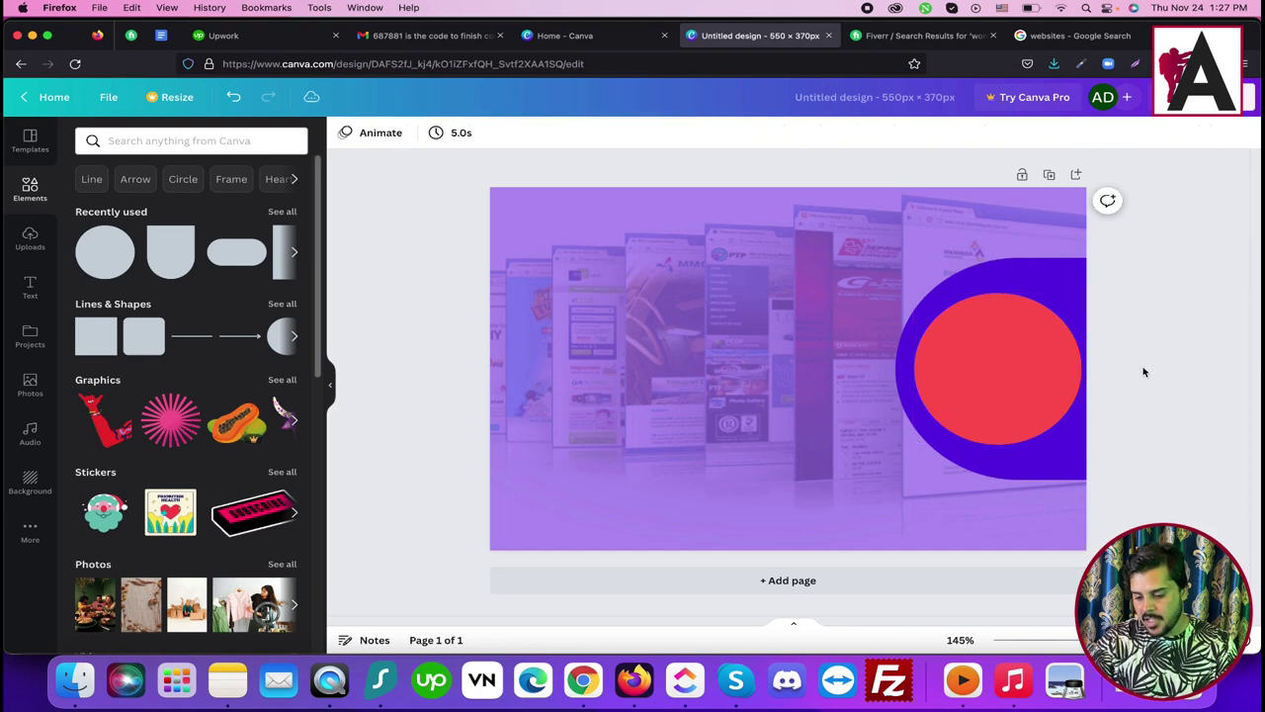
{"action": "left_click", "coordinate": [1031, 376]}
{"action": "mouse_move", "coordinate": [1039, 381]}
{"action": "left_mouse_down"}
{"action": "mouse_move", "coordinate": [1025, 352]}
{"action": "mouse_move", "coordinate": [1028, 379]}
{"action": "left_mouse_up"}
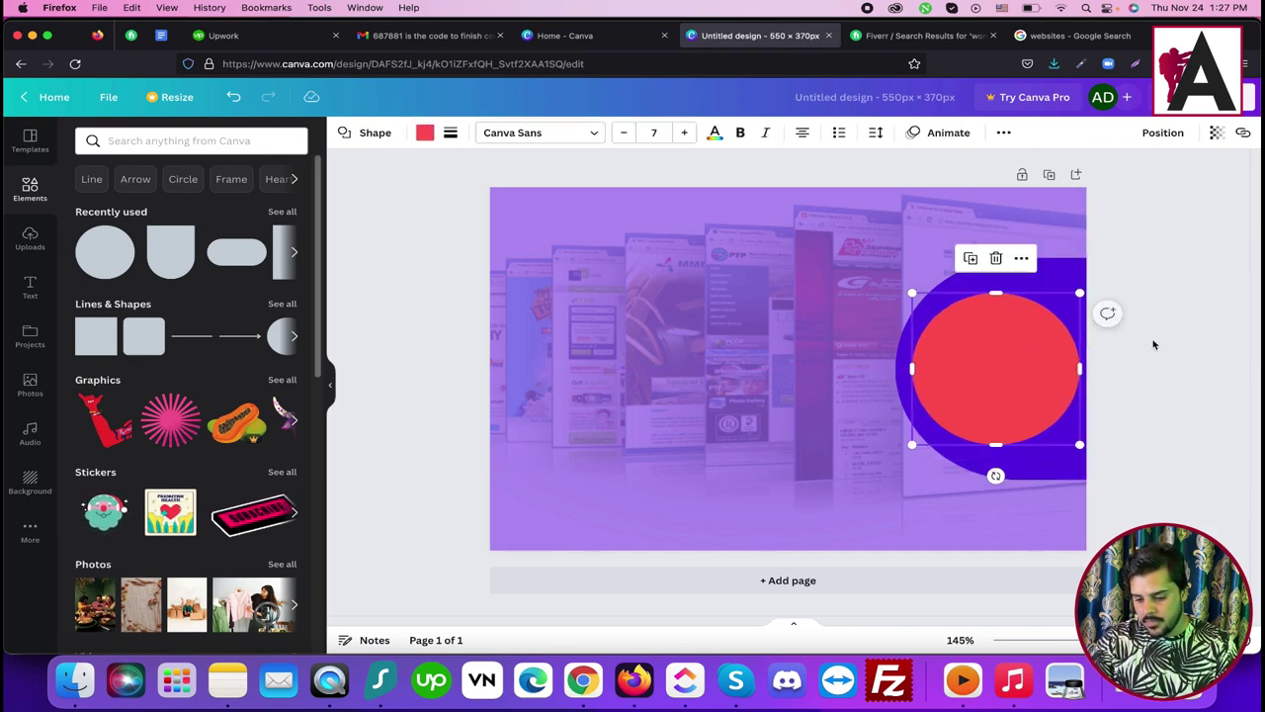
{"action": "left_click", "coordinate": [1154, 344]}
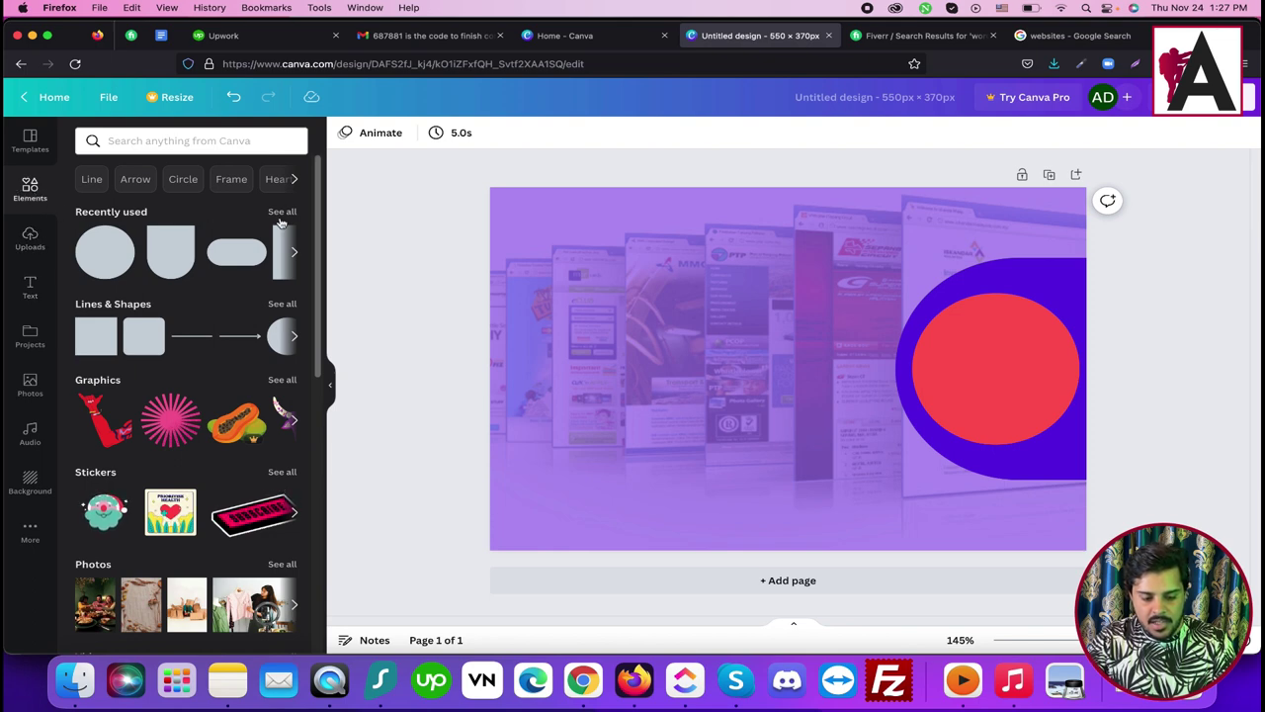
Step: Add the plain circular frame from the Frames collection and move it over the red circle
{"action": "left_click_drag", "start_coordinate": [325, 188], "coordinate": [350, 429]}
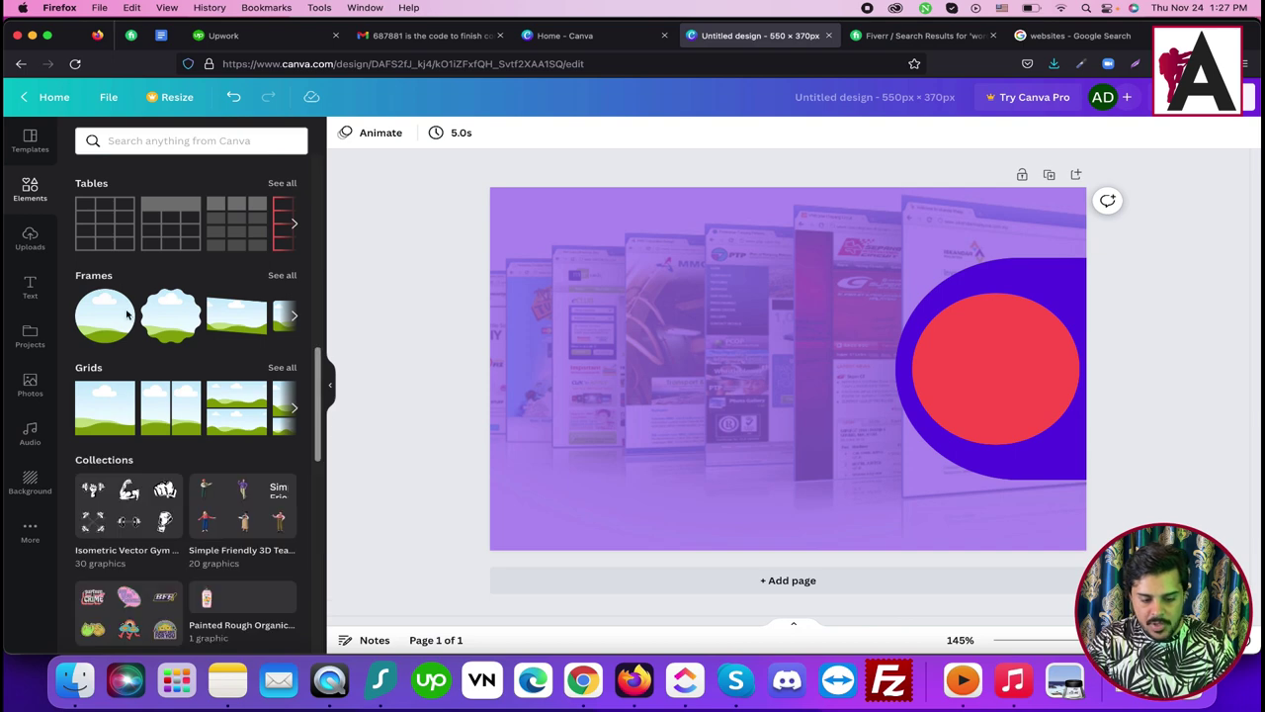
{"action": "scroll", "coordinate": [114, 326], "scroll_direction": "down", "scroll_amount": 3}
{"action": "left_click", "coordinate": [123, 222]}
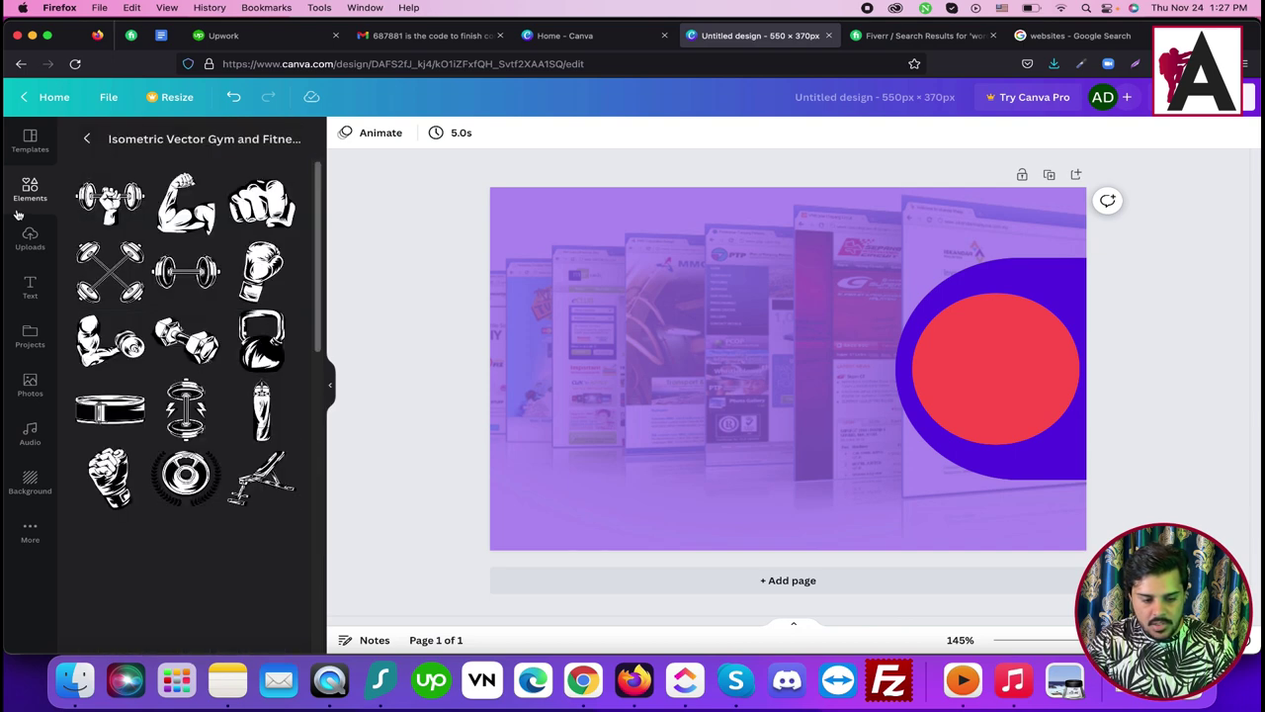
{"action": "left_click", "coordinate": [83, 140]}
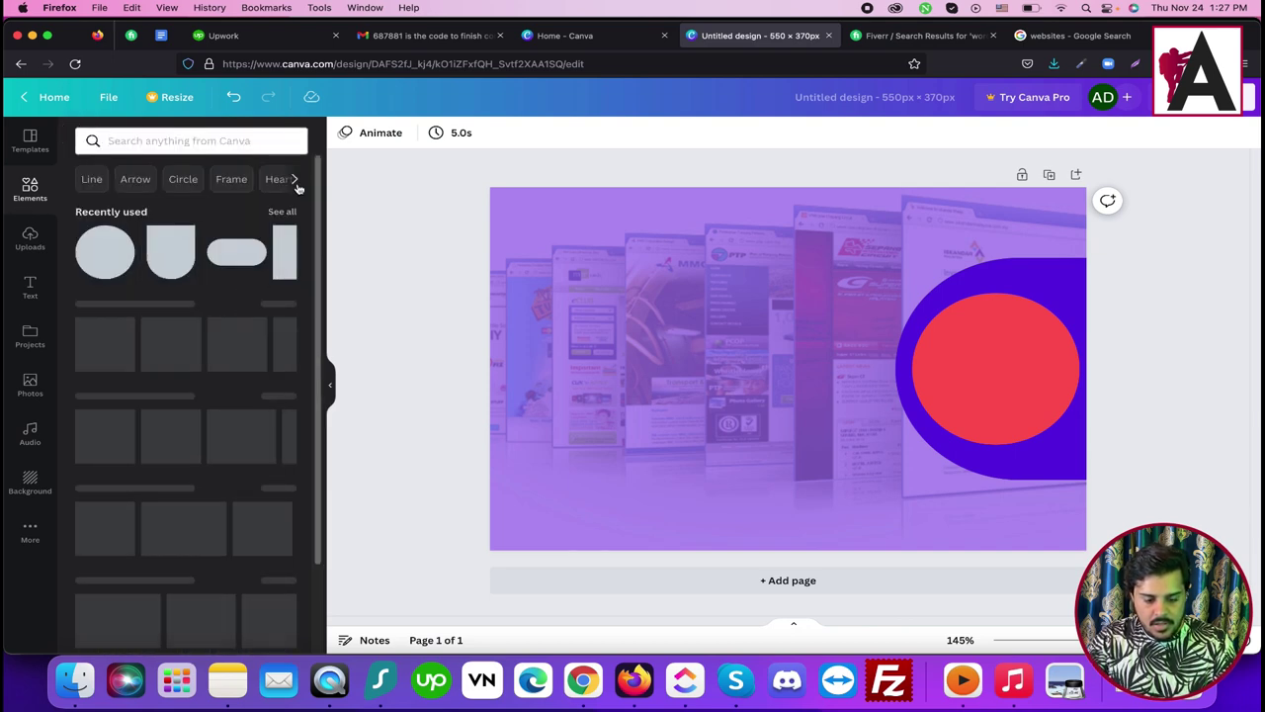
{"action": "left_click_drag", "start_coordinate": [320, 192], "coordinate": [314, 466]}
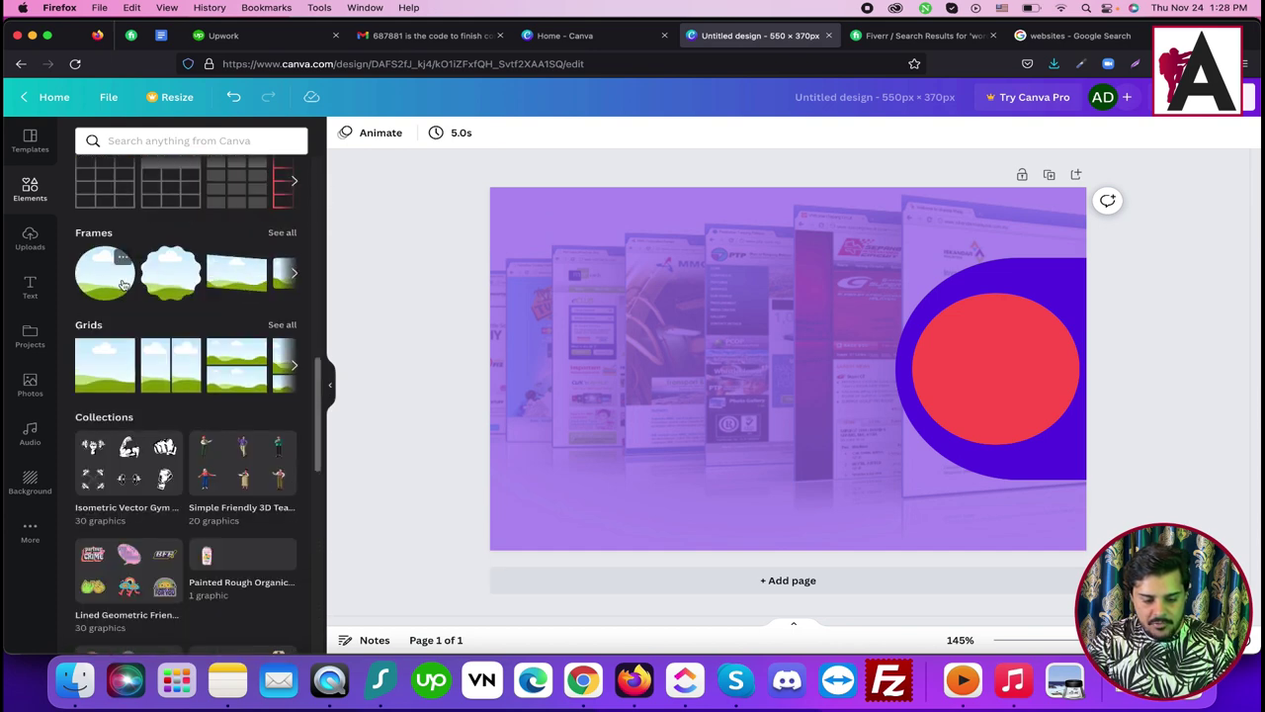
{"action": "left_click", "coordinate": [92, 282]}
{"action": "left_click_drag", "start_coordinate": [790, 383], "coordinate": [1011, 378]}
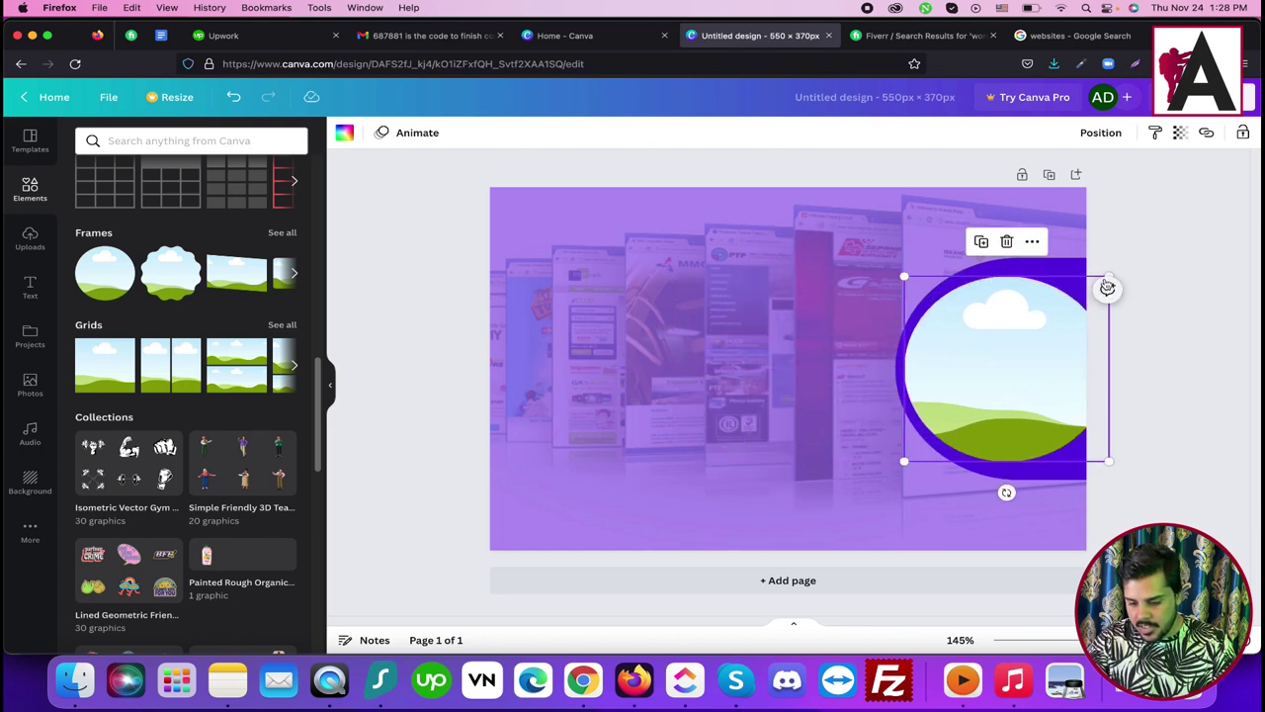
Step: Resize and center the circular frame inside the red circle, leaving a thin red ring around it
{"action": "left_click_drag", "start_coordinate": [1107, 285], "coordinate": [1028, 352]}
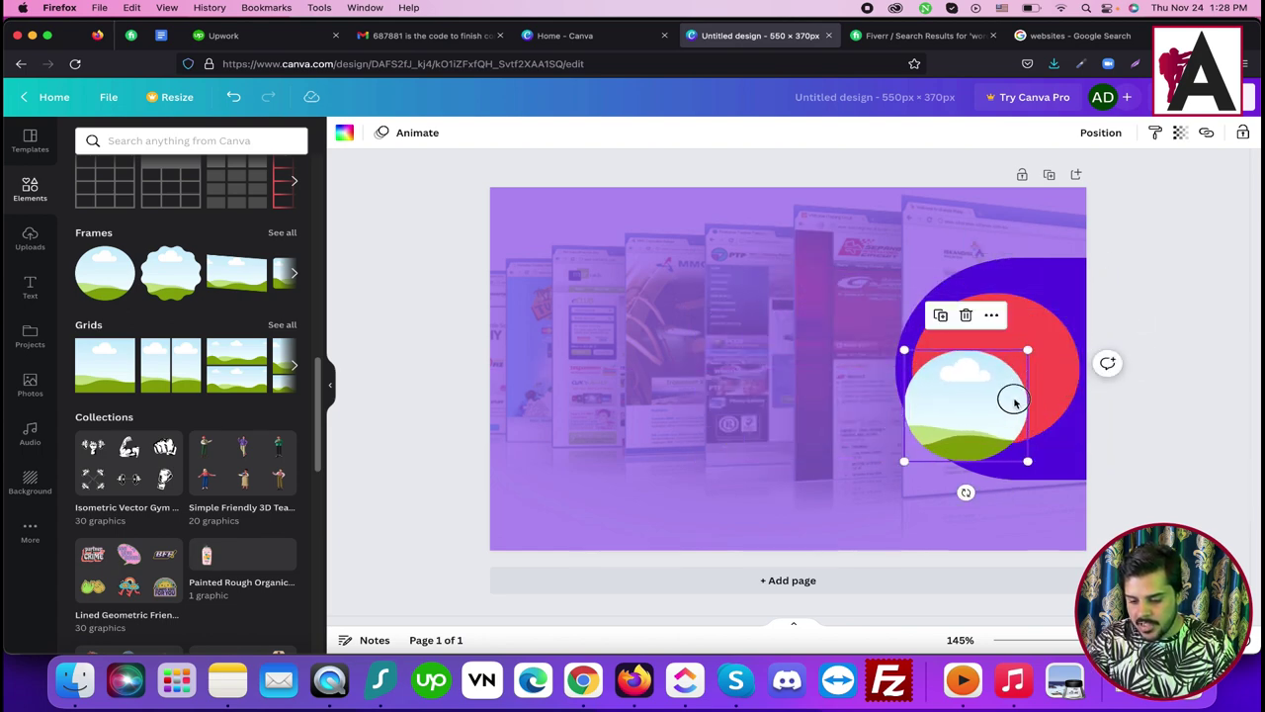
{"action": "left_click_drag", "start_coordinate": [1013, 401], "coordinate": [1034, 370]}
{"action": "left_click_drag", "start_coordinate": [1061, 428], "coordinate": [1070, 437]}
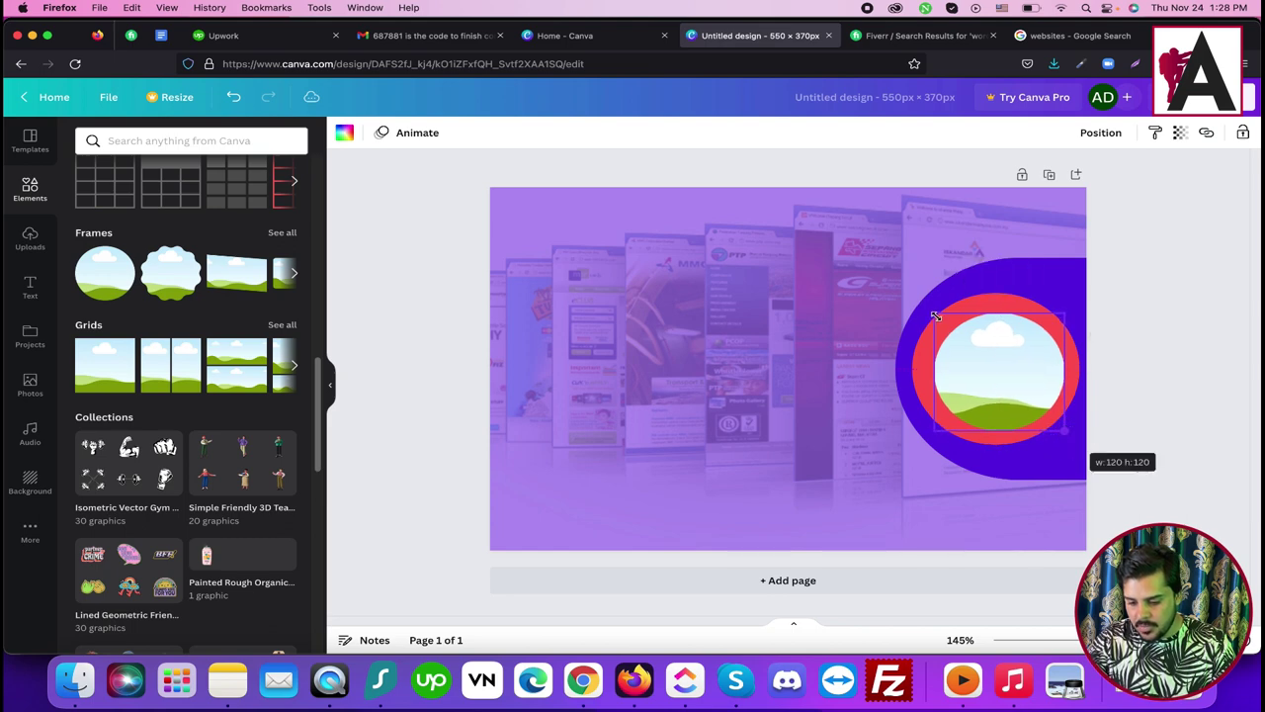
{"action": "left_click_drag", "start_coordinate": [935, 317], "coordinate": [913, 293]}
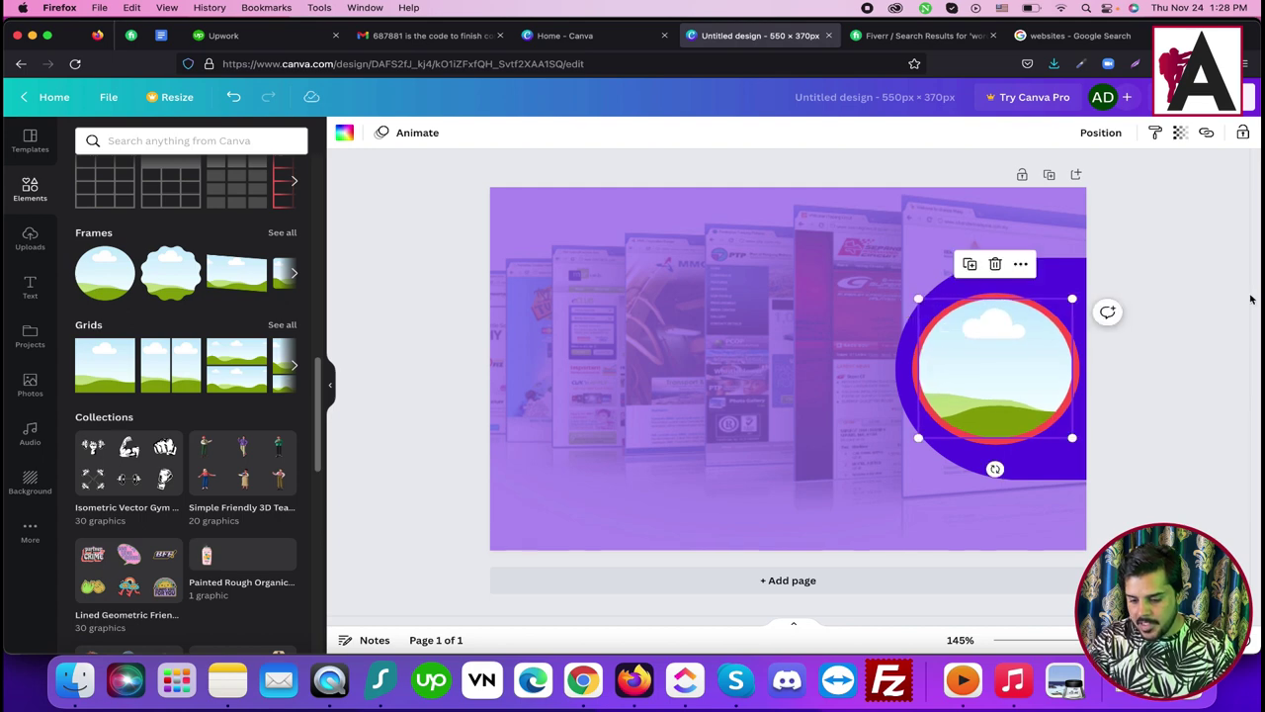
{"action": "left_click", "coordinate": [983, 275]}
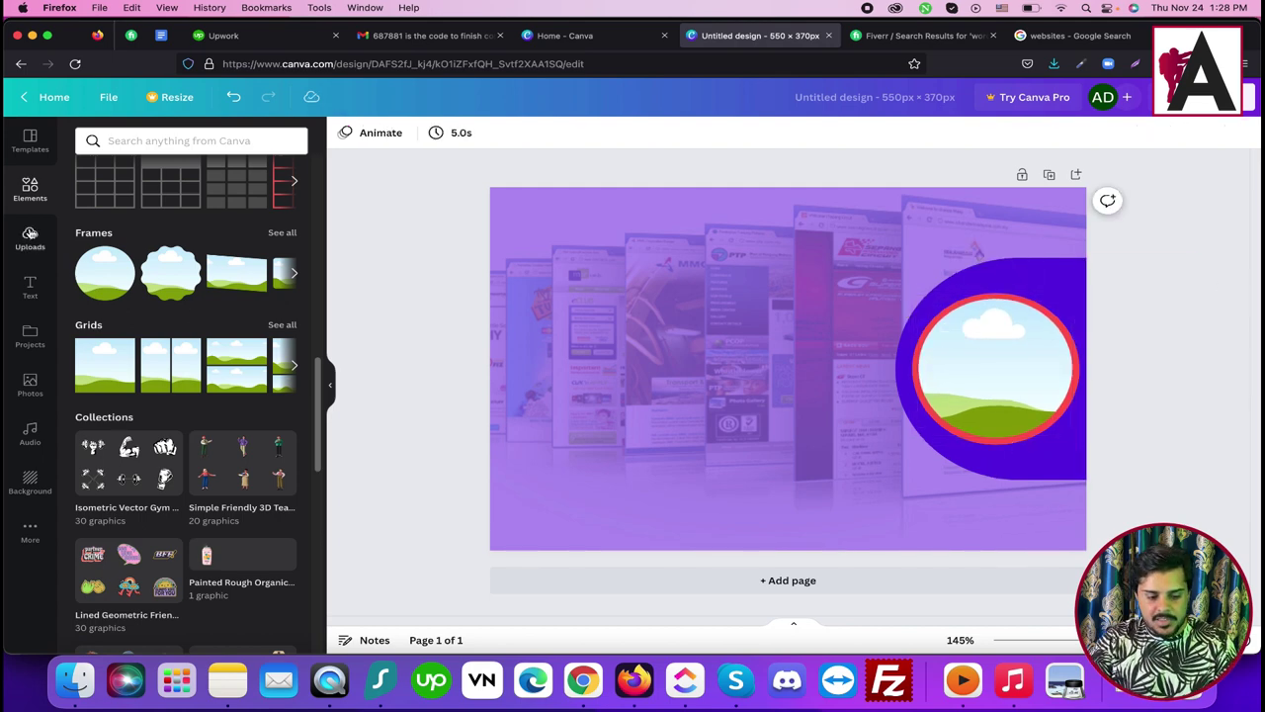
Step: Upload the portrait image "Untitled design (3).png" from the Downloads folder and place it in the circular frame
{"action": "left_click", "coordinate": [29, 237]}
{"action": "left_click", "coordinate": [202, 179]}
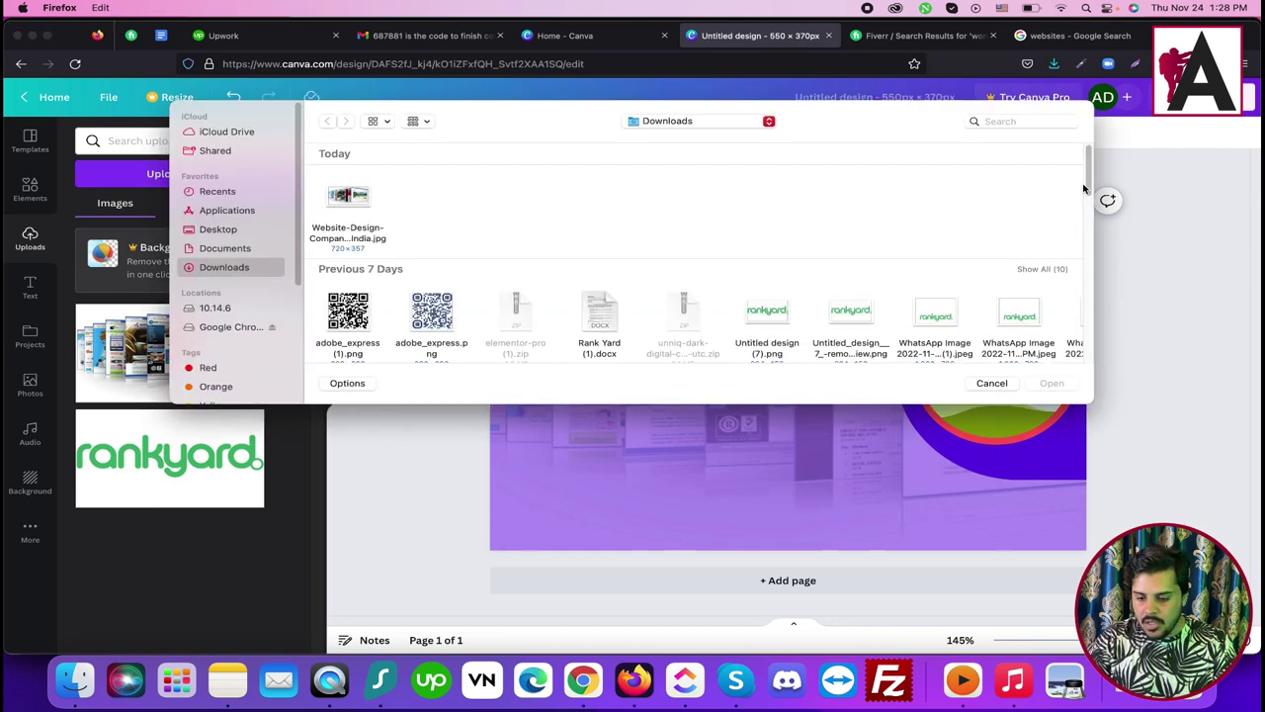
{"action": "left_click_drag", "start_coordinate": [1084, 188], "coordinate": [1088, 259]}
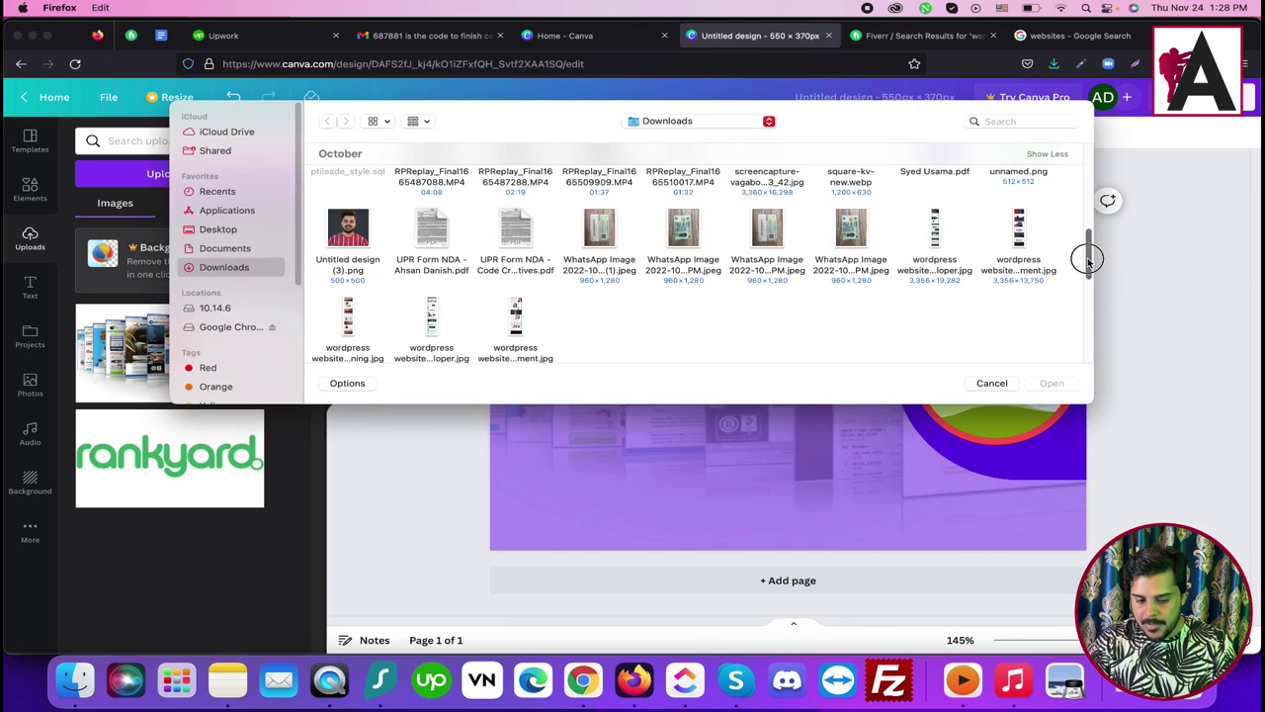
{"action": "left_click", "coordinate": [342, 237]}
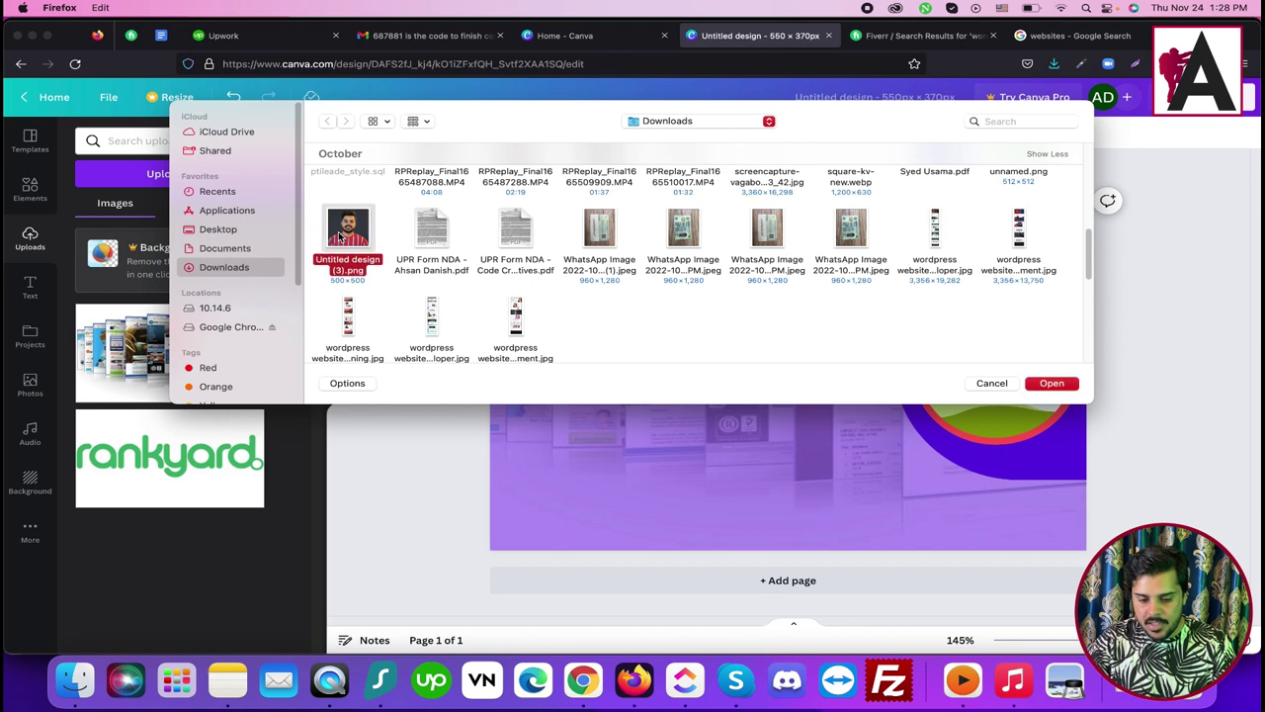
{"action": "left_click", "coordinate": [1054, 382]}
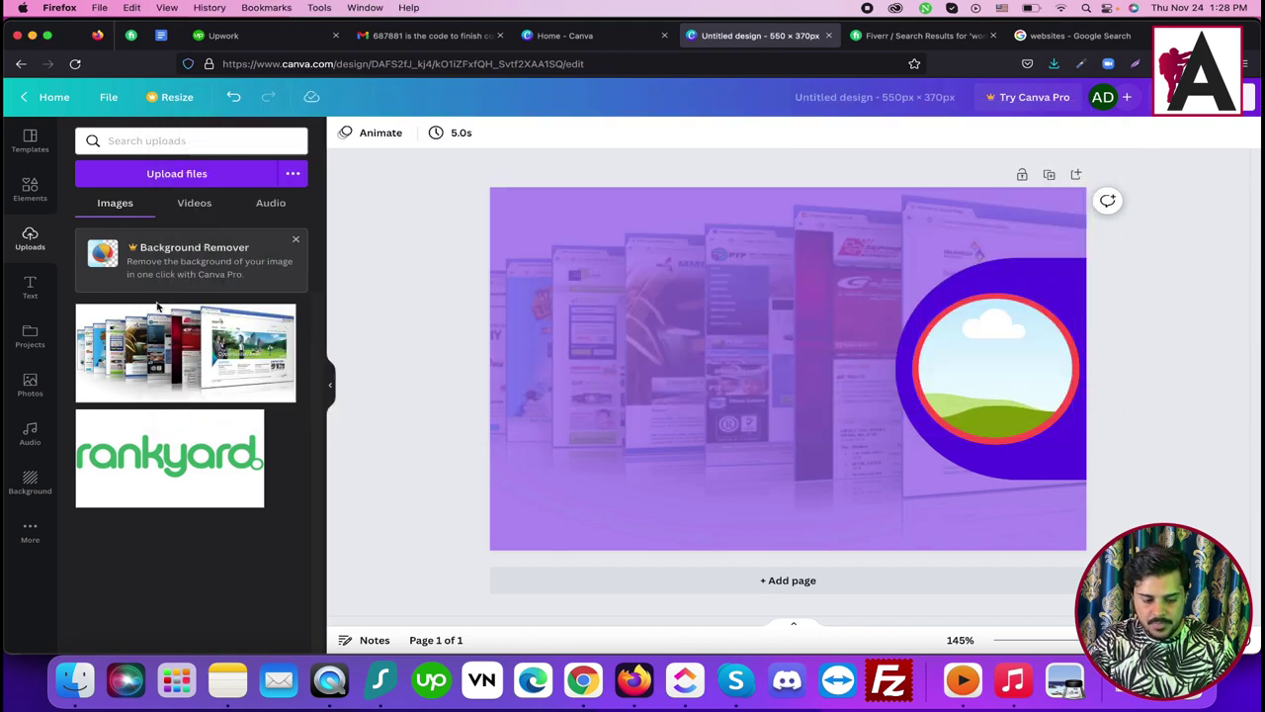
{"action": "left_click", "coordinate": [114, 363]}
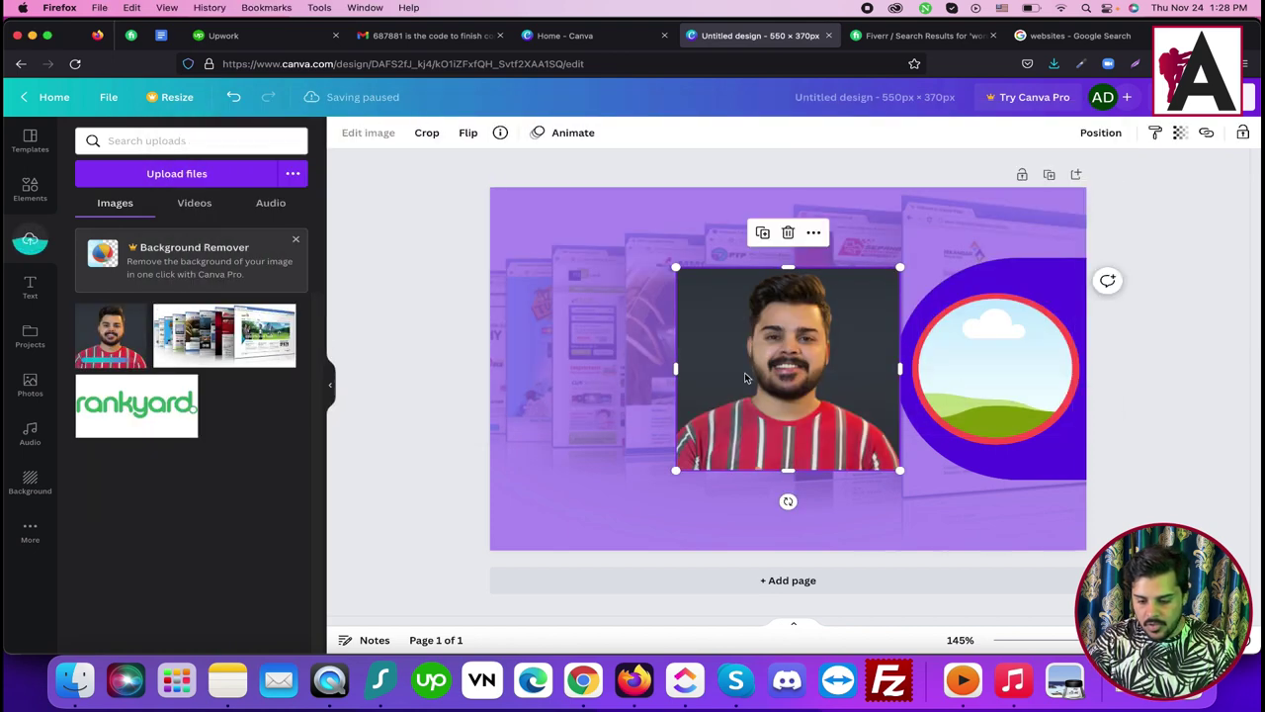
{"action": "left_click_drag", "start_coordinate": [751, 372], "coordinate": [951, 376]}
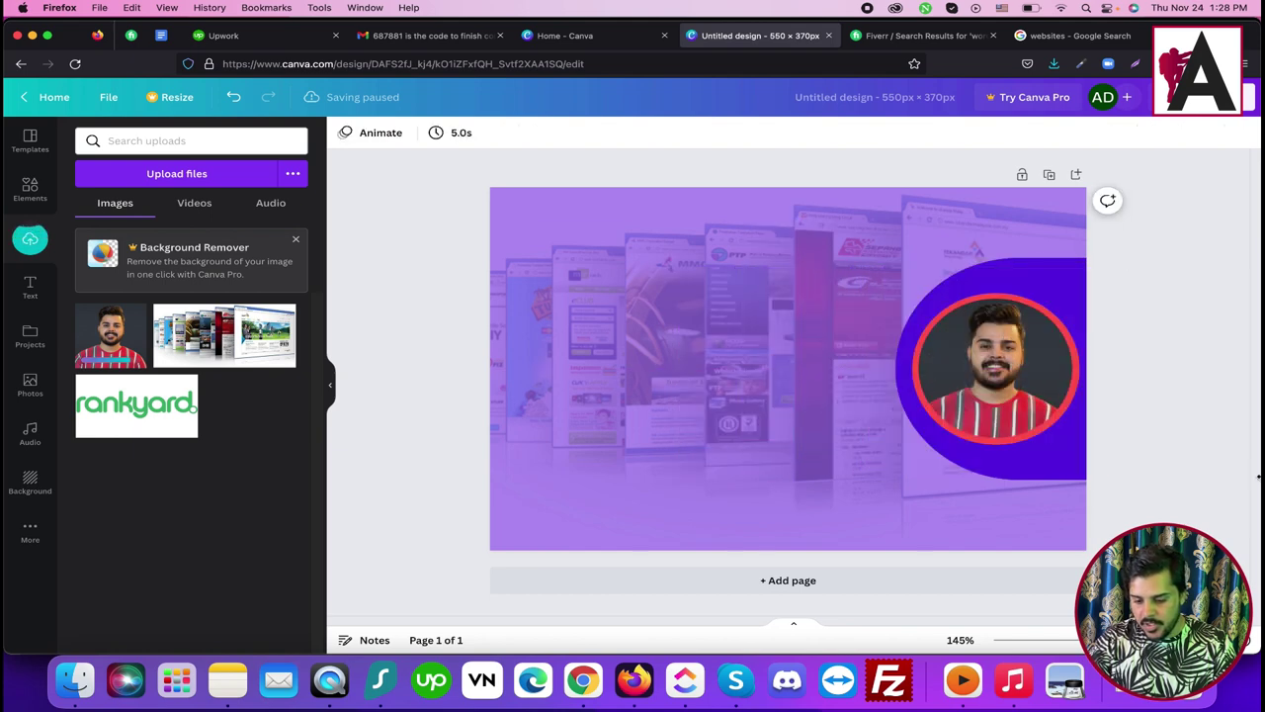
{"action": "left_click", "coordinate": [1003, 374]}
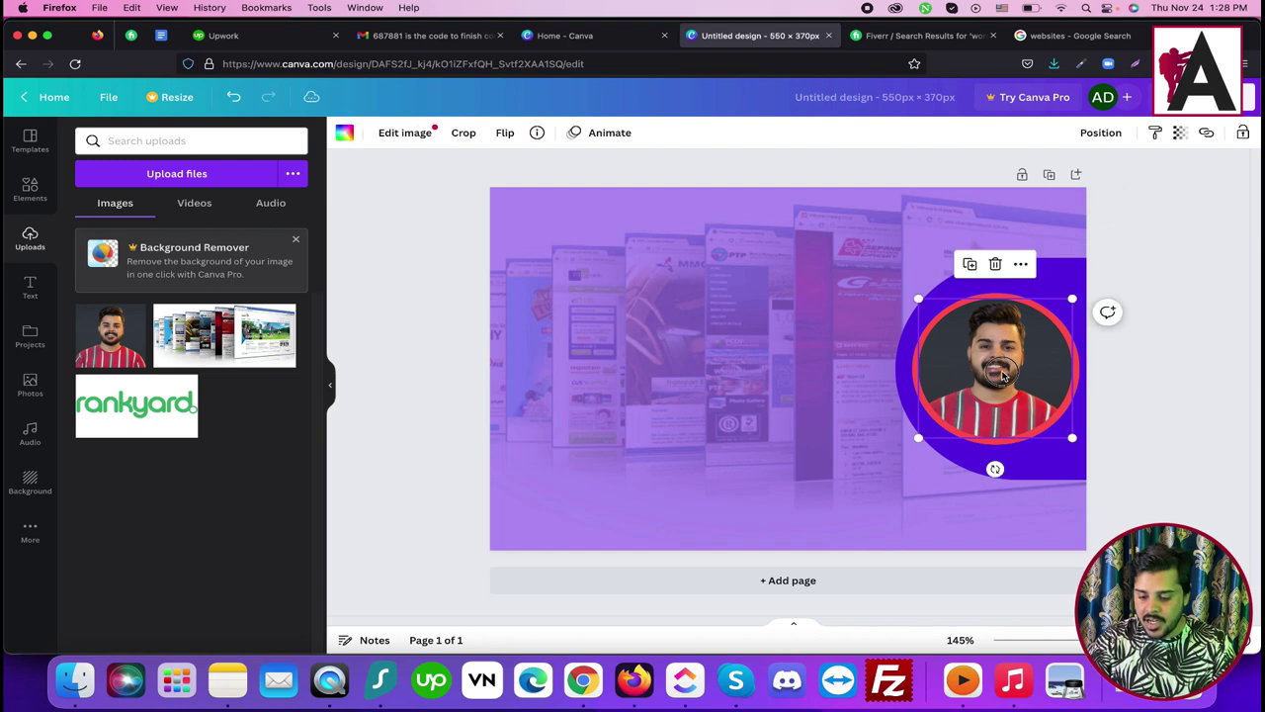
{"action": "double_click", "coordinate": [1001, 371]}
{"action": "left_click_drag", "start_coordinate": [918, 442], "coordinate": [989, 453]}
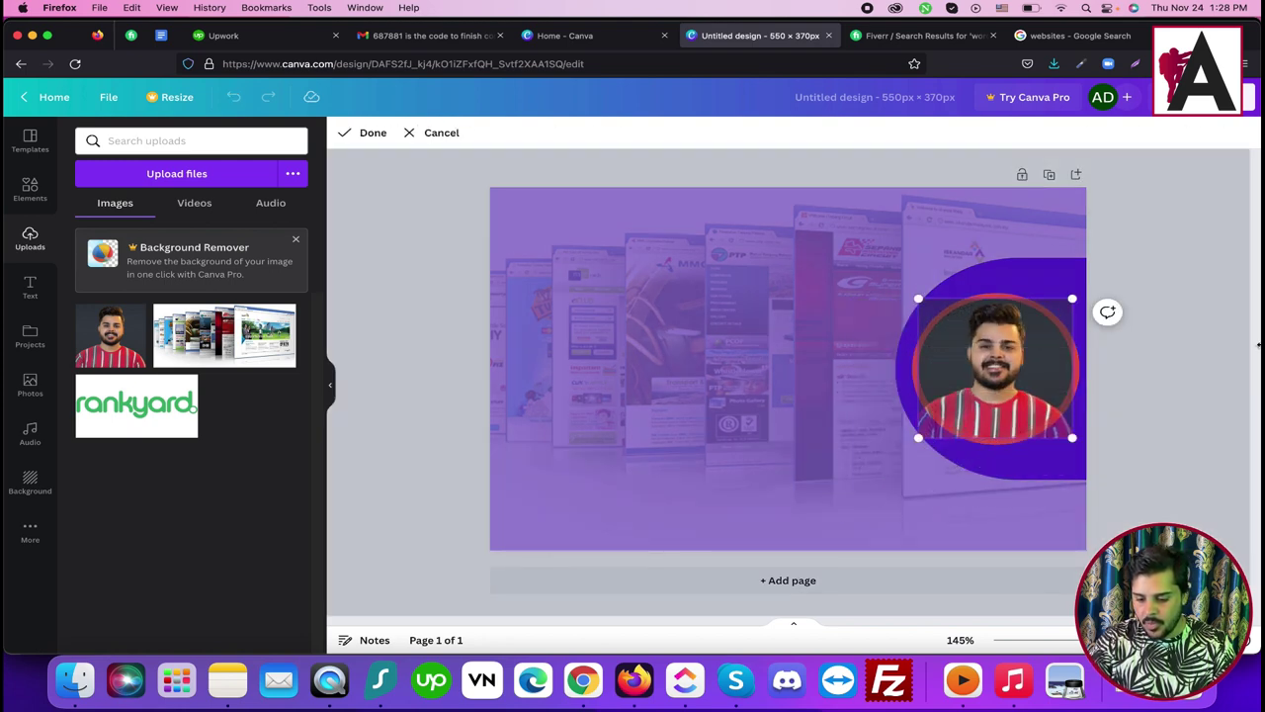
{"action": "left_click", "coordinate": [1220, 338]}
{"action": "left_click", "coordinate": [1168, 281]}
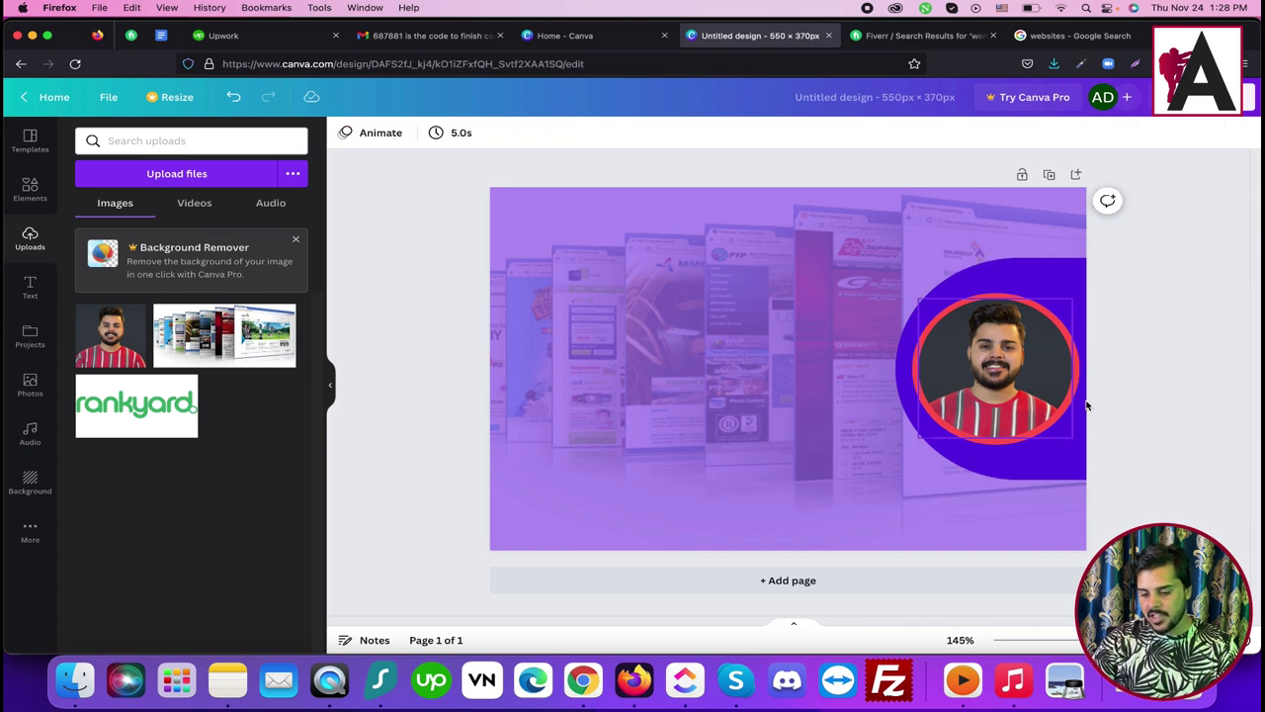
Step: Add a square shape, stretch it into a wide horizontal bar in the upper part of the design and colour it violet like the half-round panel
{"action": "left_click", "coordinate": [929, 36]}
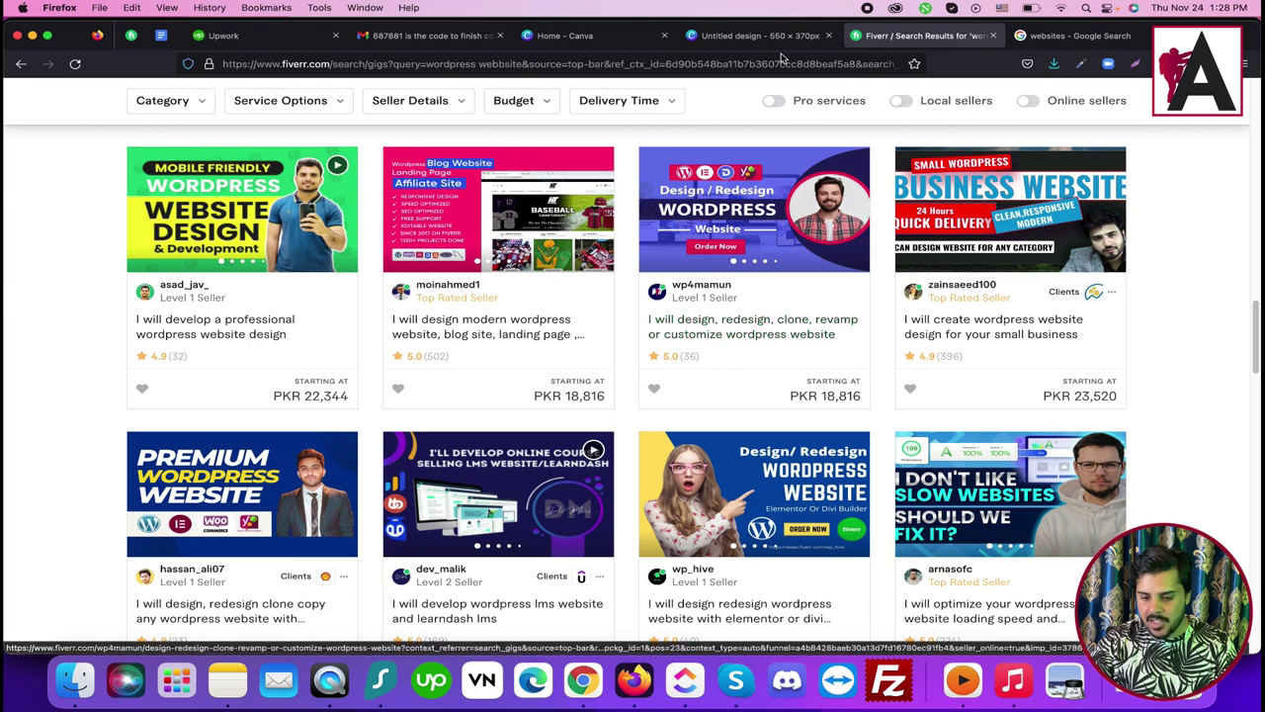
{"action": "left_click", "coordinate": [753, 37]}
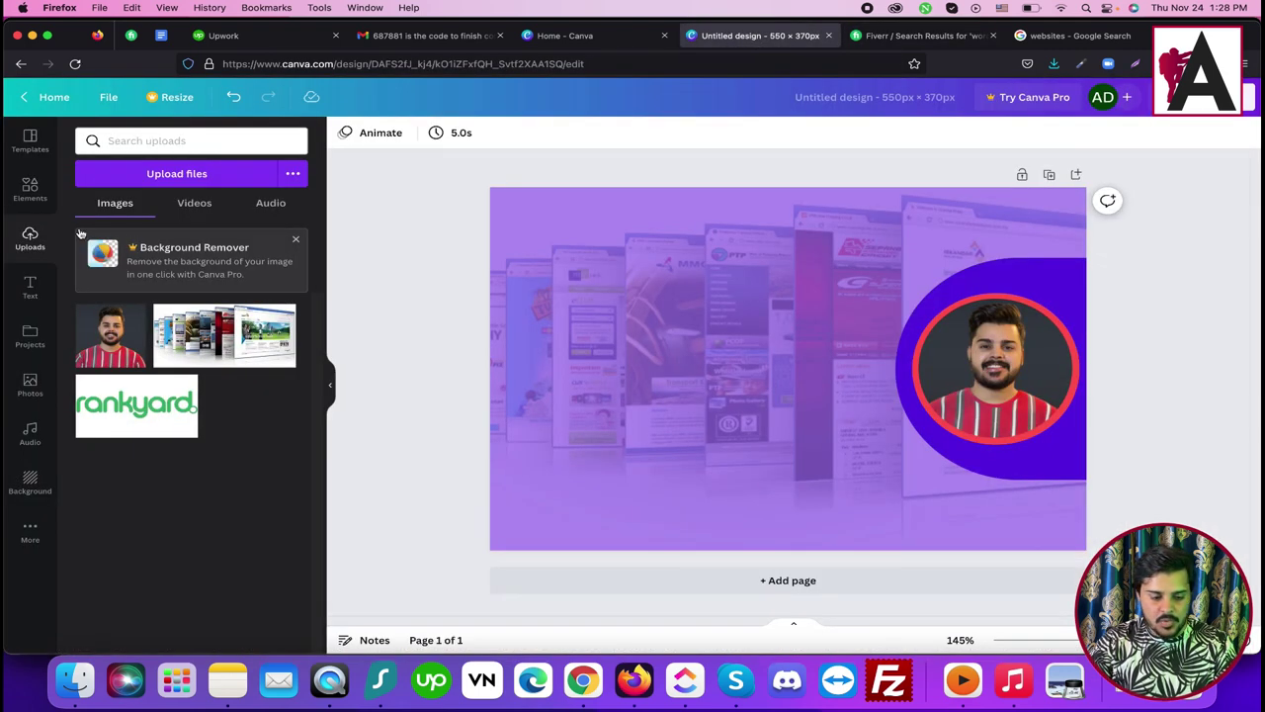
{"action": "left_click", "coordinate": [34, 201]}
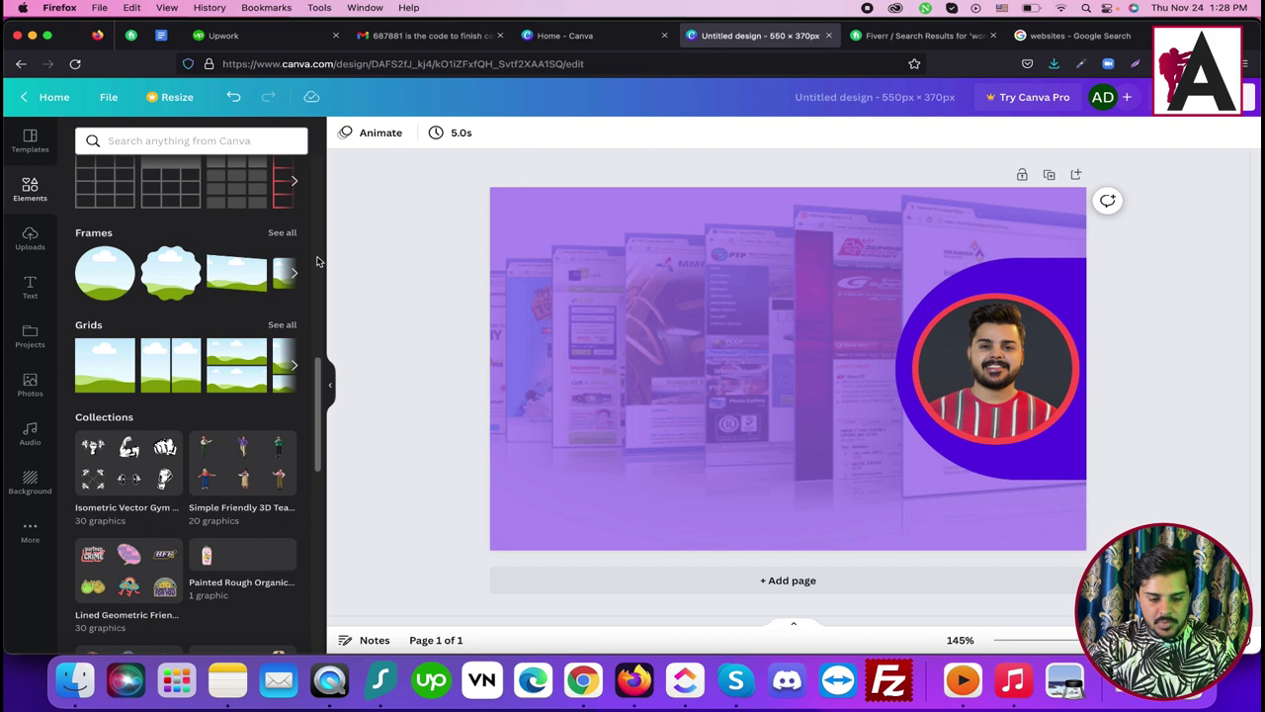
{"action": "left_click_drag", "start_coordinate": [319, 373], "coordinate": [320, 169]}
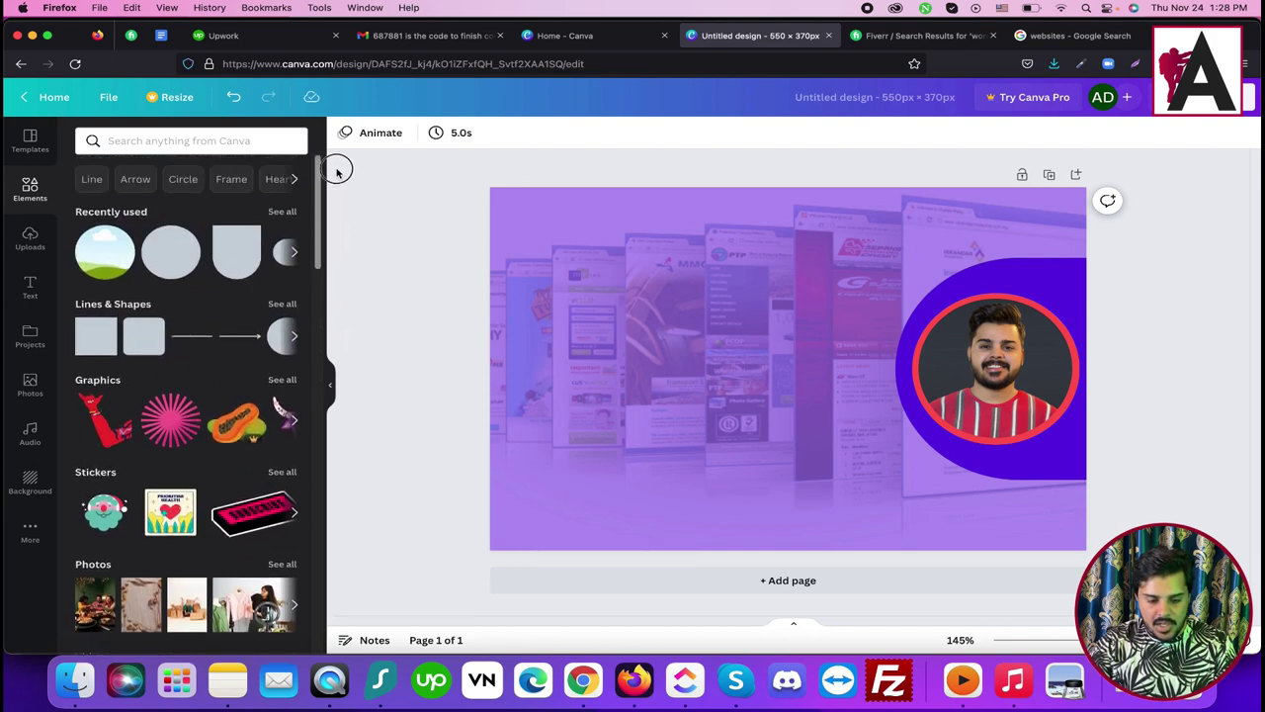
{"action": "left_click", "coordinate": [281, 304]}
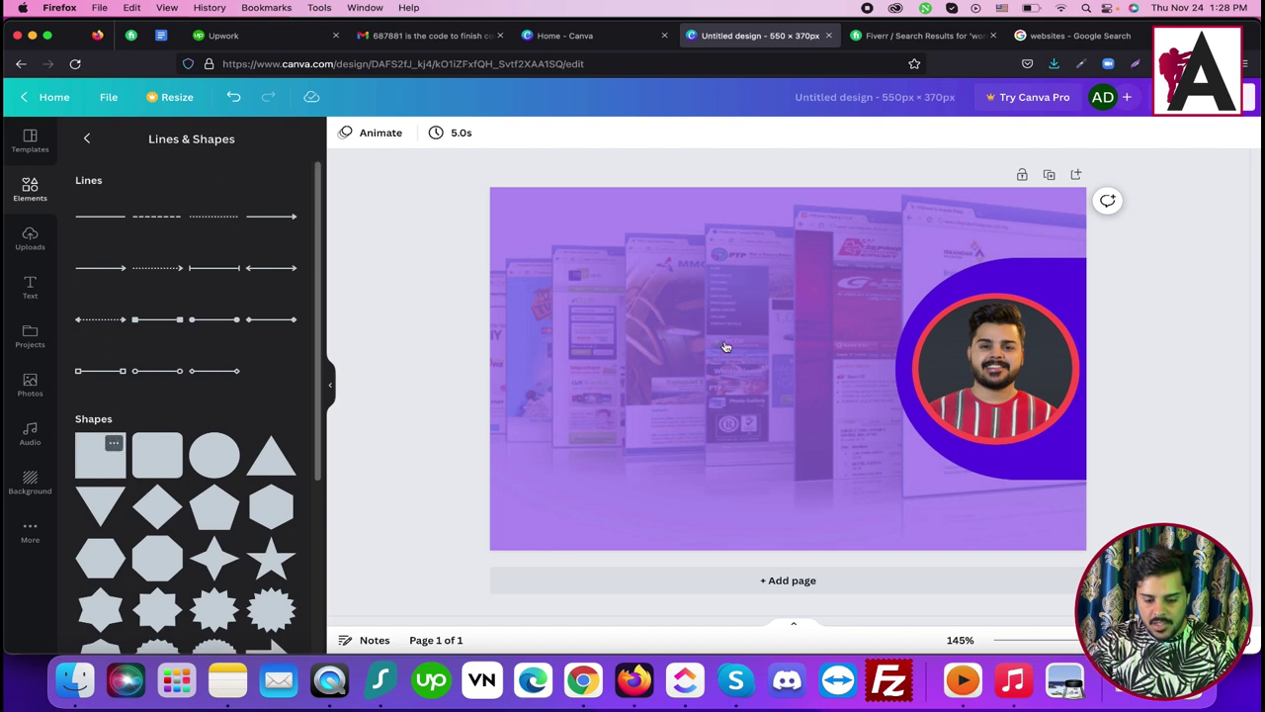
{"action": "left_click_drag", "start_coordinate": [777, 326], "coordinate": [850, 299]}
{"action": "left_click_drag", "start_coordinate": [701, 306], "coordinate": [701, 277]}
{"action": "left_click", "coordinate": [404, 263]}
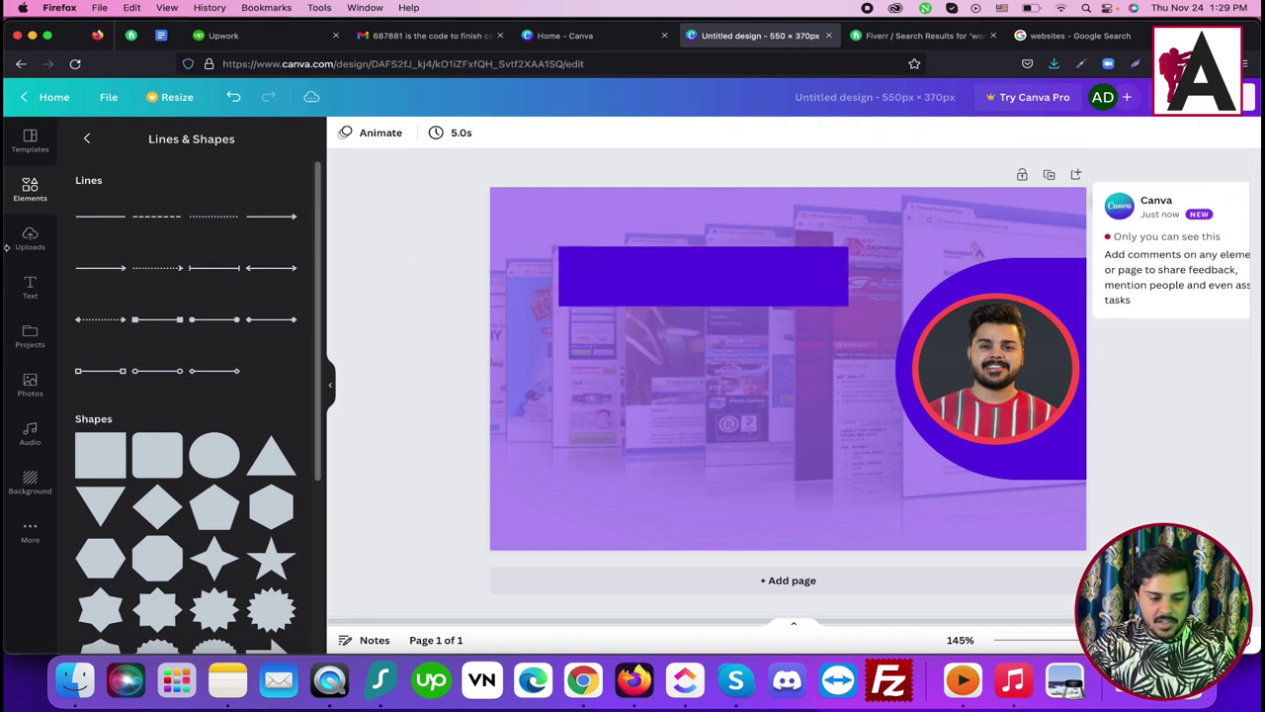
Step: Place the uploaded rankyard logo on the design and shrink it to fit at the left end of the violet bar
{"action": "left_click", "coordinate": [25, 240]}
{"action": "left_click", "coordinate": [148, 413]}
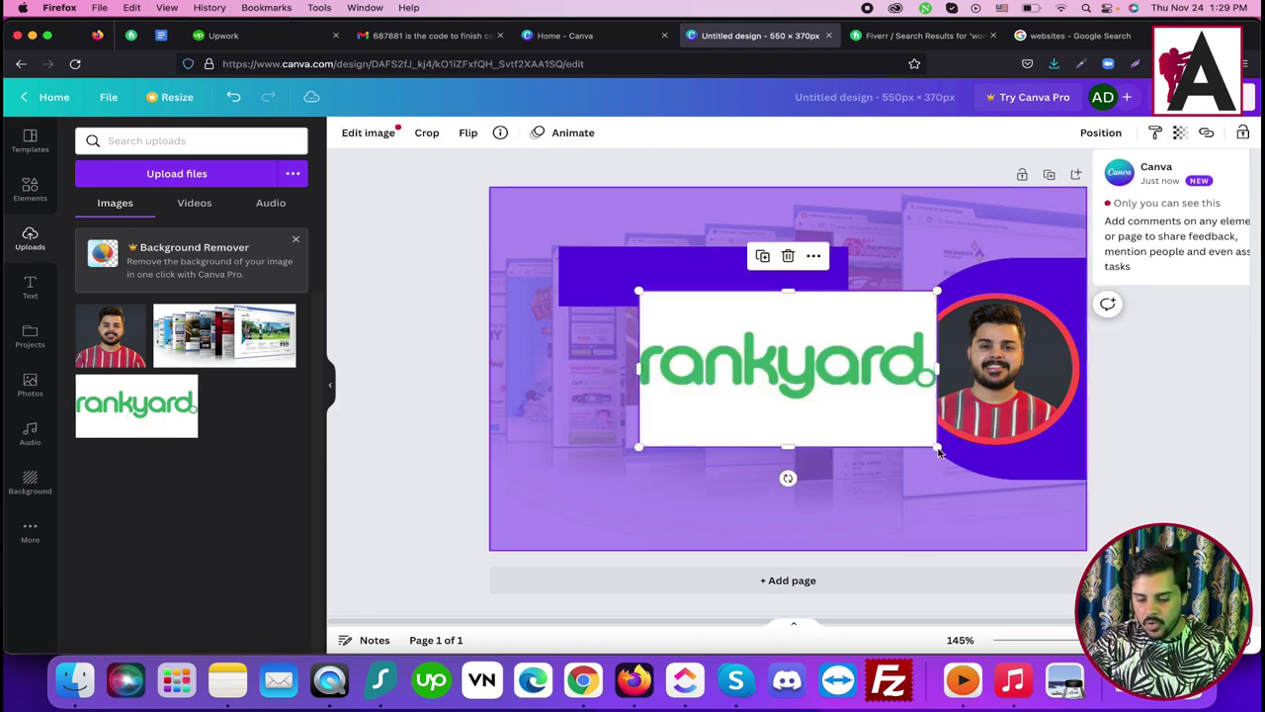
{"action": "left_click_drag", "start_coordinate": [938, 448], "coordinate": [606, 275]}
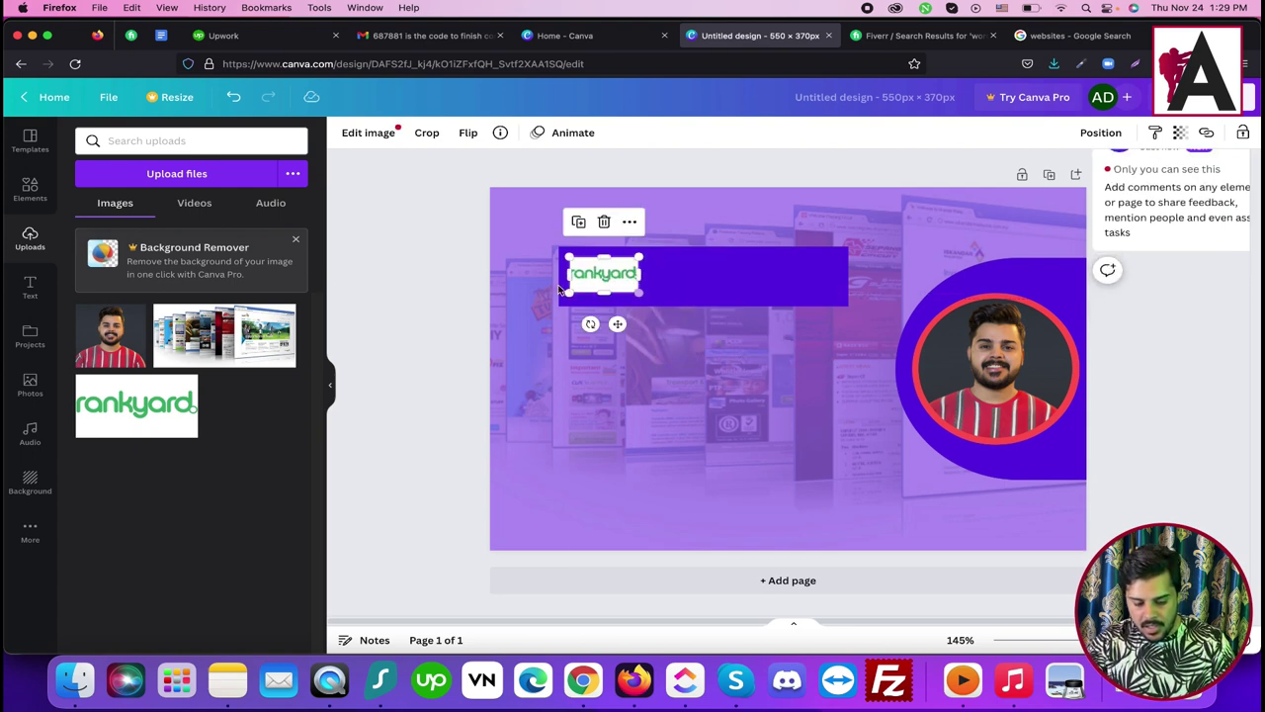
Step: Duplicate the rankyard logo twice and space the copies evenly in a row along the violet bar
{"action": "key", "text": "super+d"}
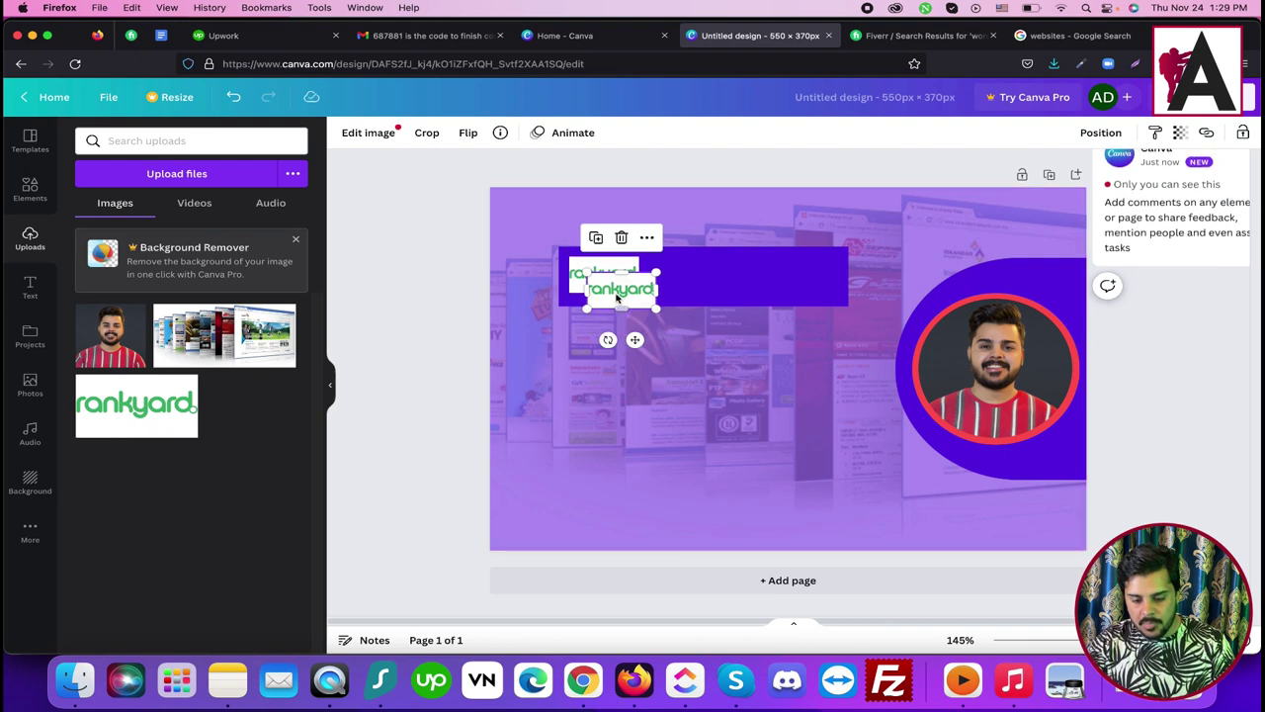
{"action": "left_click_drag", "start_coordinate": [618, 287], "coordinate": [696, 277]}
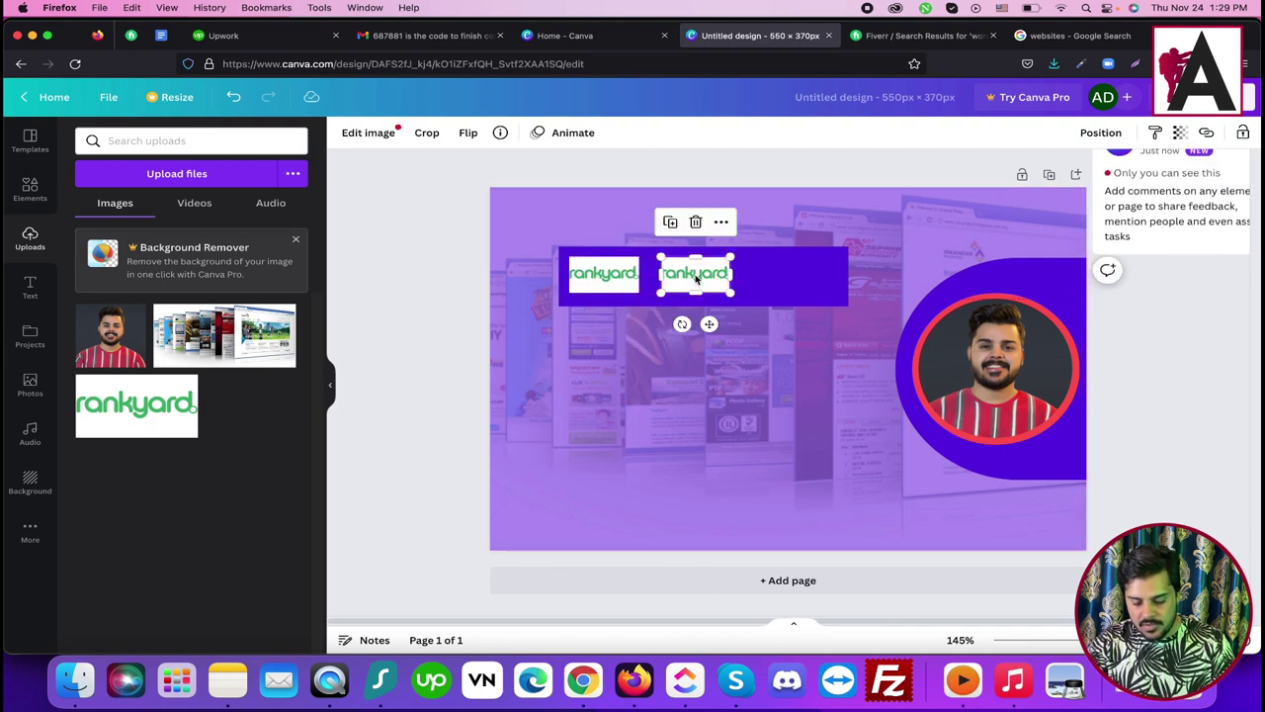
{"action": "key", "text": "super+d"}
{"action": "left_click_drag", "start_coordinate": [613, 283], "coordinate": [804, 288]}
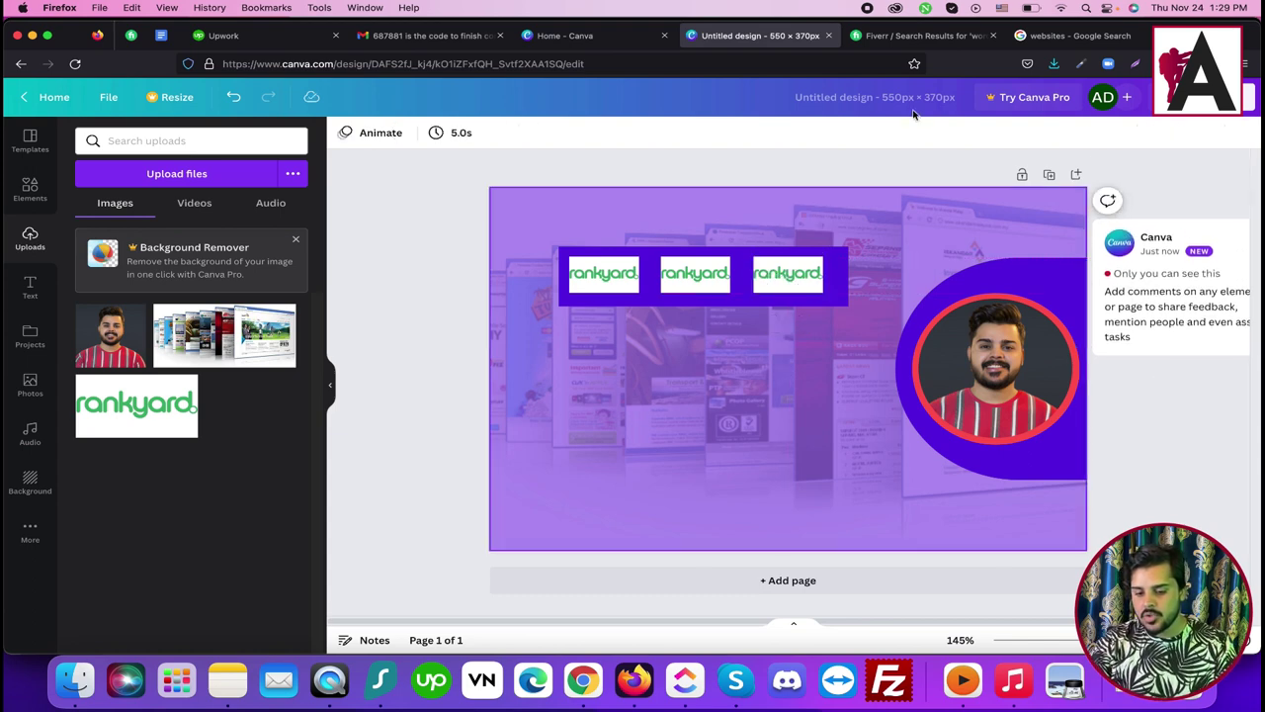
Step: Add the "GRAPHIC DESIGN" font combination to the design and move it below the logo bar
{"action": "left_click", "coordinate": [924, 36]}
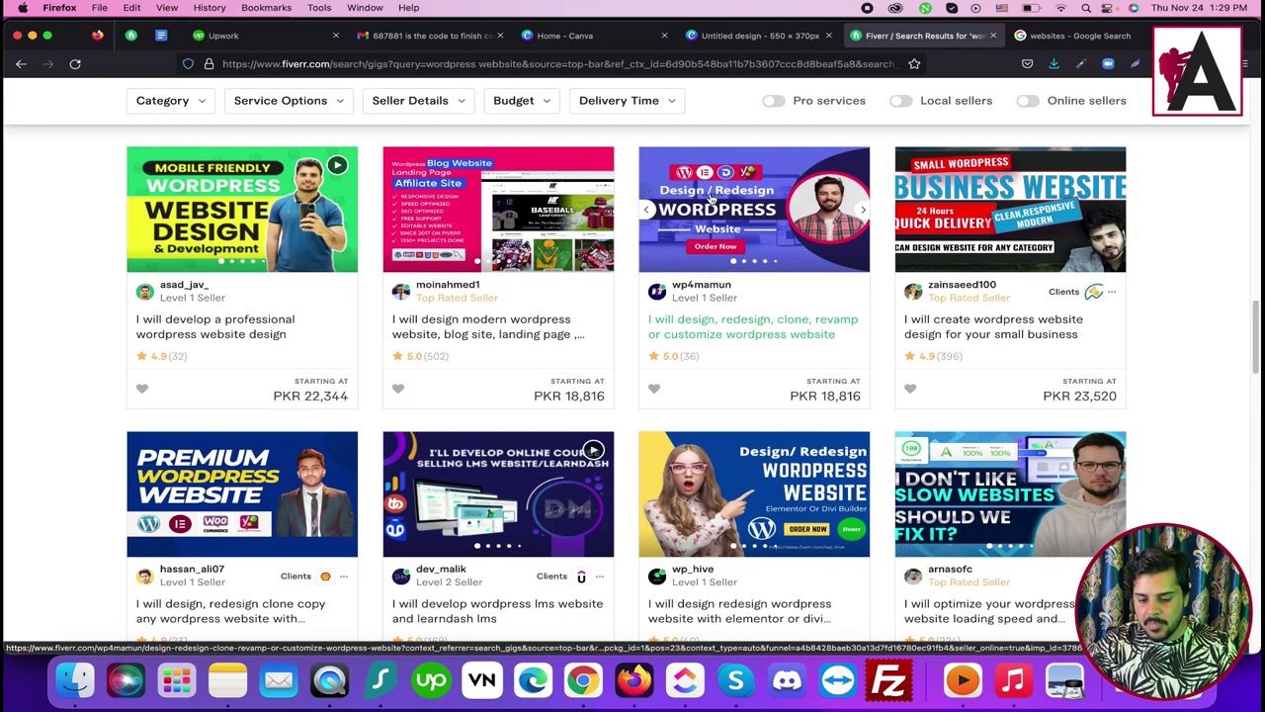
{"action": "left_click", "coordinate": [751, 35]}
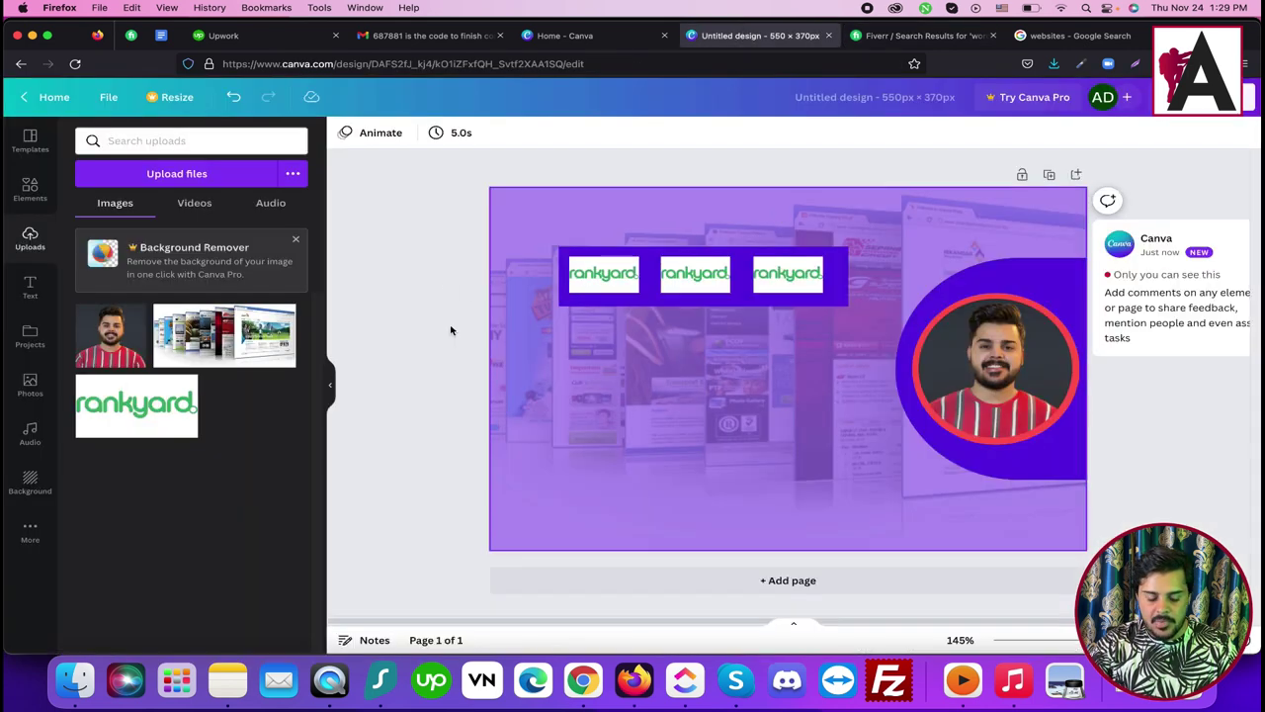
{"action": "left_click", "coordinate": [30, 286]}
{"action": "scroll", "coordinate": [312, 341], "scroll_direction": "down", "scroll_amount": 5}
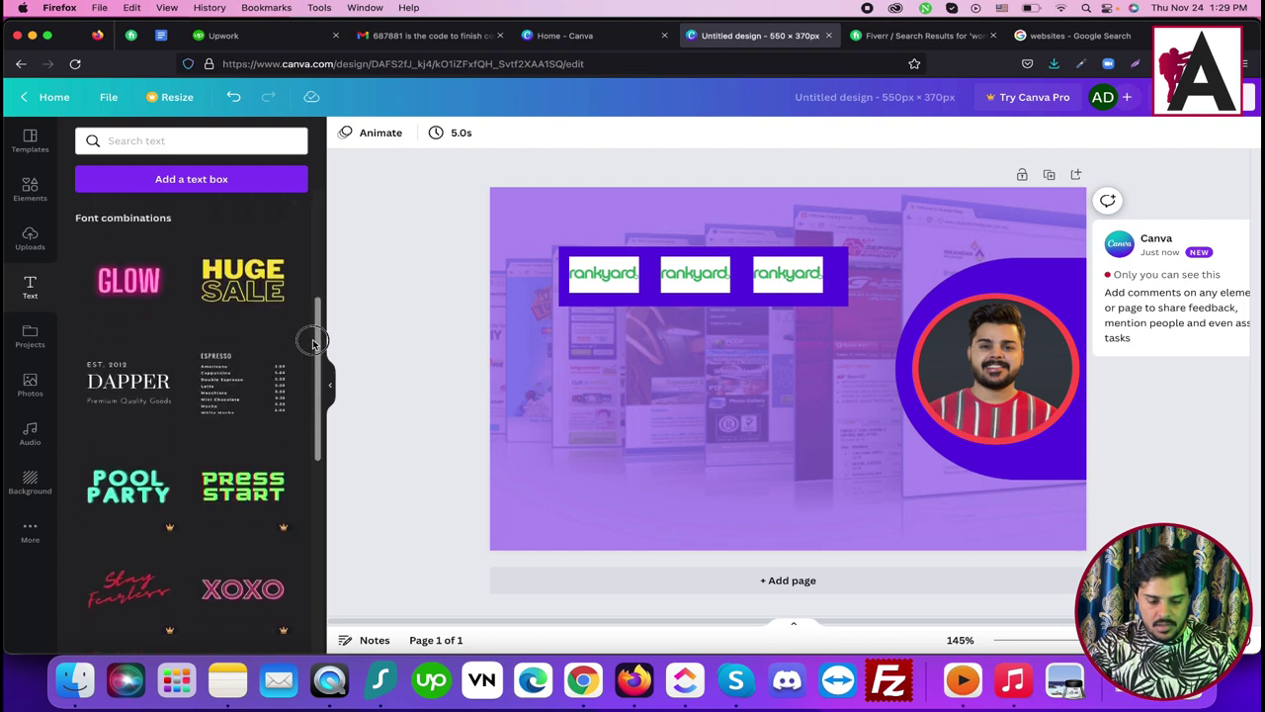
{"action": "left_click_drag", "start_coordinate": [312, 341], "coordinate": [310, 579]}
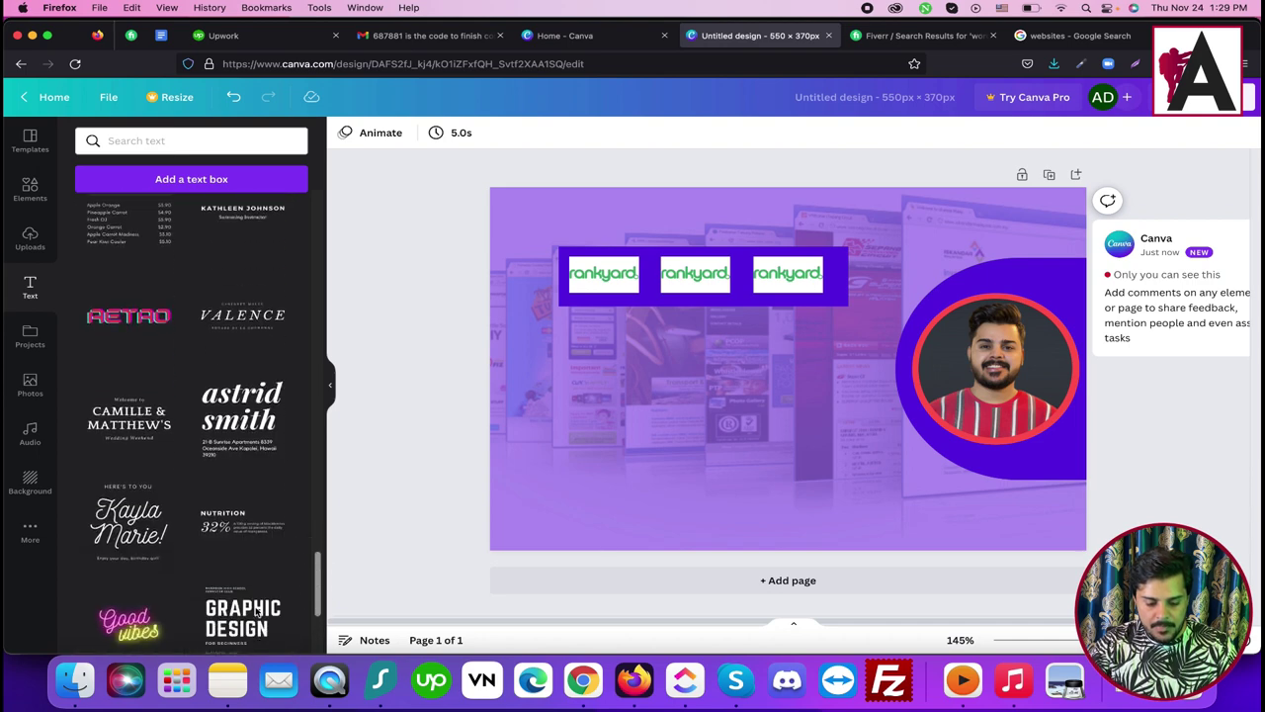
{"action": "scroll", "coordinate": [249, 613], "scroll_direction": "down", "scroll_amount": 2}
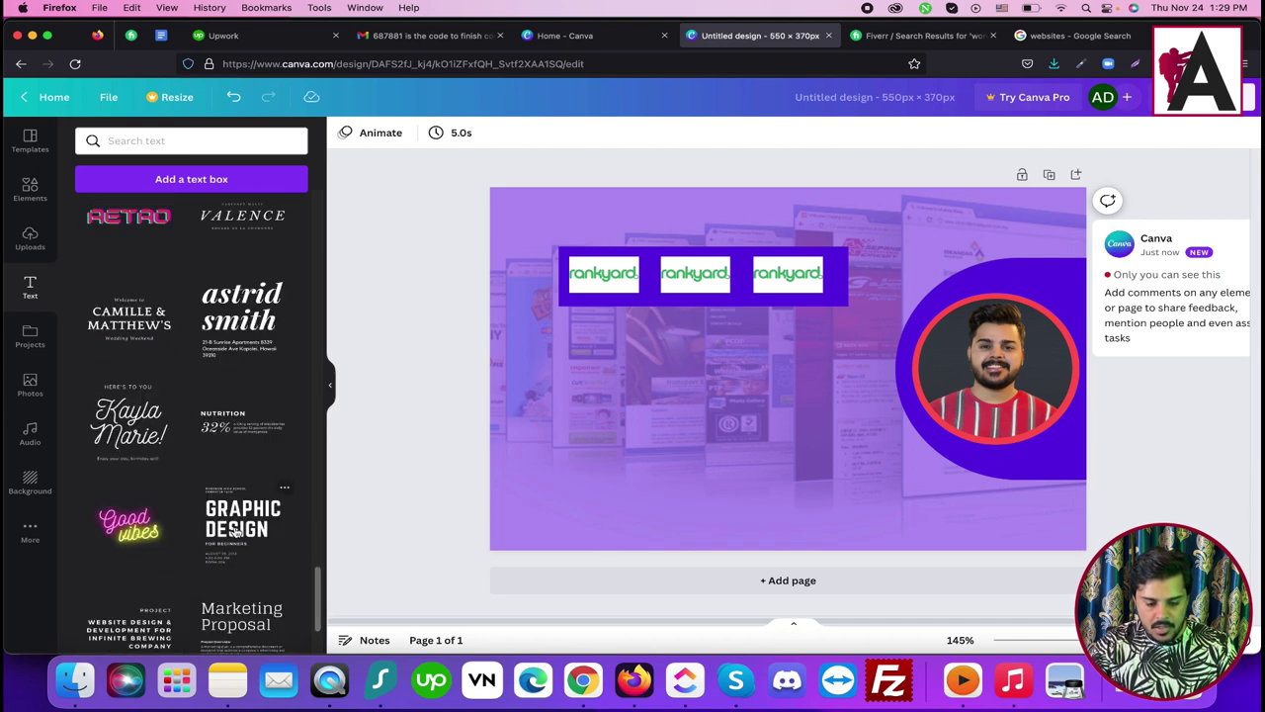
{"action": "left_click_drag", "start_coordinate": [238, 532], "coordinate": [742, 438]}
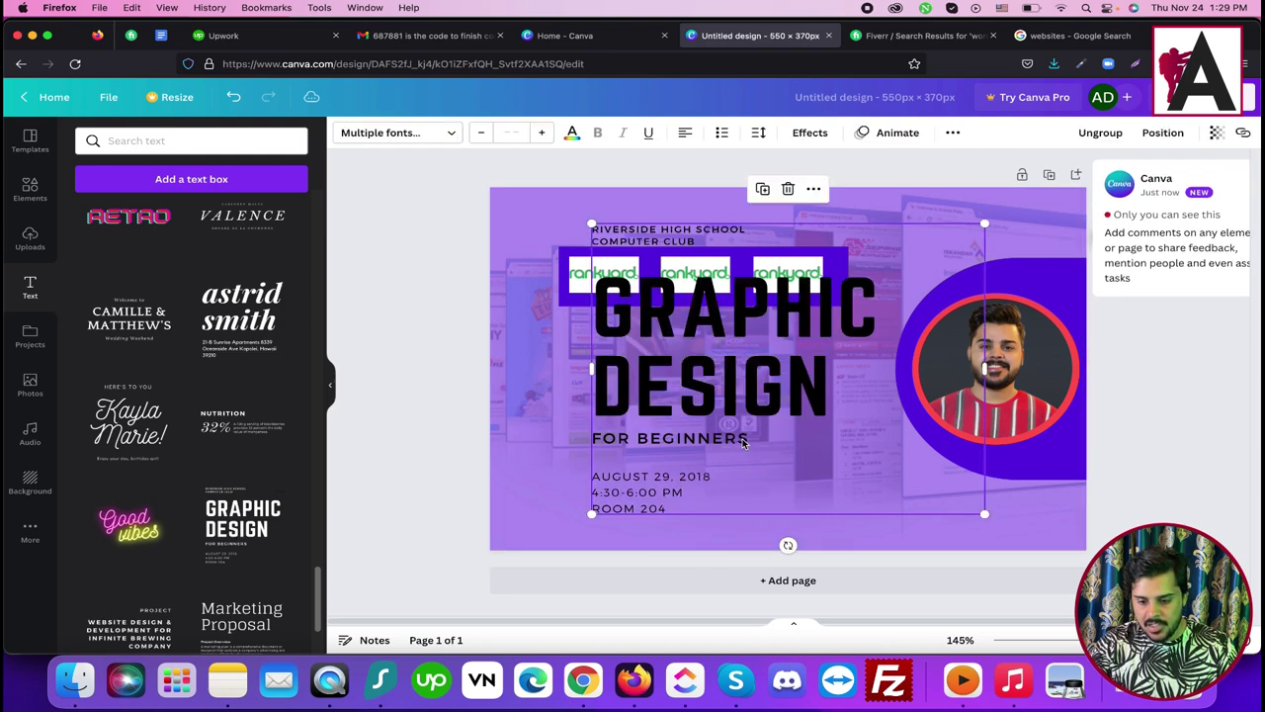
{"action": "left_click_drag", "start_coordinate": [709, 334], "coordinate": [686, 423]}
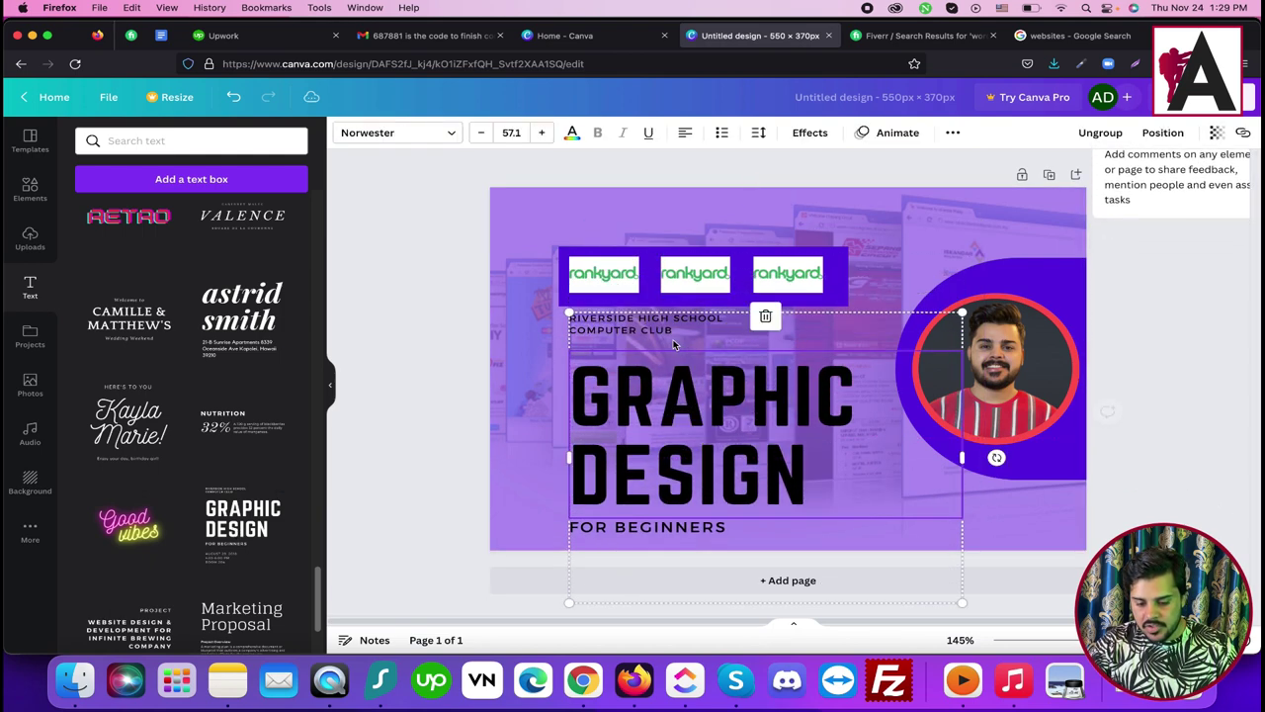
Step: Delete the school name, date and room, and "FOR BEGINNERS" lines from the text group, keeping only the large heading
{"action": "left_click", "coordinate": [637, 333]}
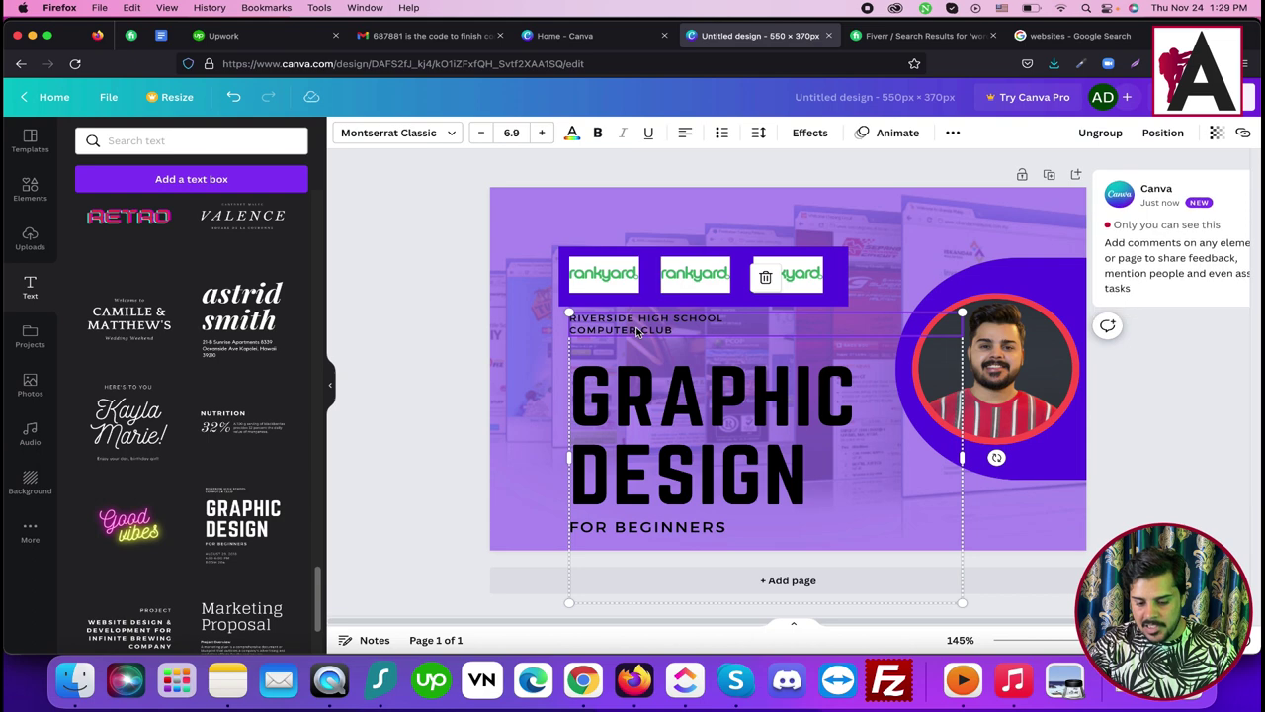
{"action": "key", "text": "BackSpace"}
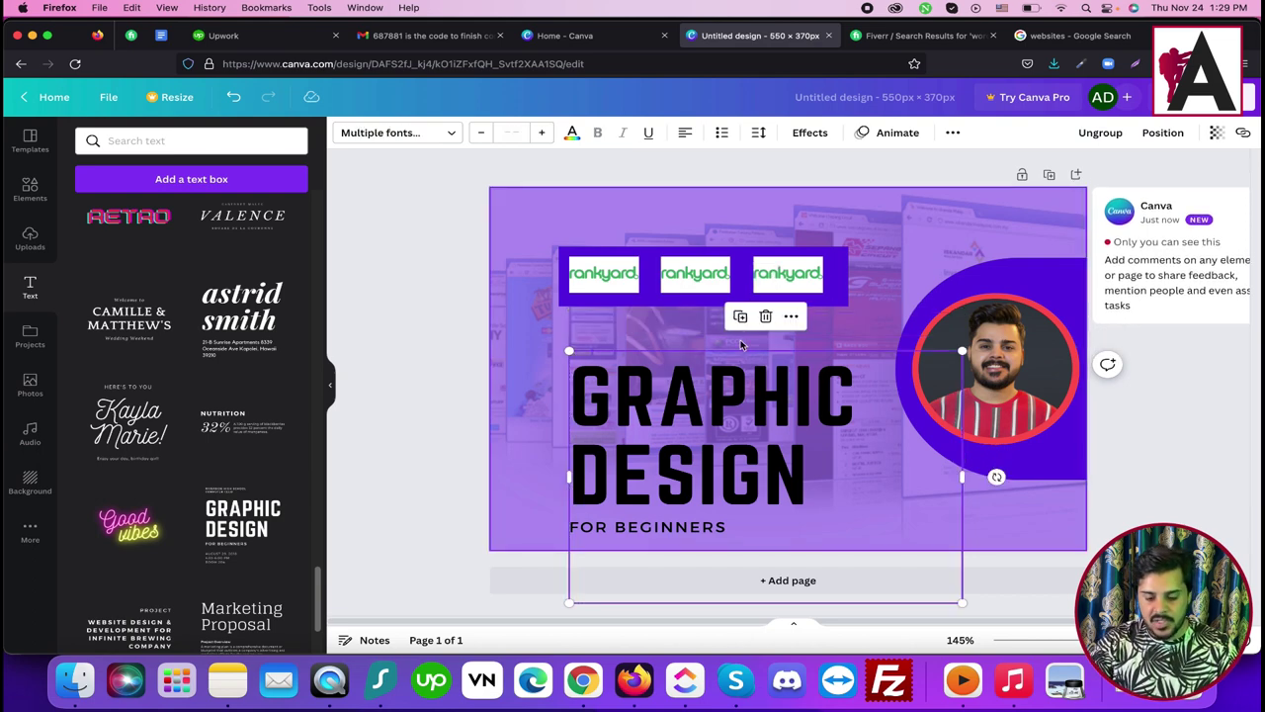
{"action": "left_click_drag", "start_coordinate": [737, 396], "coordinate": [733, 282]}
{"action": "left_click", "coordinate": [623, 467]}
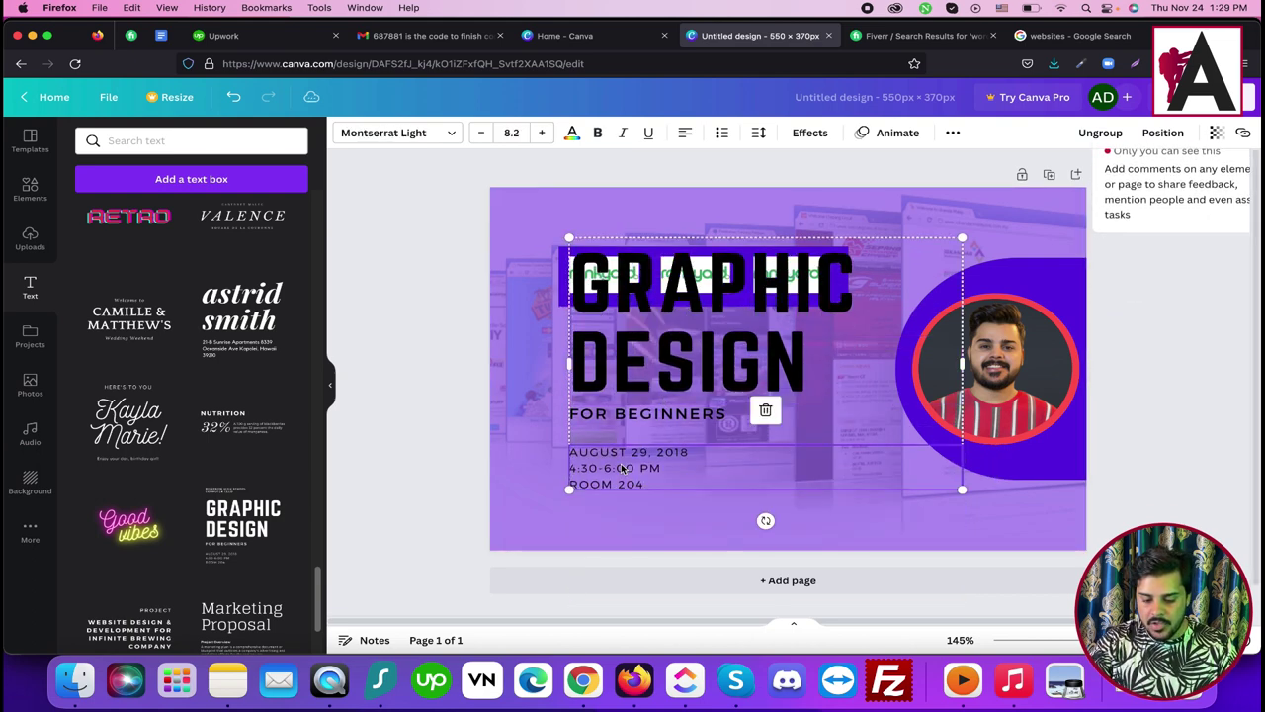
{"action": "key", "text": "BackSpace"}
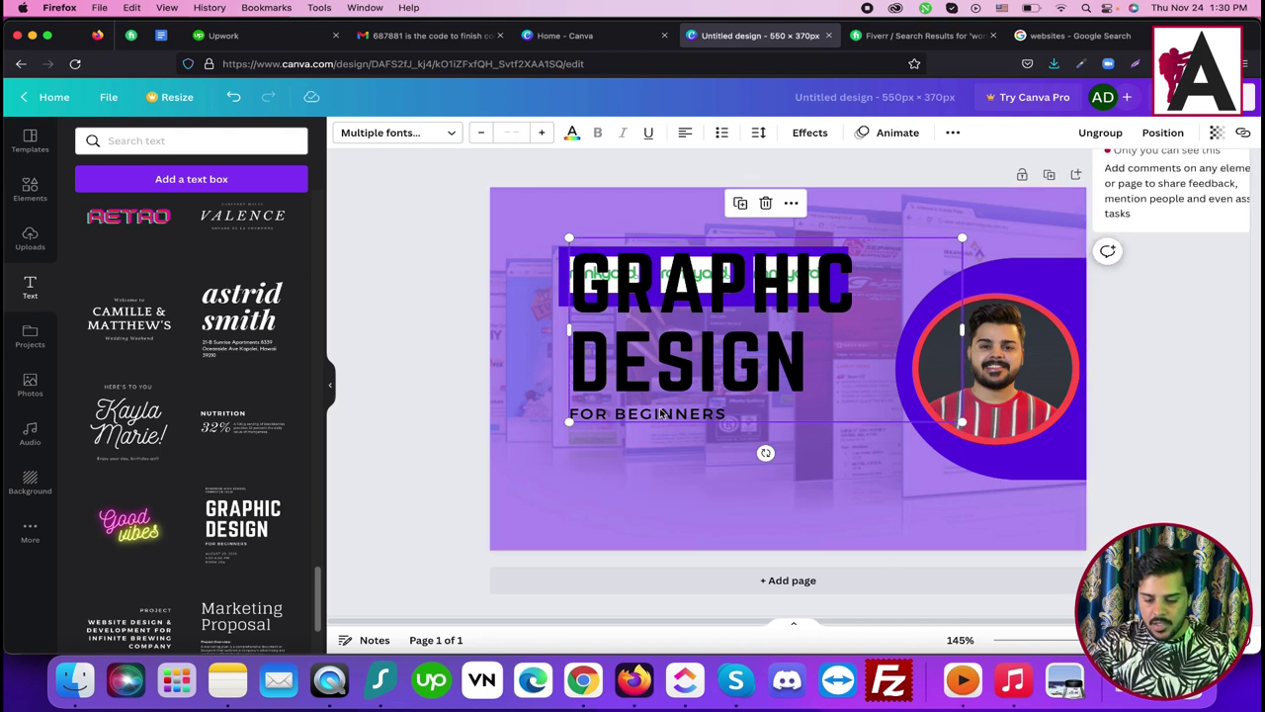
{"action": "left_click", "coordinate": [662, 415]}
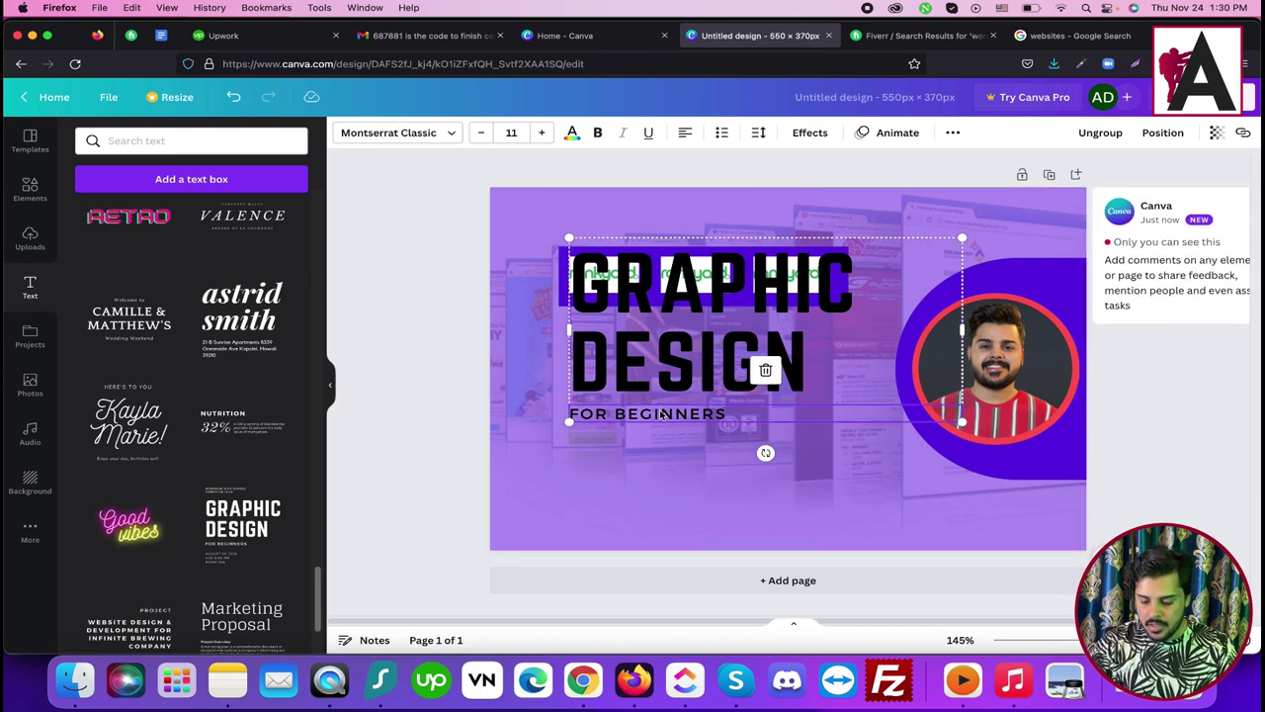
{"action": "key", "text": "BackSpace"}
Step: Move the heading below the logo bar and replace its text with "DESIGN / REDESIGN"
{"action": "left_click", "coordinate": [899, 37]}
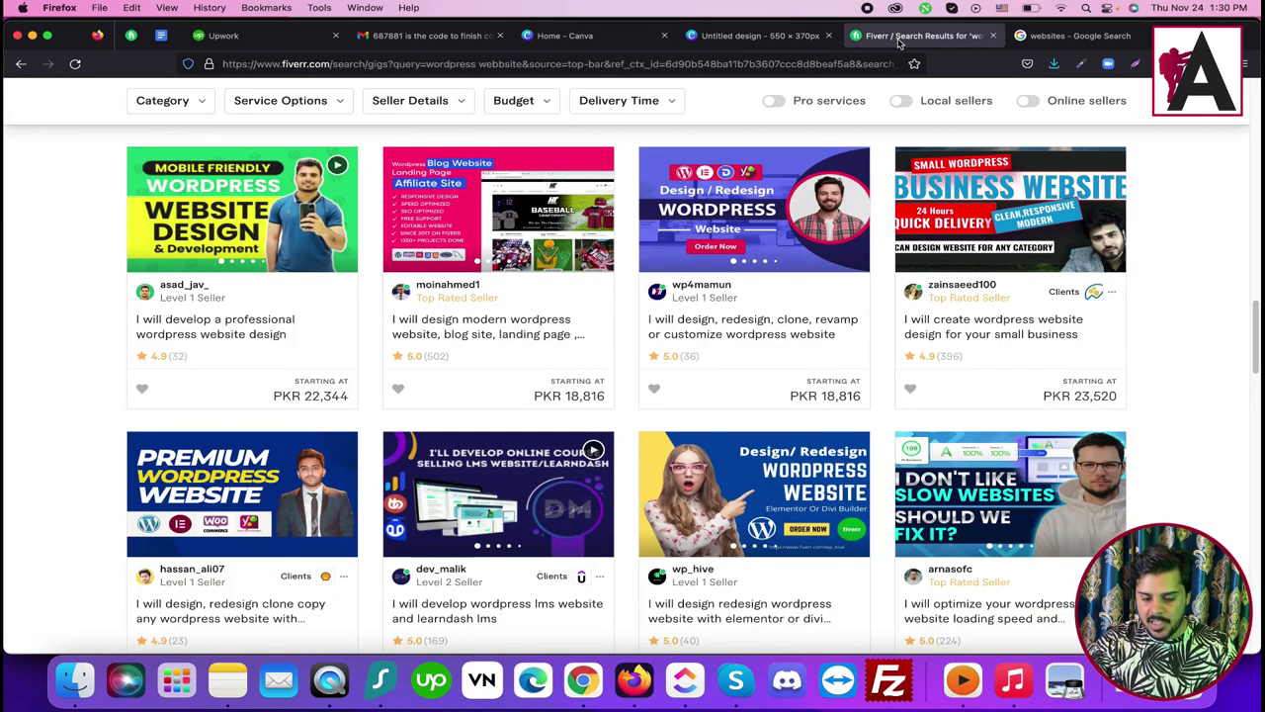
{"action": "left_click", "coordinate": [757, 36]}
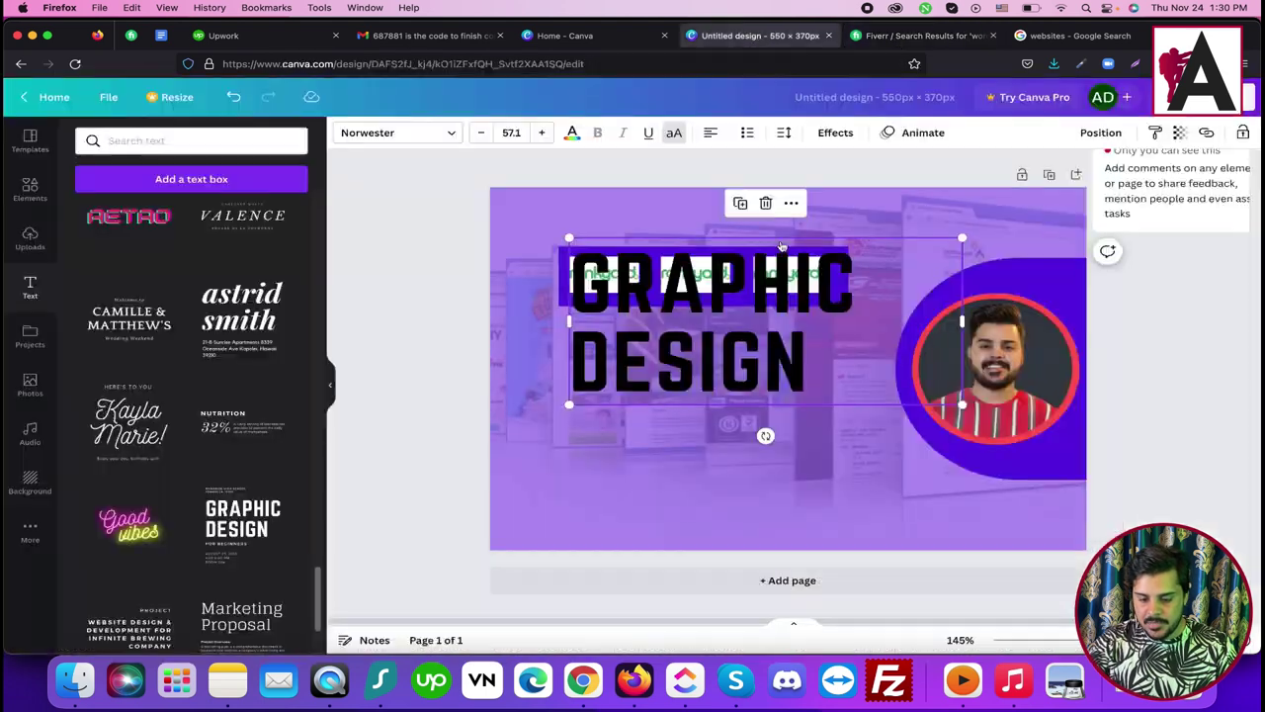
{"action": "left_click_drag", "start_coordinate": [724, 334], "coordinate": [706, 410]}
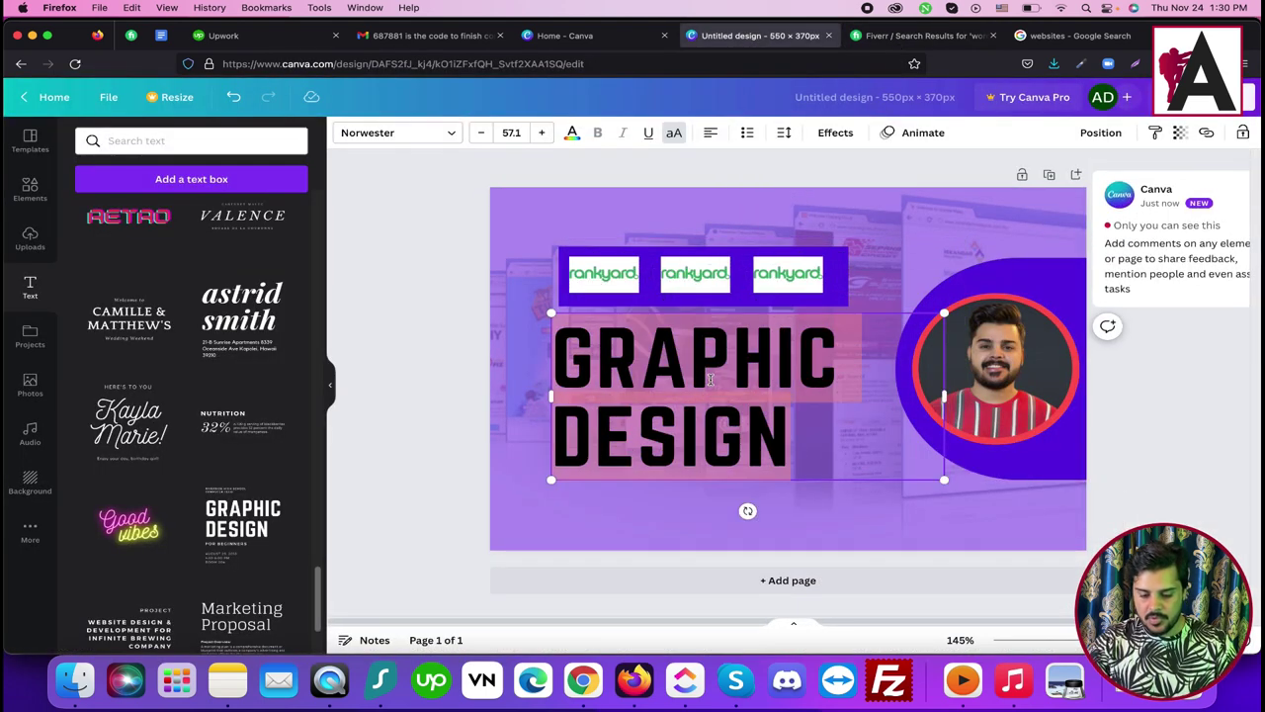
{"action": "type", "text": "DESIGN /"}
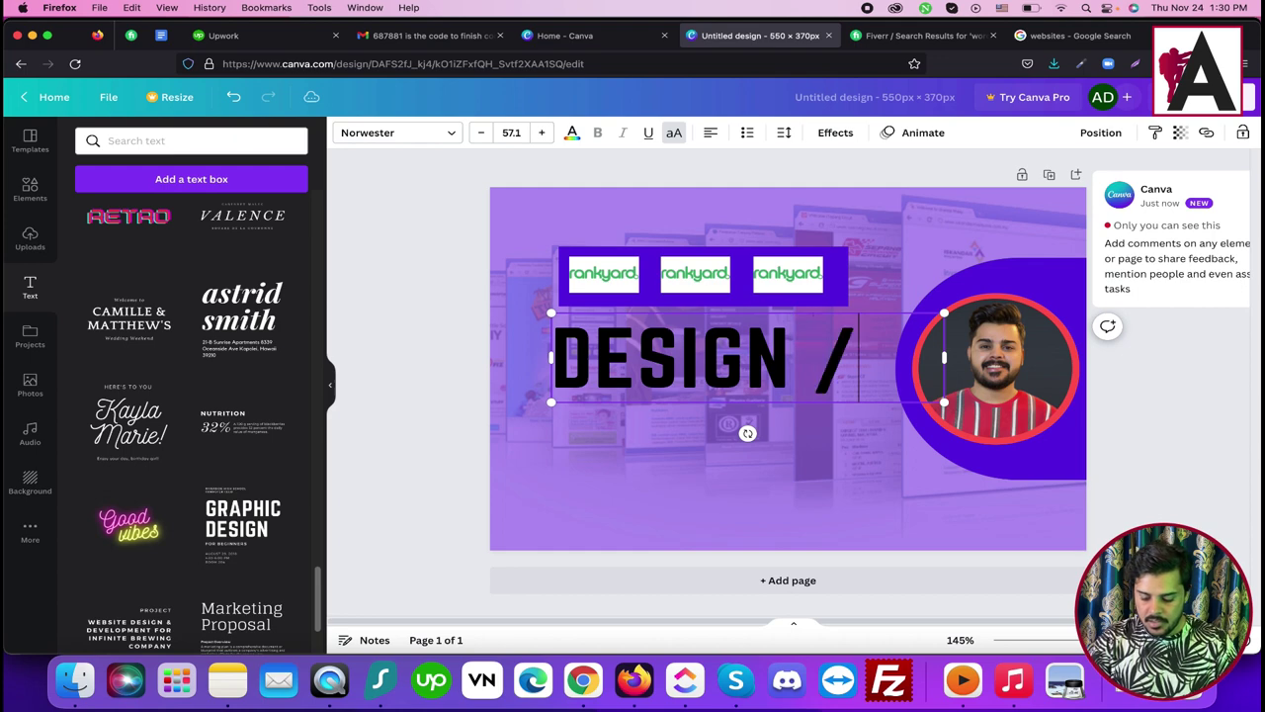
{"action": "type", "text": " REDESIGN"}
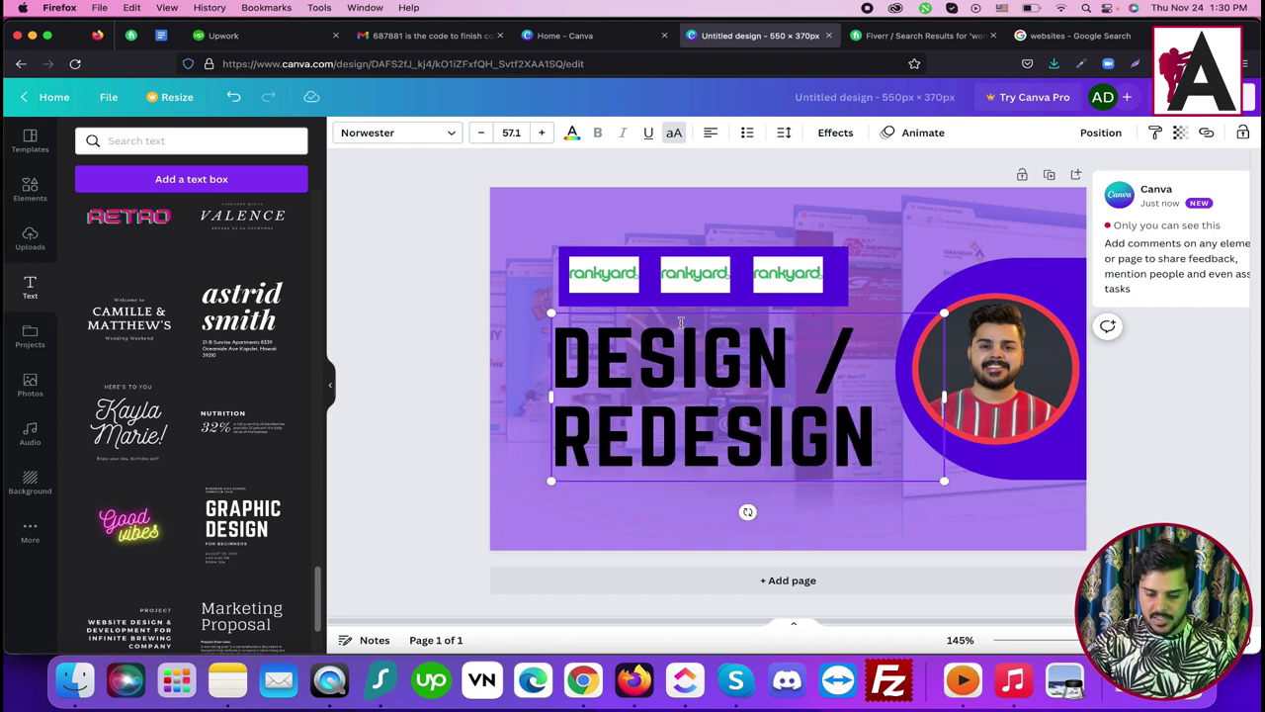
Step: Reduce the heading's font size to 26.1 and align the text with the left edge of the violet bar
{"action": "left_click", "coordinate": [492, 144]}
{"action": "left_click", "coordinate": [491, 143]}
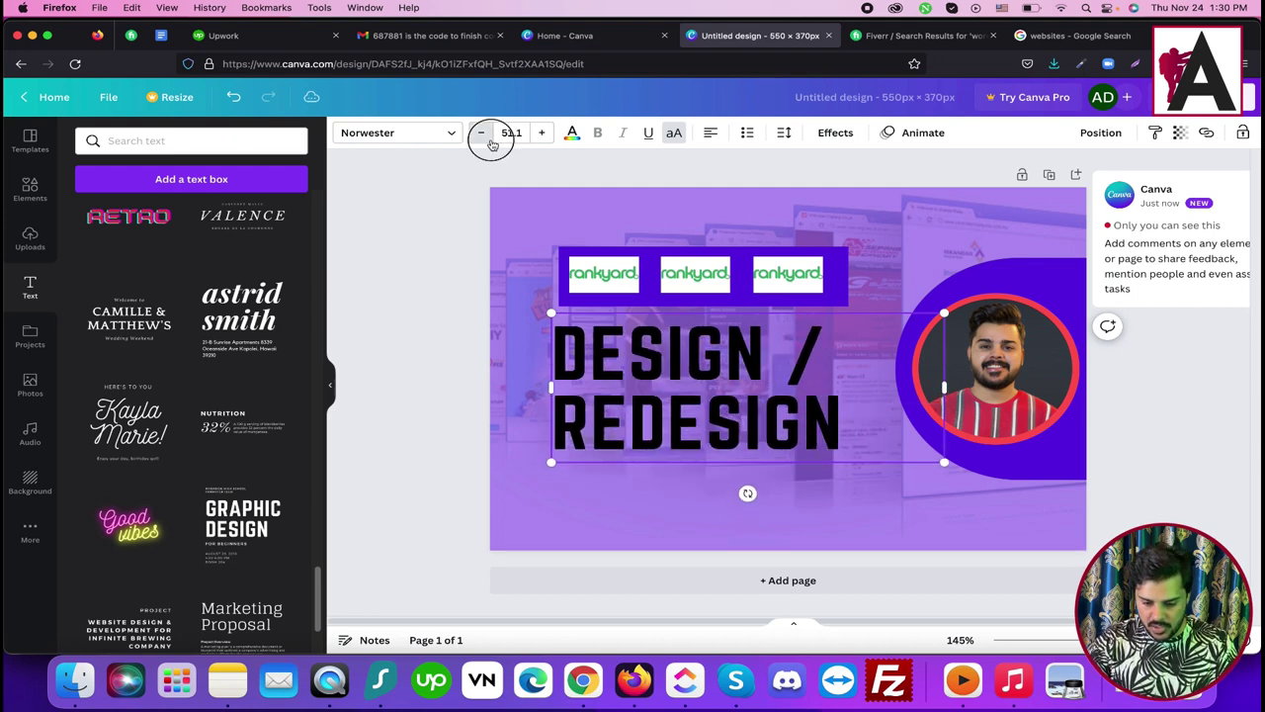
{"action": "left_click", "coordinate": [491, 144]}
{"action": "left_click", "coordinate": [491, 143]}
{"action": "left_click", "coordinate": [491, 144]}
{"action": "left_click", "coordinate": [491, 143]}
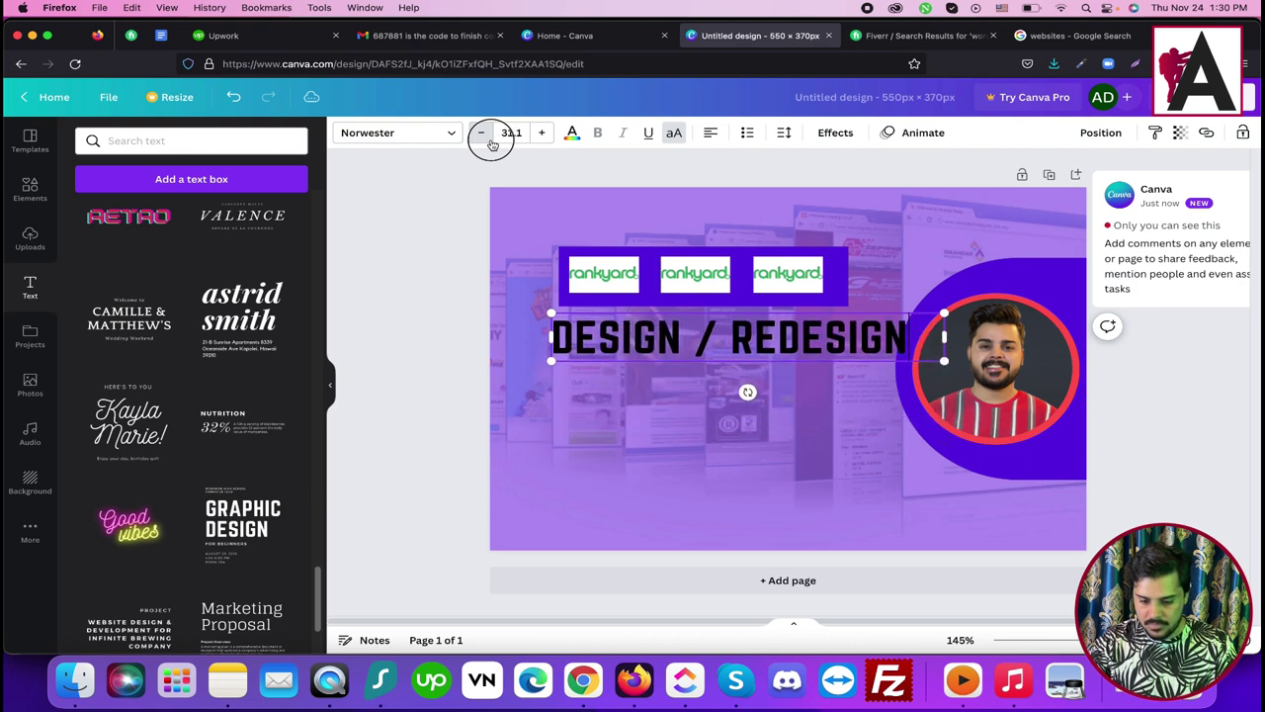
{"action": "left_click", "coordinate": [491, 143]}
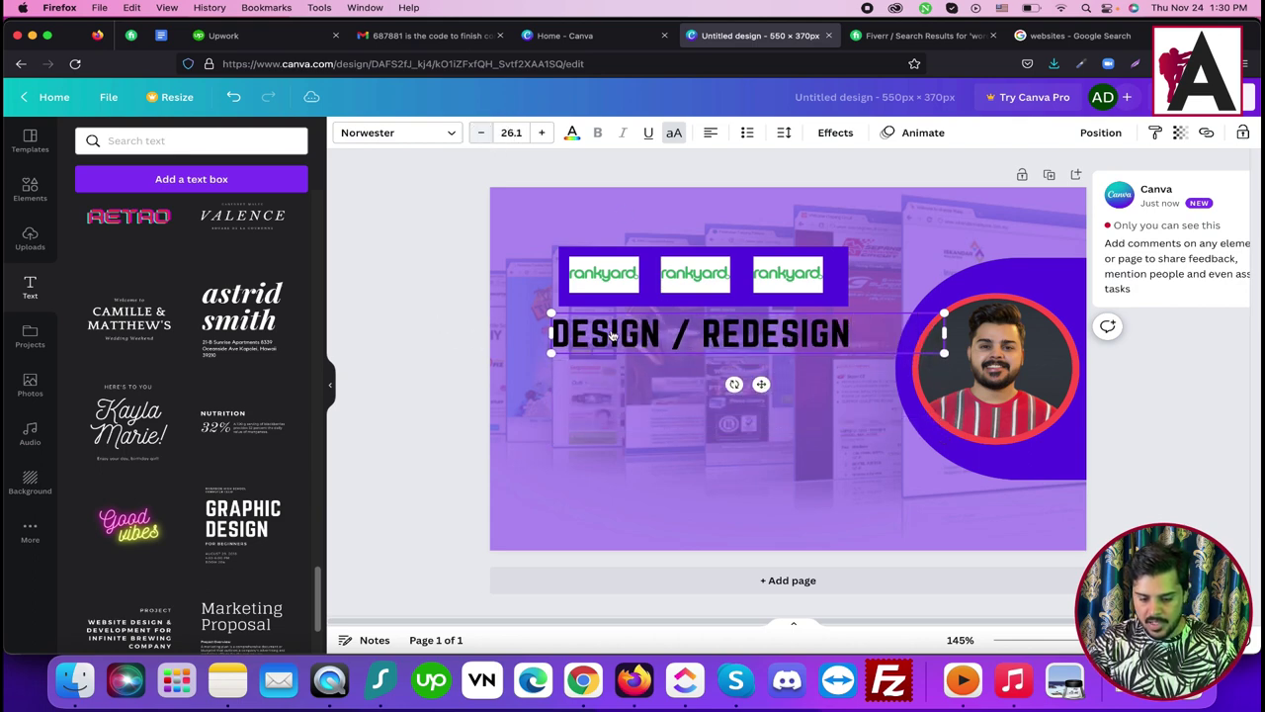
{"action": "left_click", "coordinate": [664, 368]}
{"action": "left_click_drag", "start_coordinate": [675, 343], "coordinate": [683, 343]}
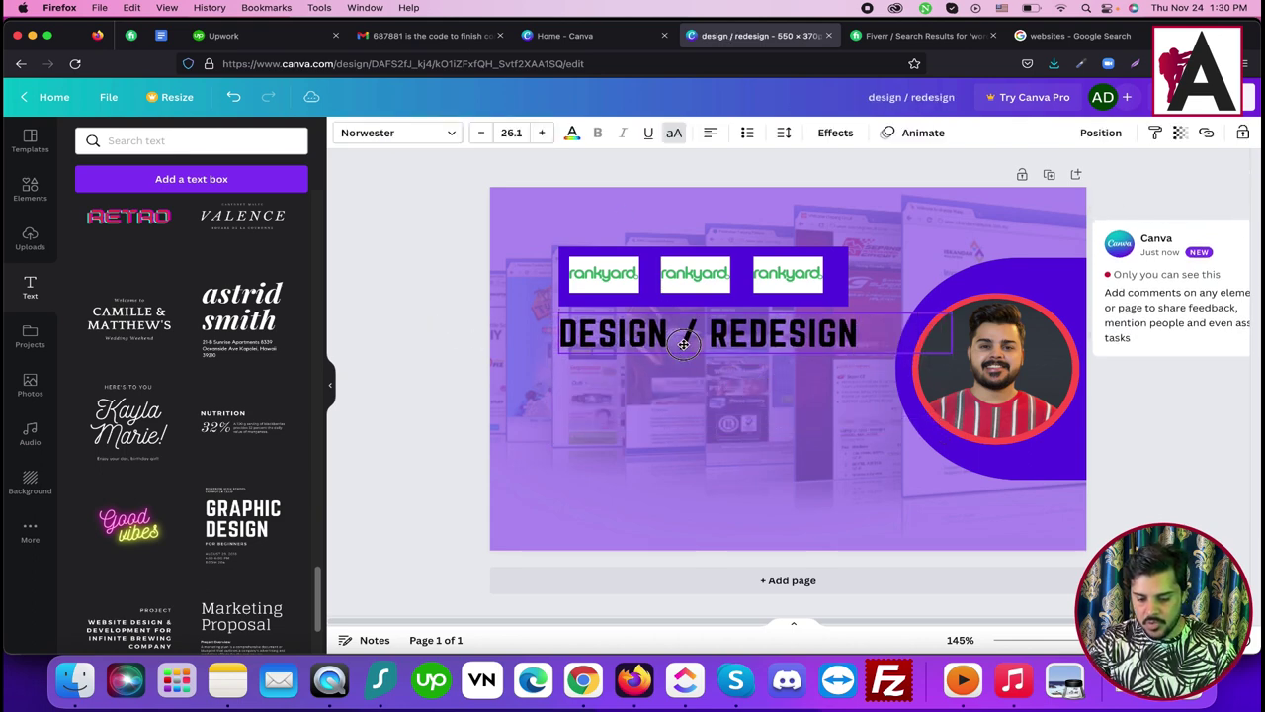
Step: Set the text color of the "DESIGN / REDESIGN" heading to white
{"action": "left_click", "coordinate": [572, 132]}
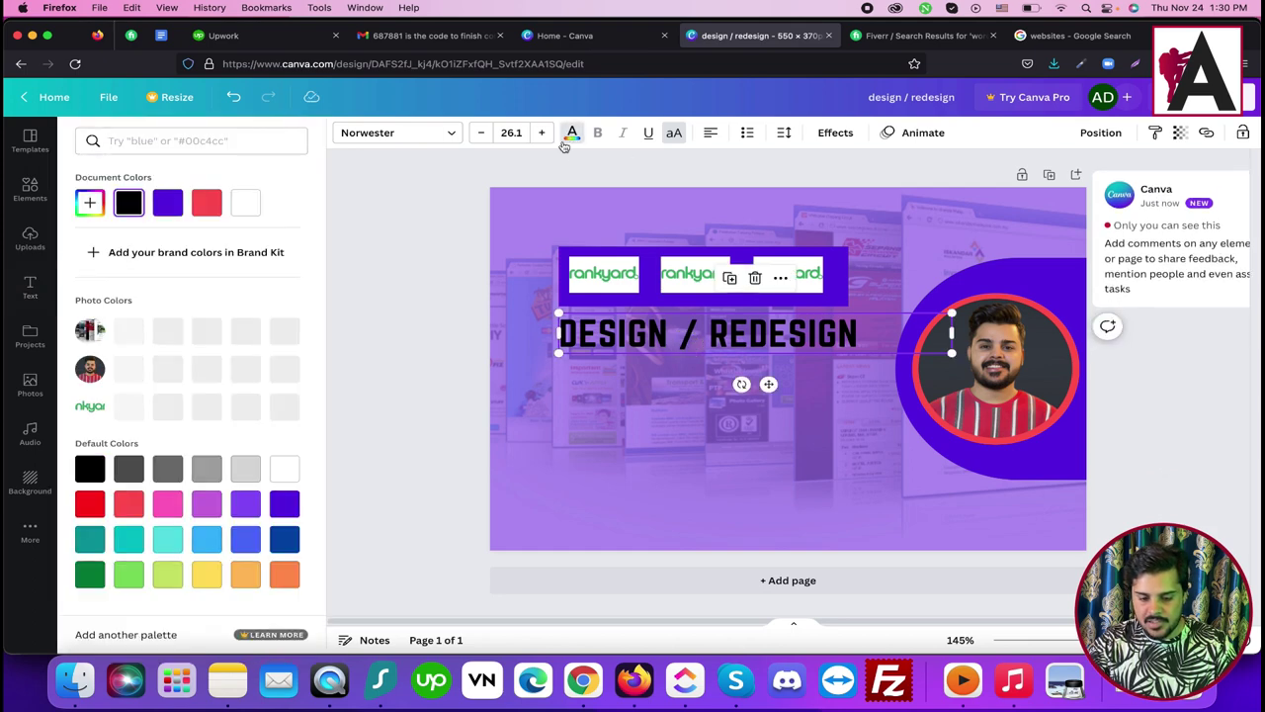
{"action": "left_click", "coordinate": [256, 205]}
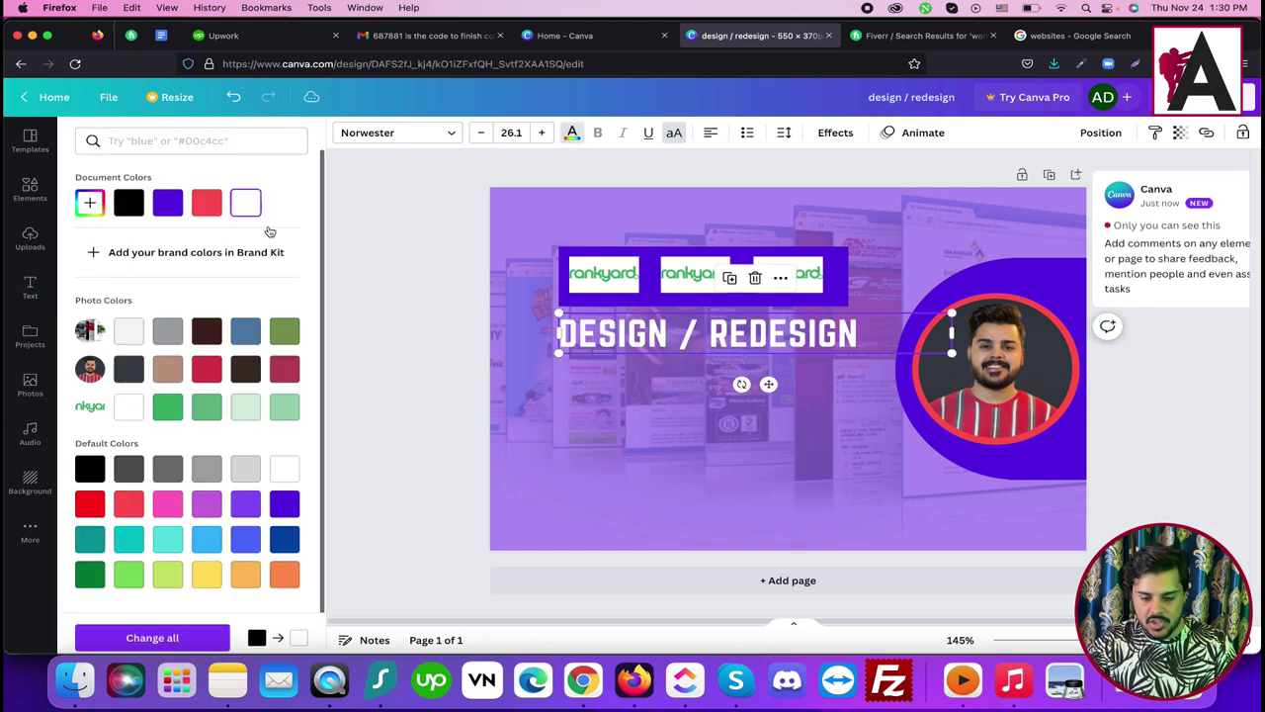
{"action": "left_click", "coordinate": [627, 397]}
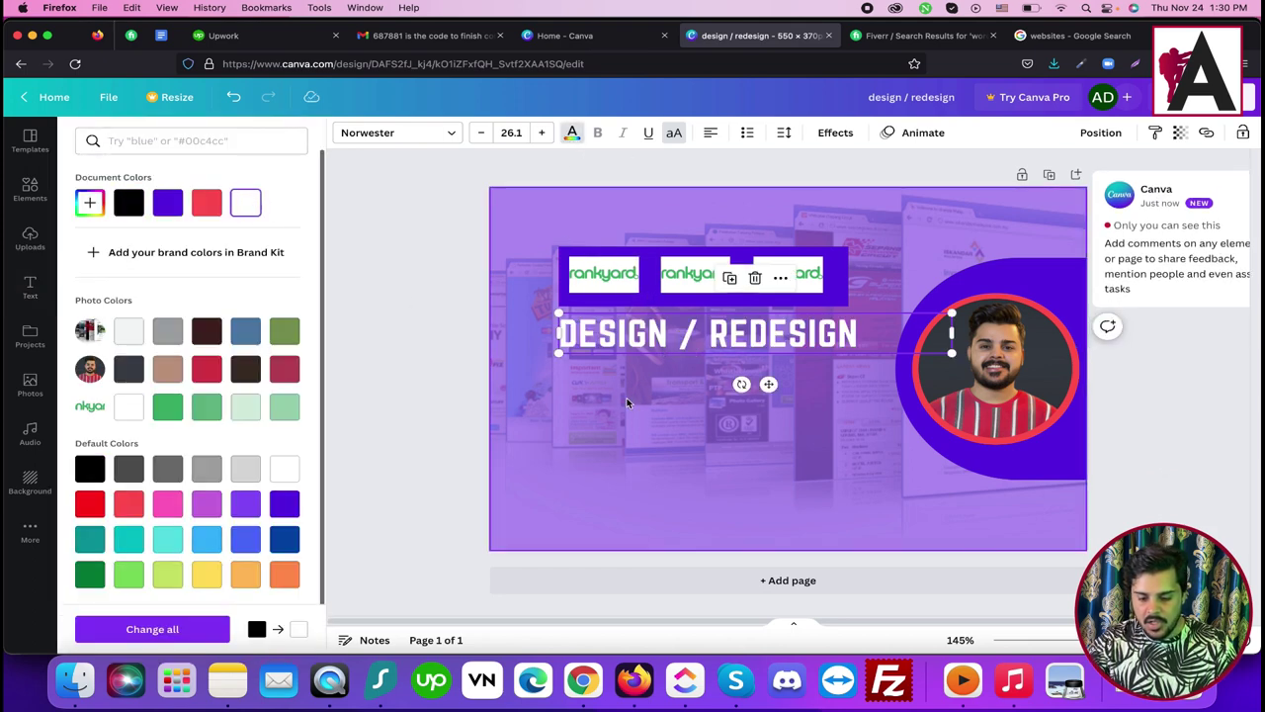
Step: Check the reference gig thumbnail, add a square shape, and place it directly below the heading, aligned with its left edge
{"action": "left_click", "coordinate": [920, 35]}
{"action": "left_click", "coordinate": [756, 36]}
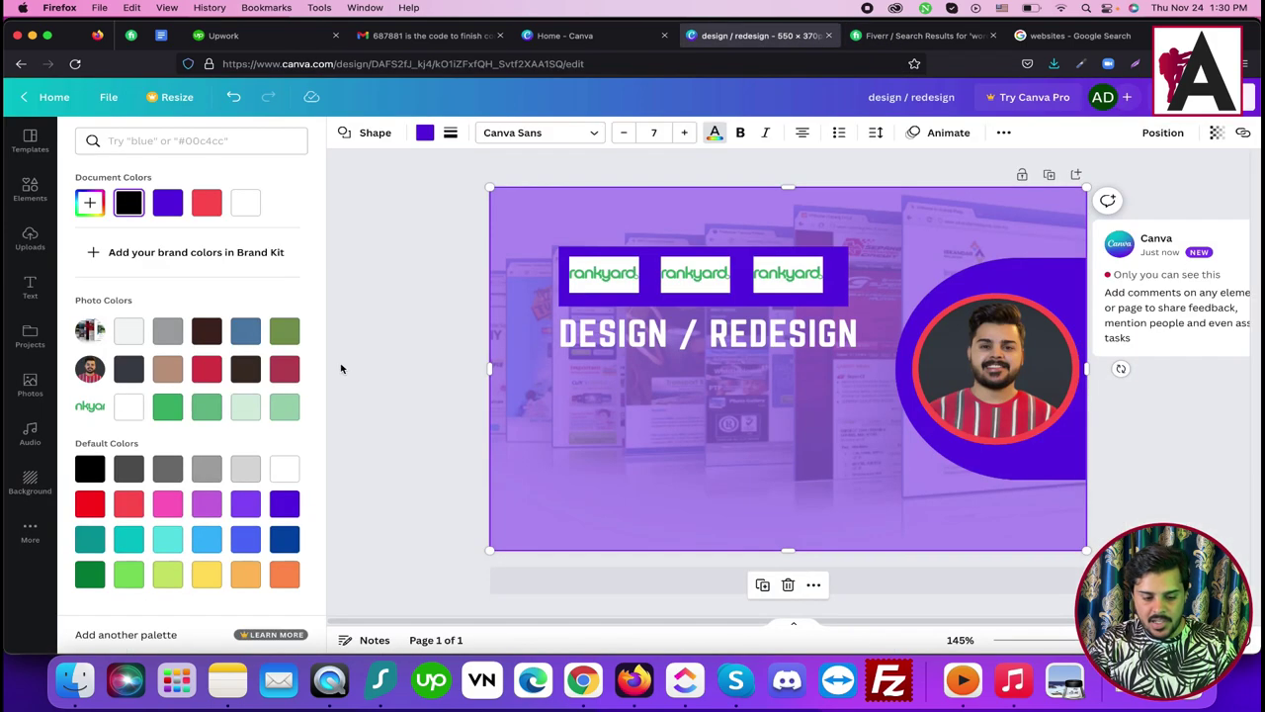
{"action": "left_click", "coordinate": [23, 200]}
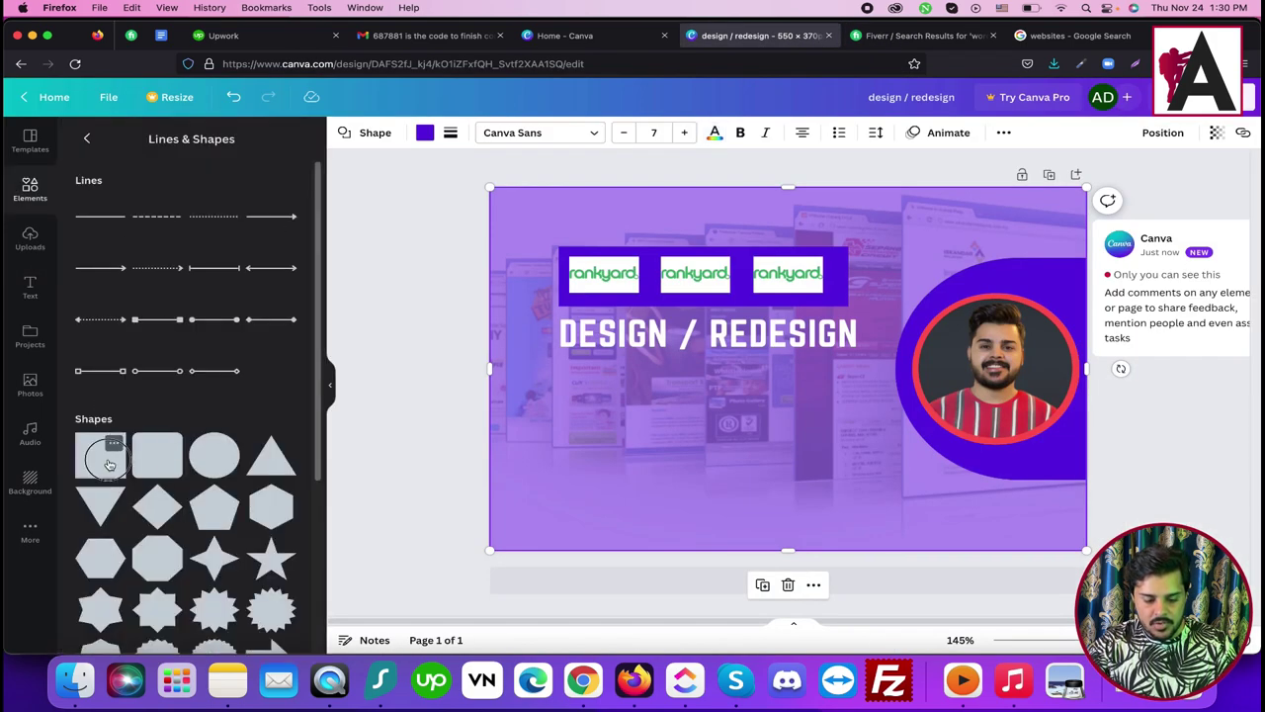
{"action": "left_click", "coordinate": [109, 465]}
{"action": "left_click", "coordinate": [385, 429]}
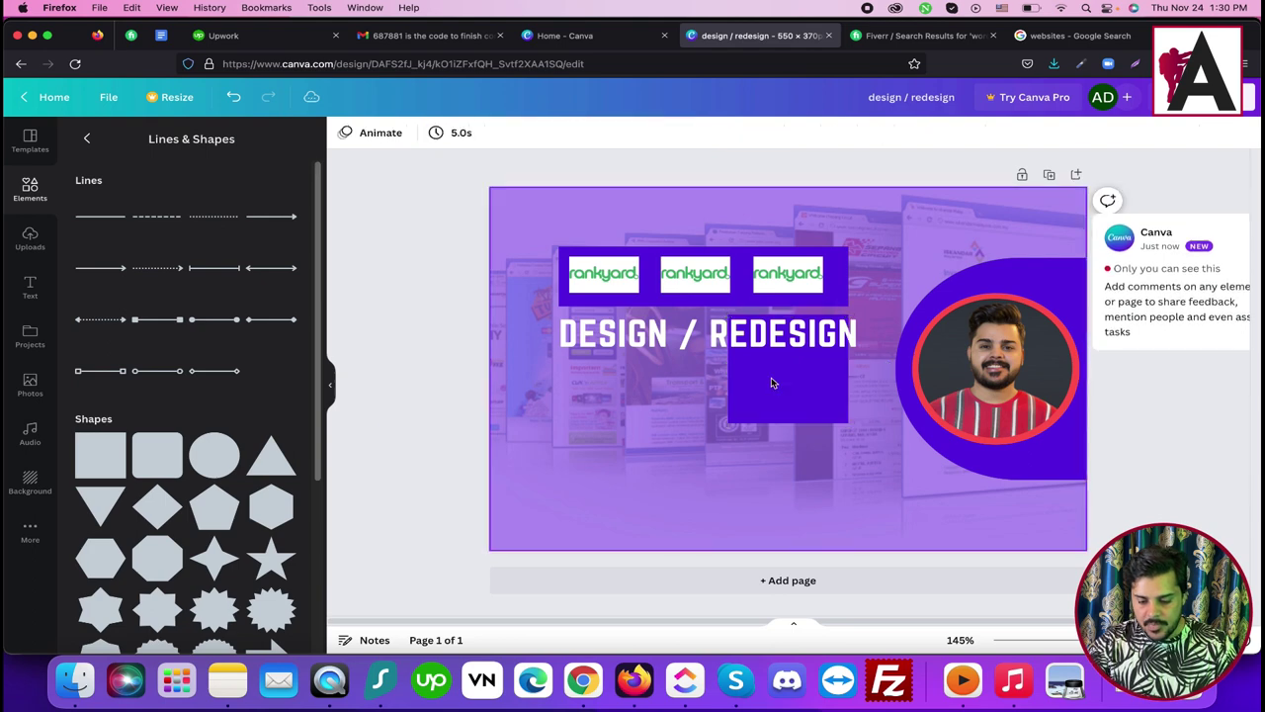
{"action": "left_click_drag", "start_coordinate": [758, 356], "coordinate": [588, 403]}
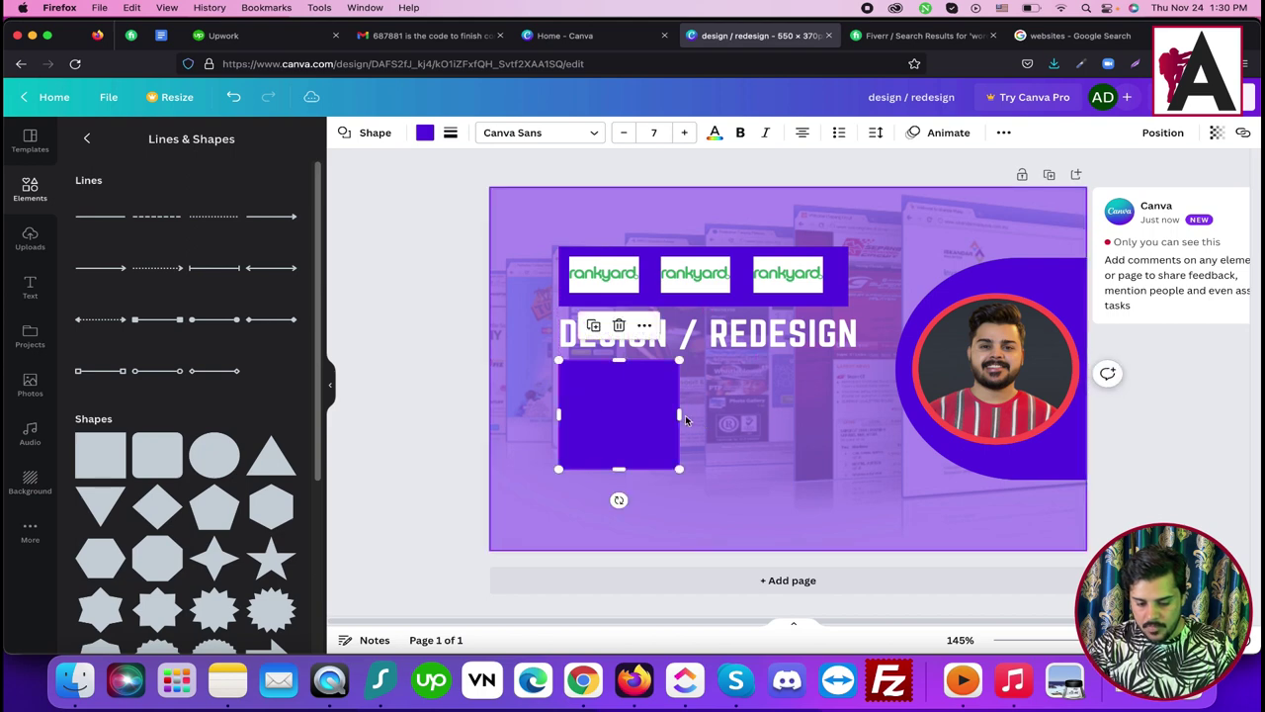
Step: Resize the square into a thin horizontal band running from beyond the canvas's left edge to across the portrait
{"action": "left_click_drag", "start_coordinate": [685, 414], "coordinate": [896, 400]}
{"action": "left_click_drag", "start_coordinate": [727, 465], "coordinate": [727, 411]}
{"action": "left_click_drag", "start_coordinate": [560, 391], "coordinate": [412, 384]}
{"action": "left_click_drag", "start_coordinate": [892, 383], "coordinate": [1015, 385]}
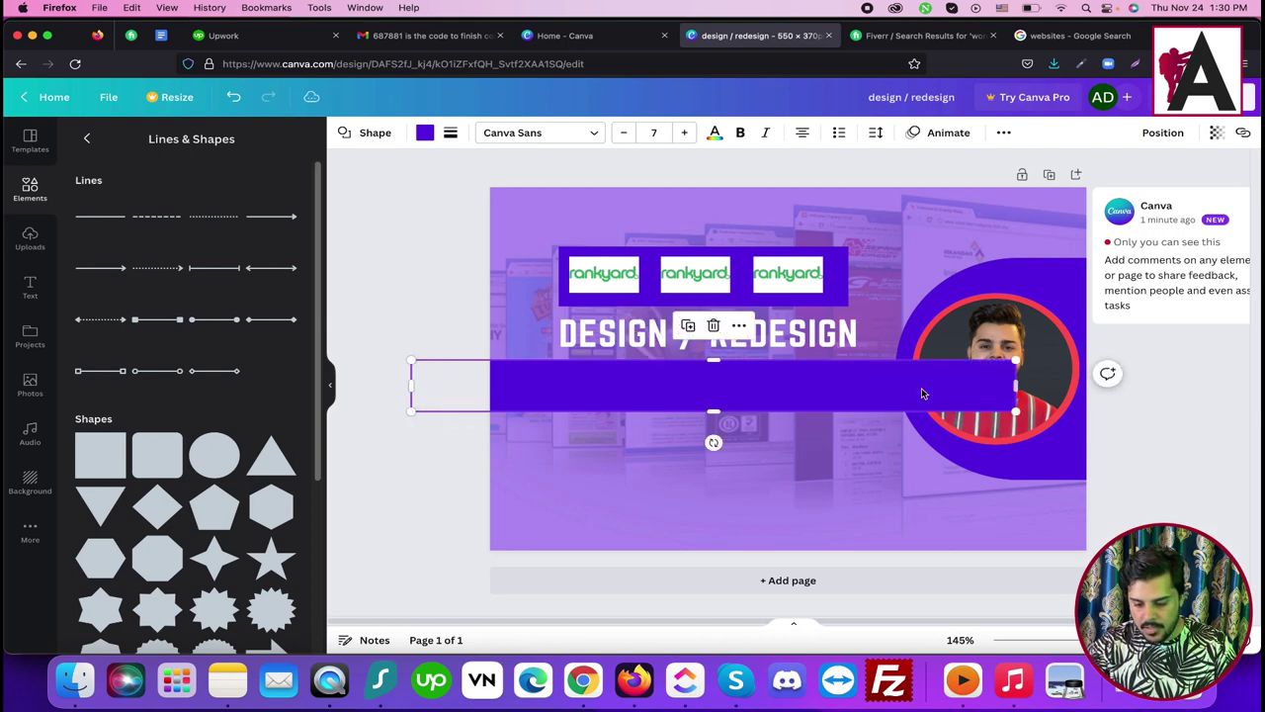
Step: Send the violet band to the back, and send the full-page purple overlay behind it so the portrait covers the band's end
{"action": "right_click", "coordinate": [861, 387]}
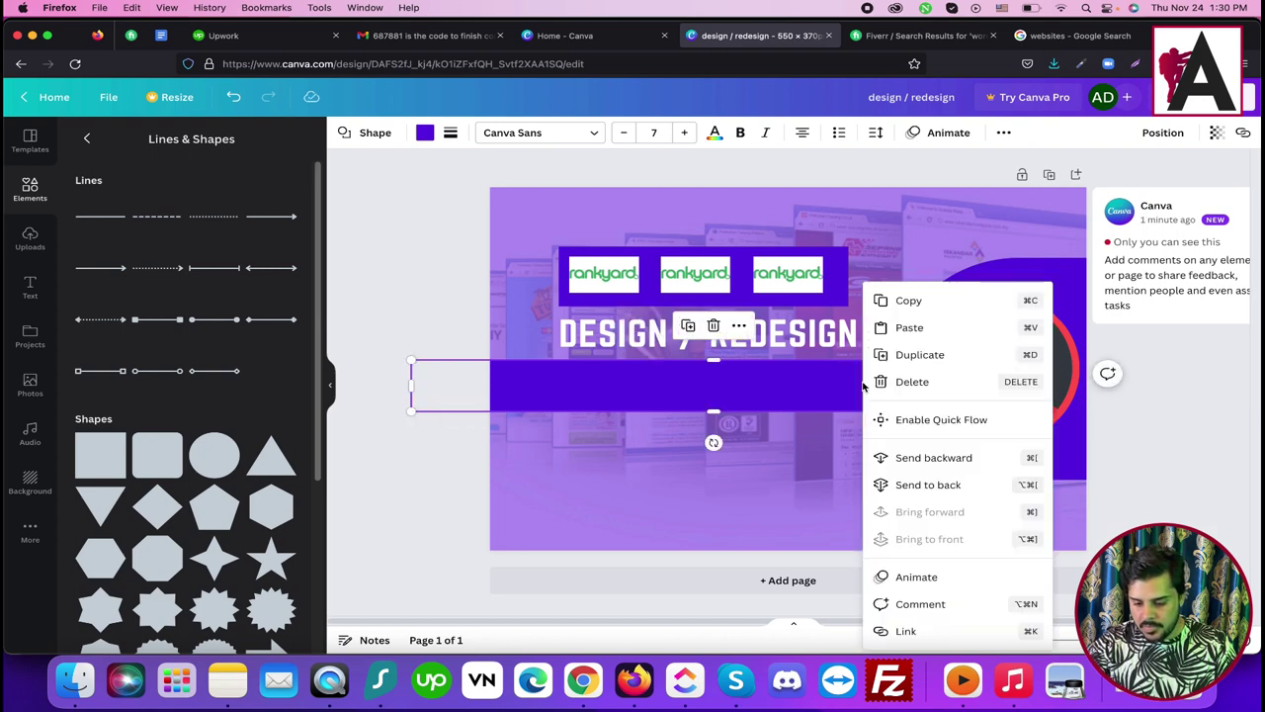
{"action": "left_click", "coordinate": [920, 486]}
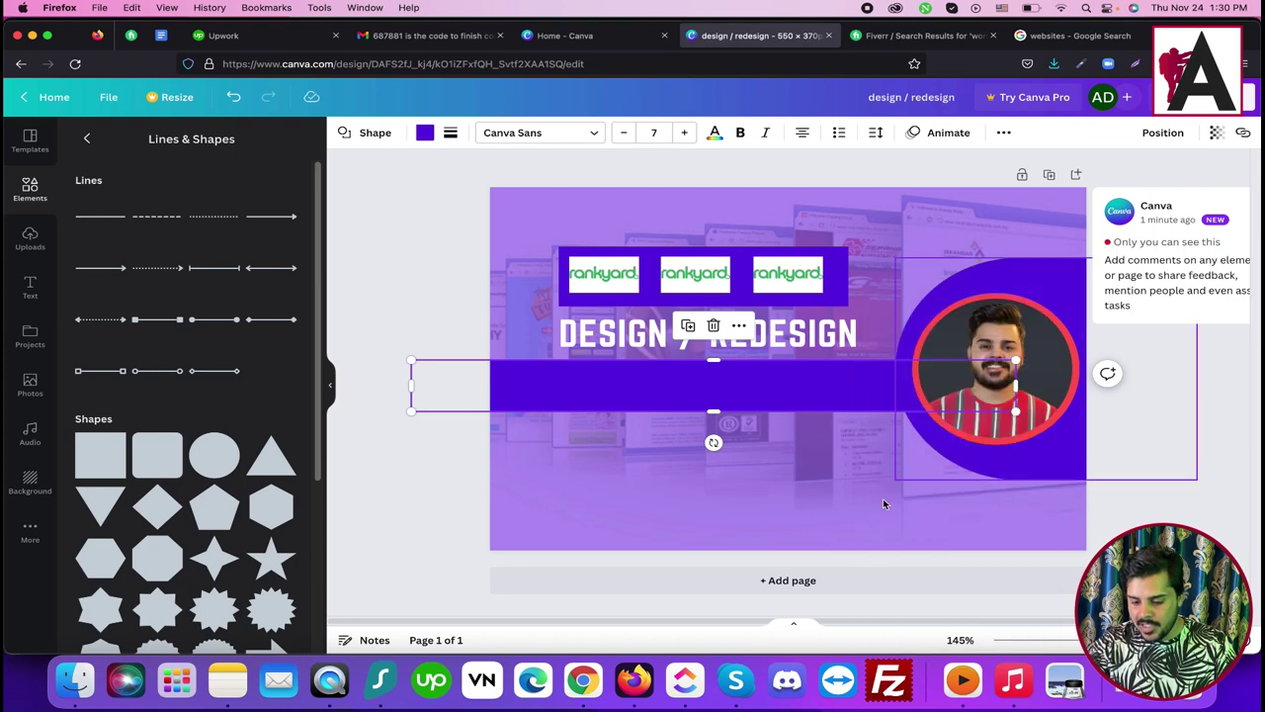
{"action": "right_click", "coordinate": [842, 386]}
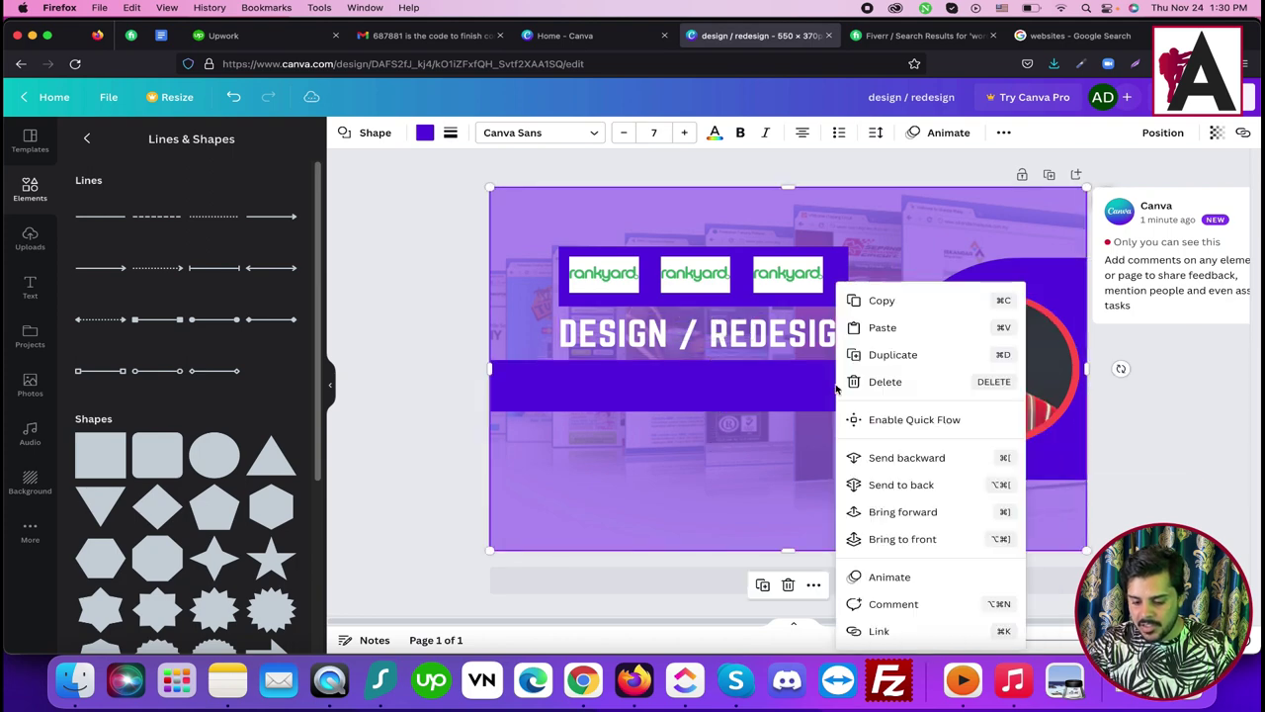
{"action": "left_click", "coordinate": [906, 485]}
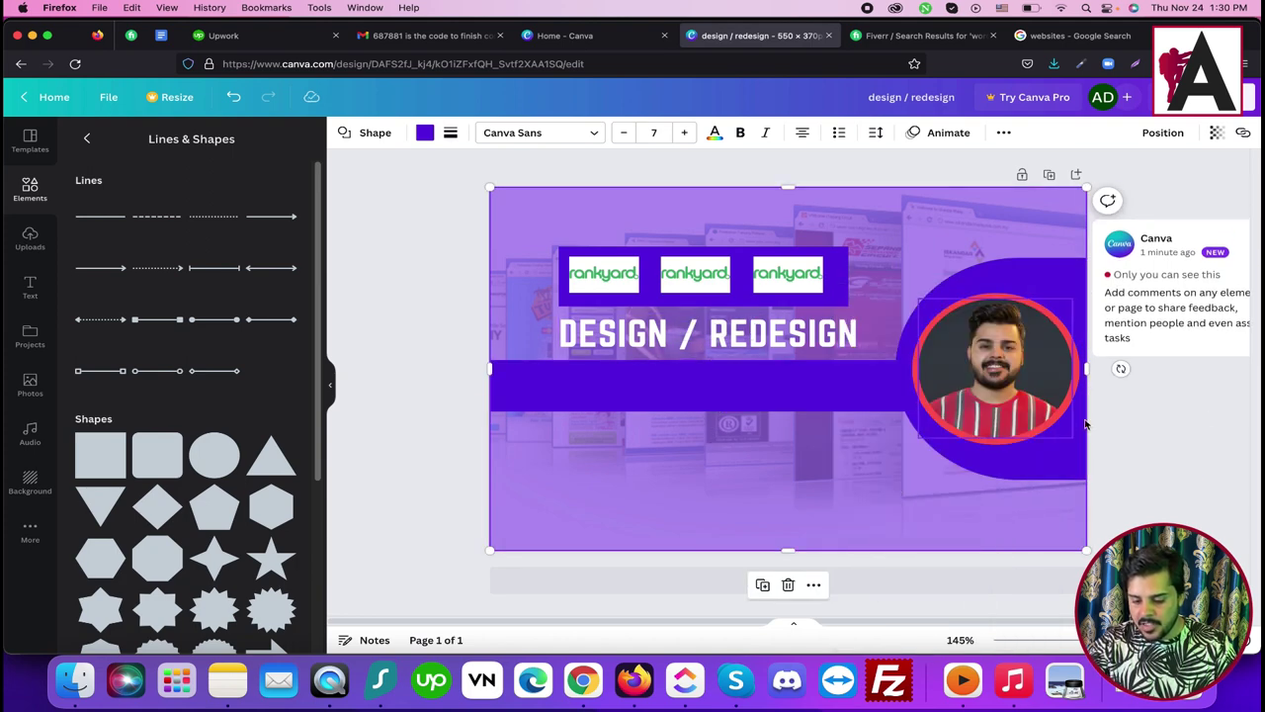
{"action": "left_click", "coordinate": [1224, 450]}
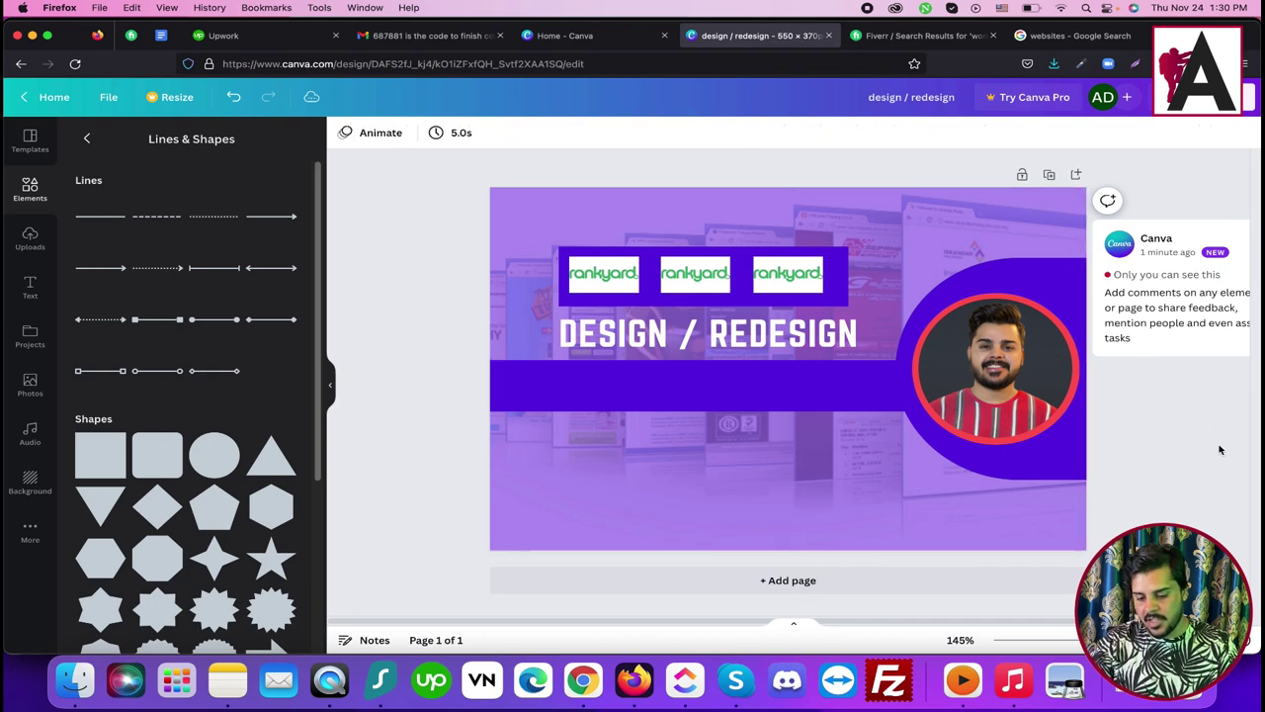
Step: Duplicate the "DESIGN / REDESIGN" heading and move the copy onto the violet band
{"action": "left_click", "coordinate": [719, 341]}
{"action": "key", "text": "super+d"}
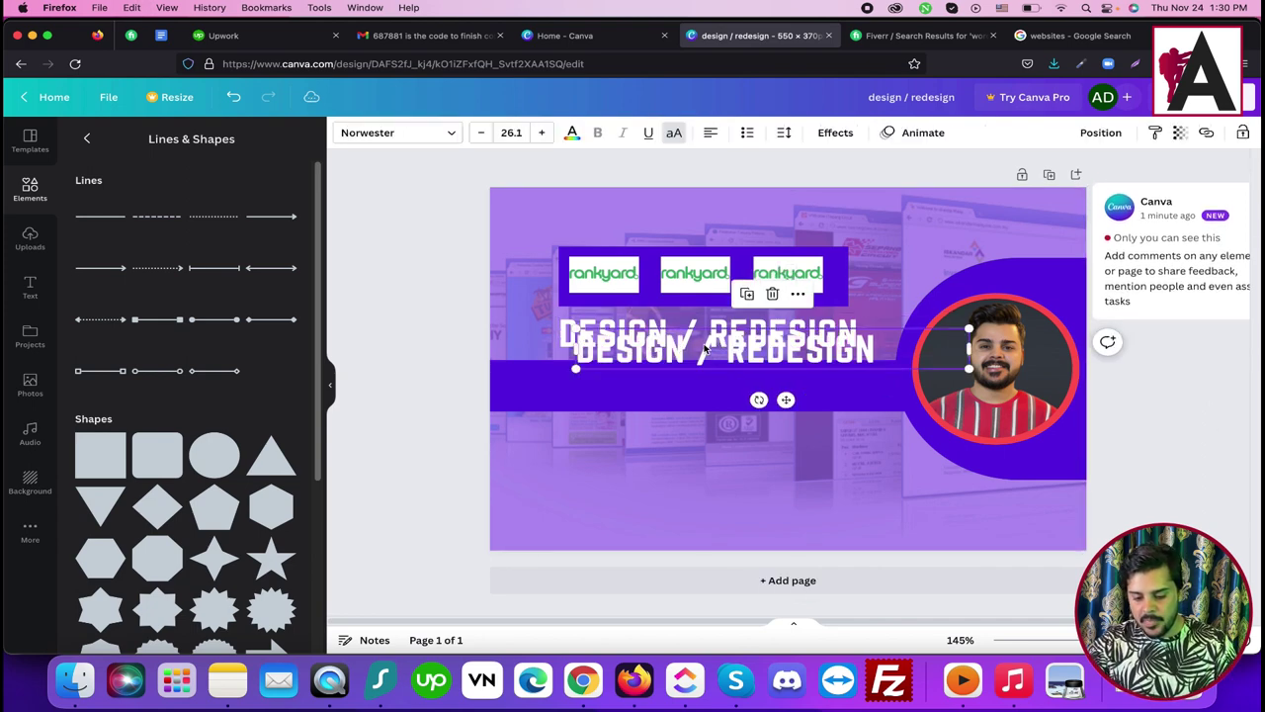
{"action": "left_click_drag", "start_coordinate": [720, 341], "coordinate": [687, 388]}
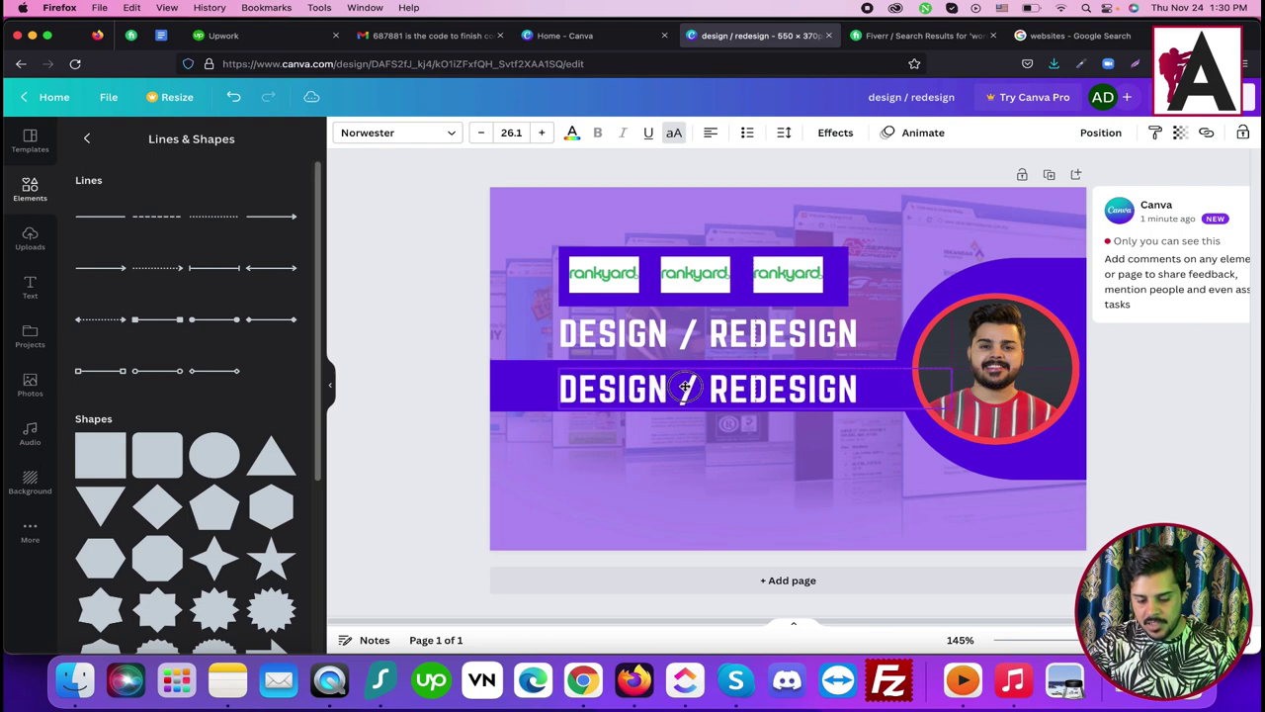
Step: Replace the copied heading's text with "WORDPRESS WEBSITE"
{"action": "double_click", "coordinate": [687, 387]}
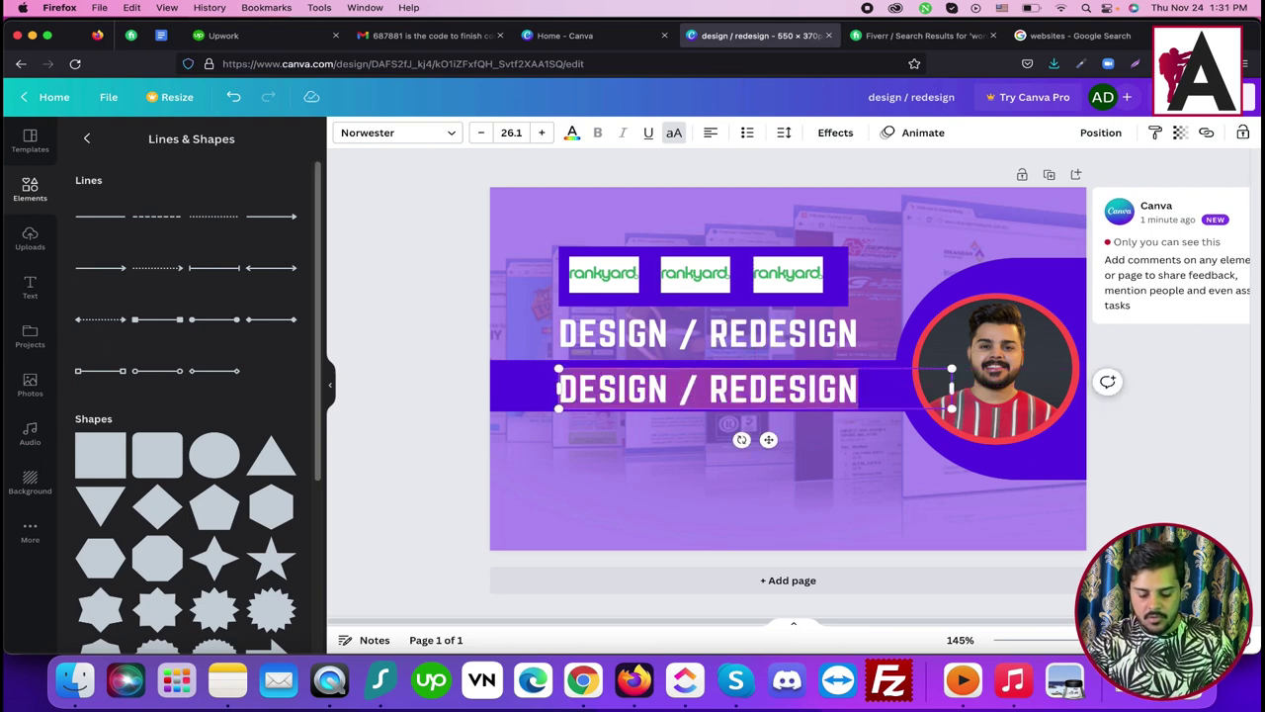
{"action": "type", "text": "WEBSIT"}
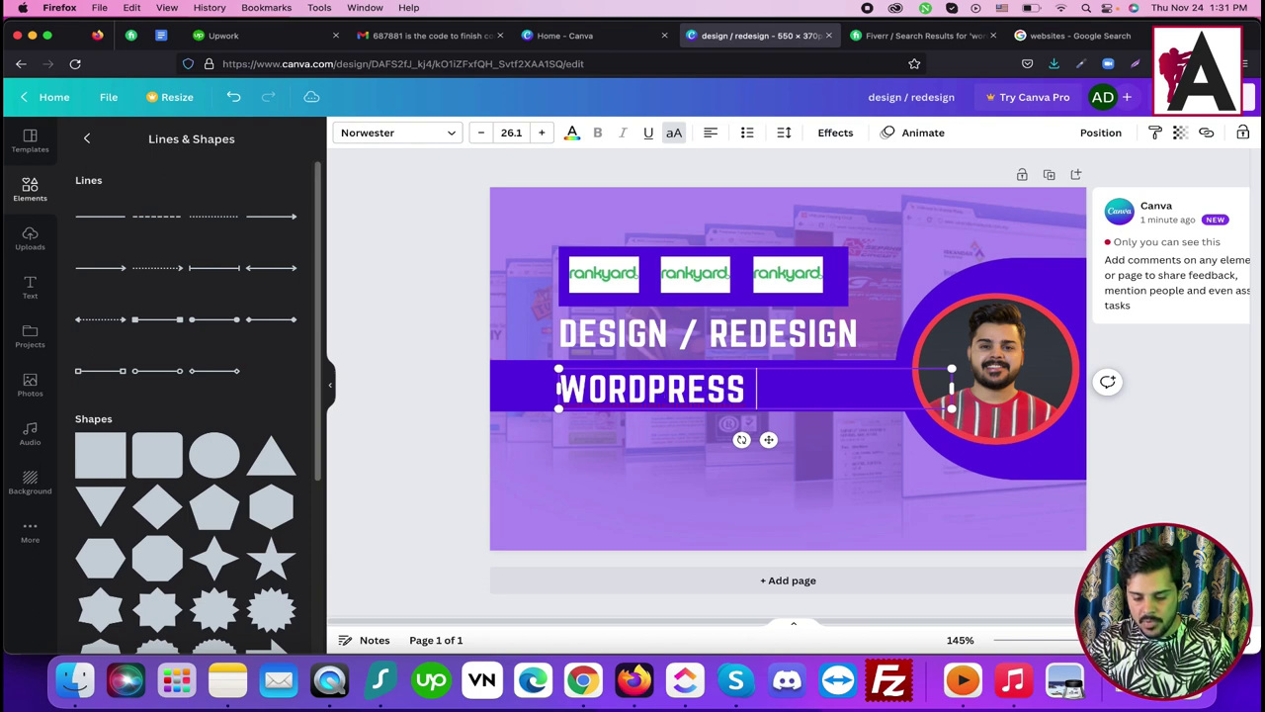
{"action": "type", "text": "ERBSITE"}
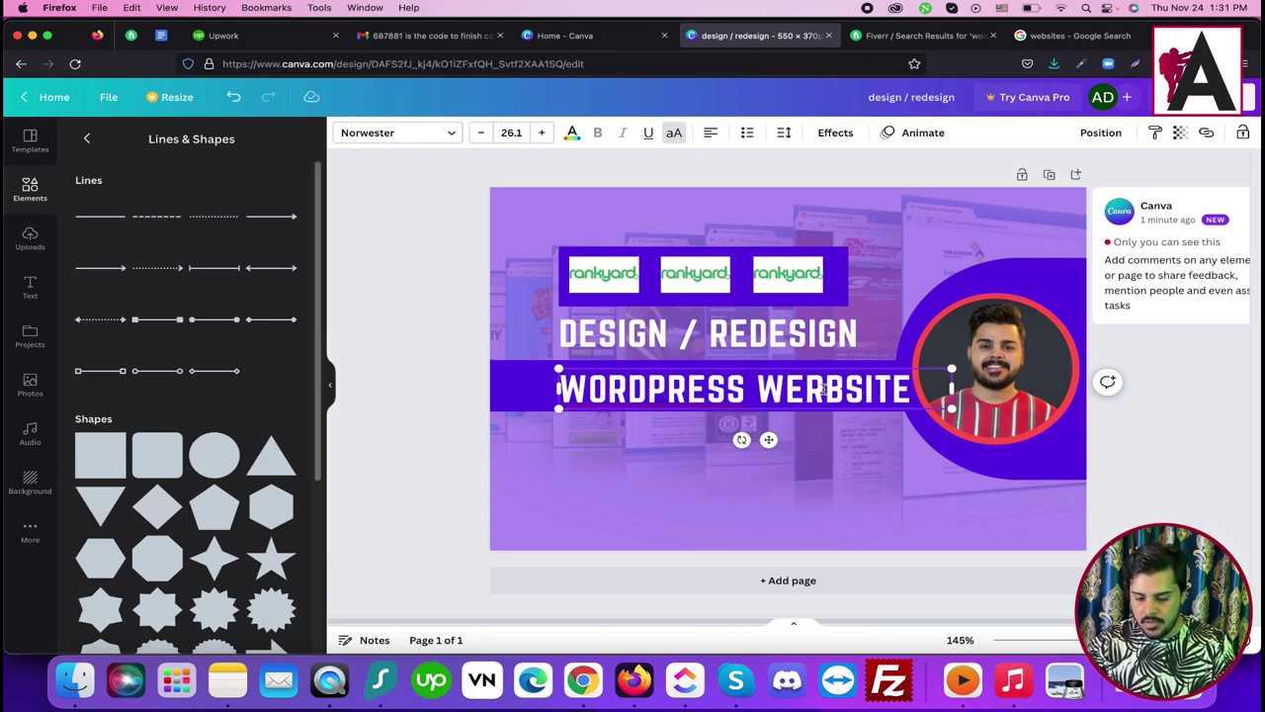
{"action": "key", "text": "BackSpace"}
{"action": "left_click", "coordinate": [1176, 397]}
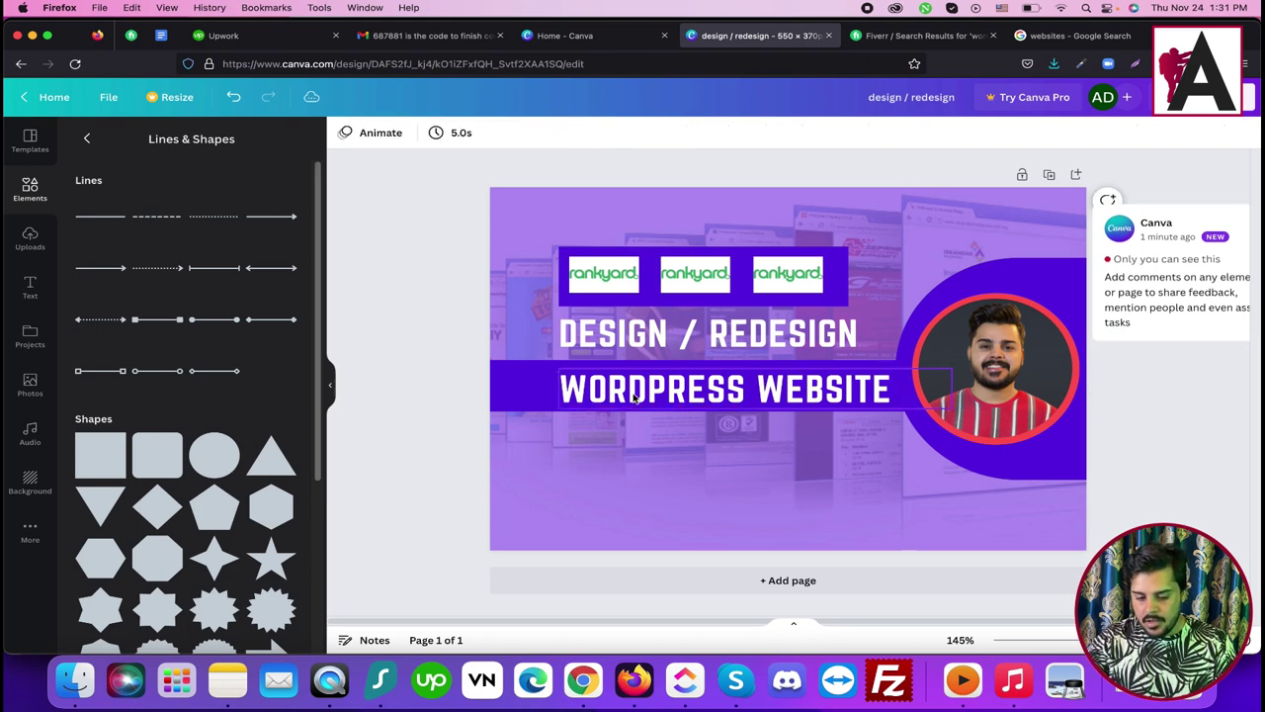
Step: Increase the "WORDPRESS WEBSITE" text's font size to 29.1 and center it within the visible part of the violet band
{"action": "left_click_drag", "start_coordinate": [690, 382], "coordinate": [667, 379]}
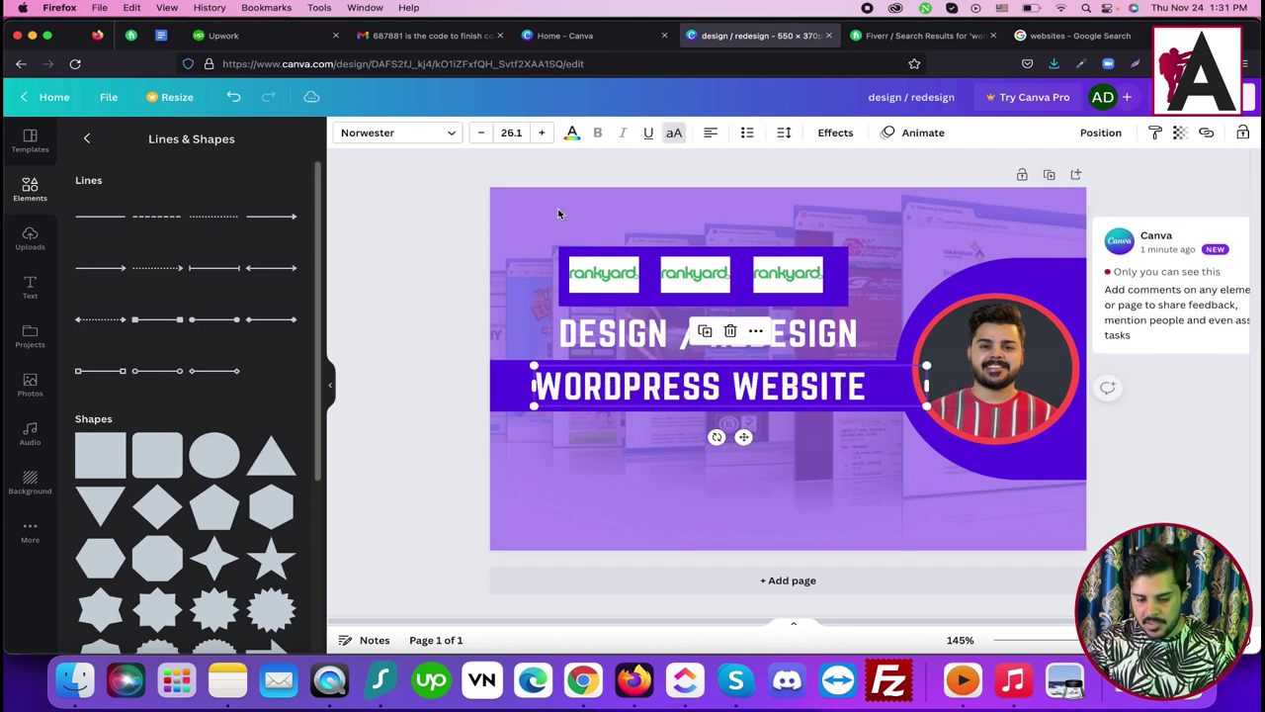
{"action": "left_click", "coordinate": [572, 132]}
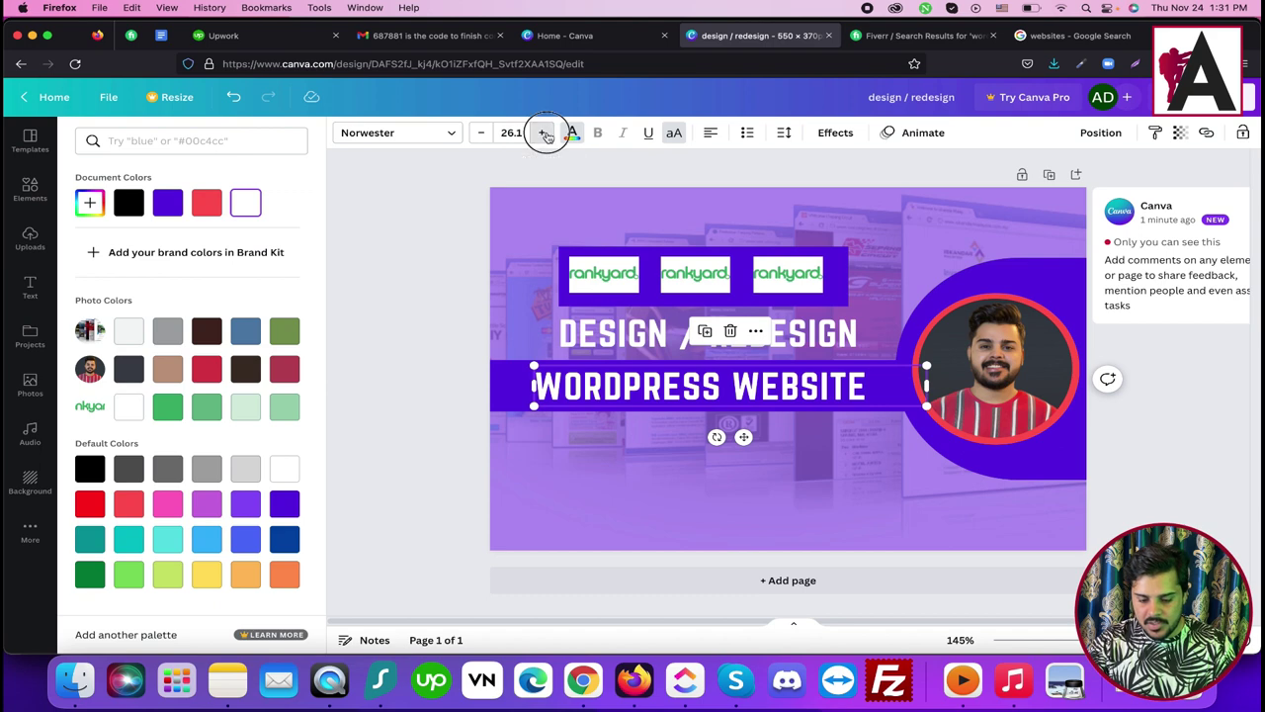
{"action": "left_click", "coordinate": [540, 132]}
{"action": "left_click", "coordinate": [541, 132]}
{"action": "left_click", "coordinate": [480, 132]}
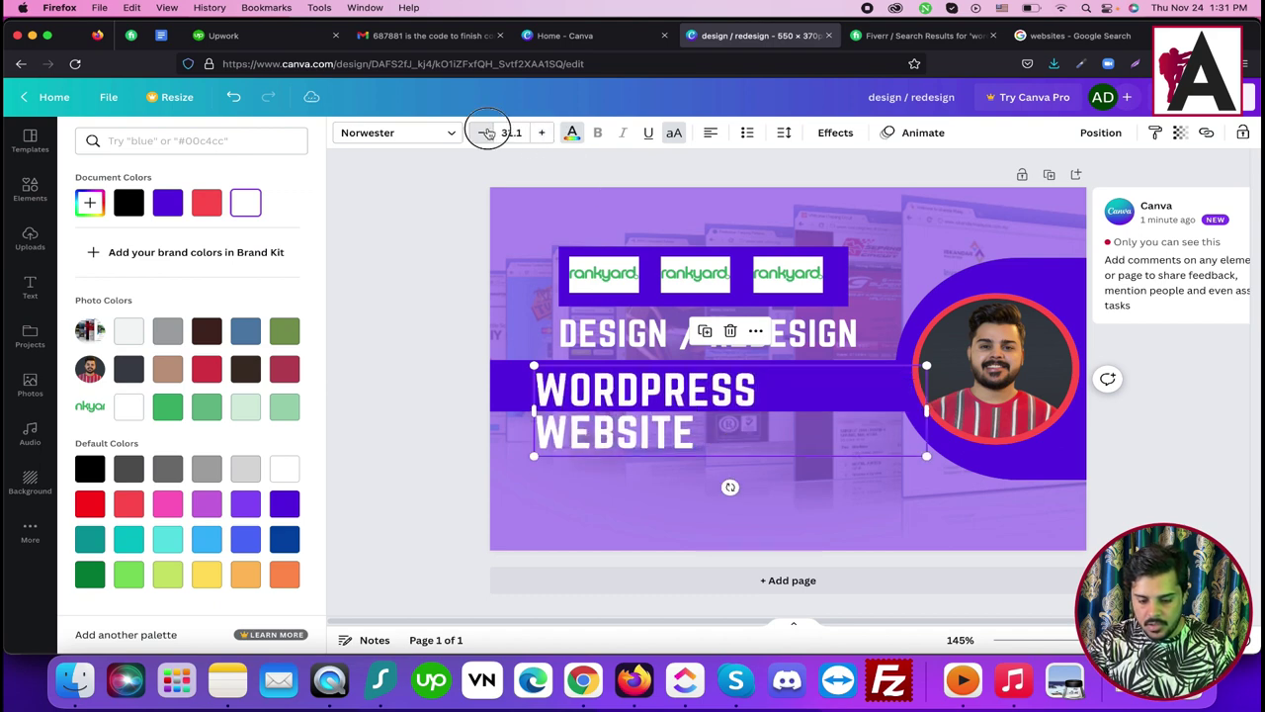
{"action": "left_click", "coordinate": [480, 132]}
{"action": "left_click", "coordinate": [481, 132]}
{"action": "left_click", "coordinate": [571, 133]}
{"action": "left_click_drag", "start_coordinate": [745, 383], "coordinate": [731, 381]}
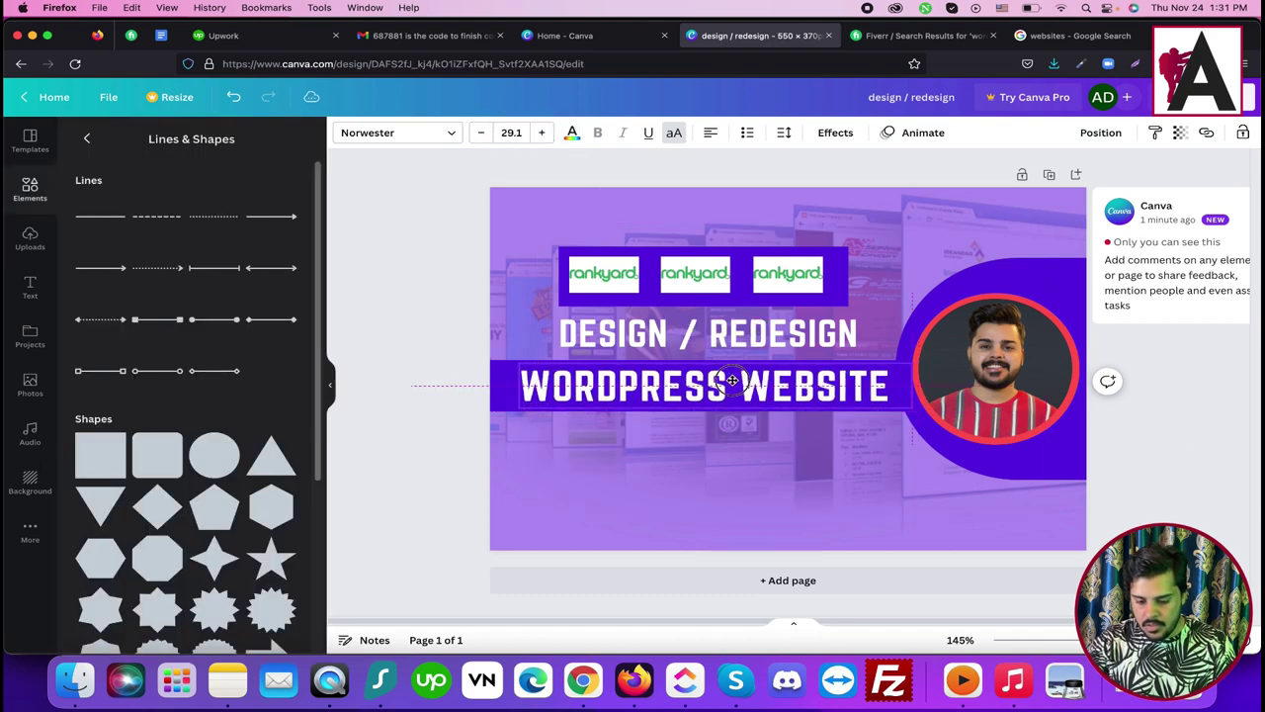
{"action": "left_click", "coordinate": [835, 168]}
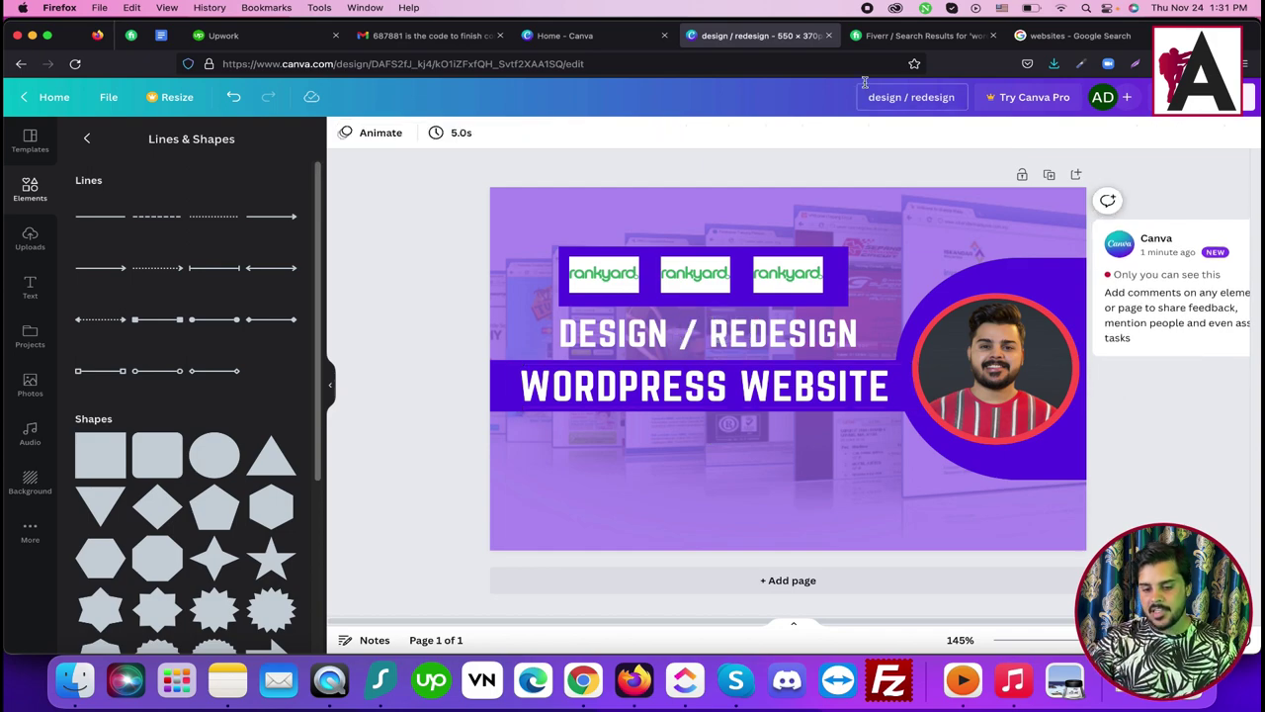
{"action": "left_click", "coordinate": [898, 37]}
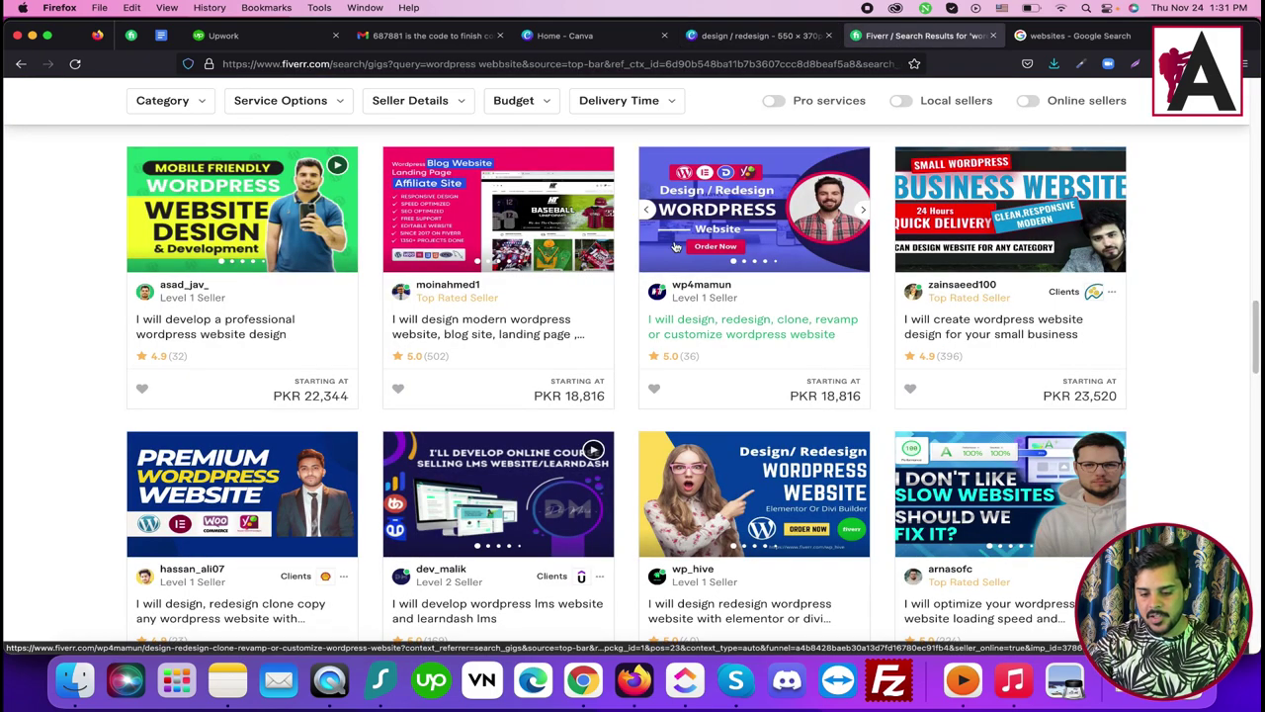
{"action": "left_click", "coordinate": [756, 36]}
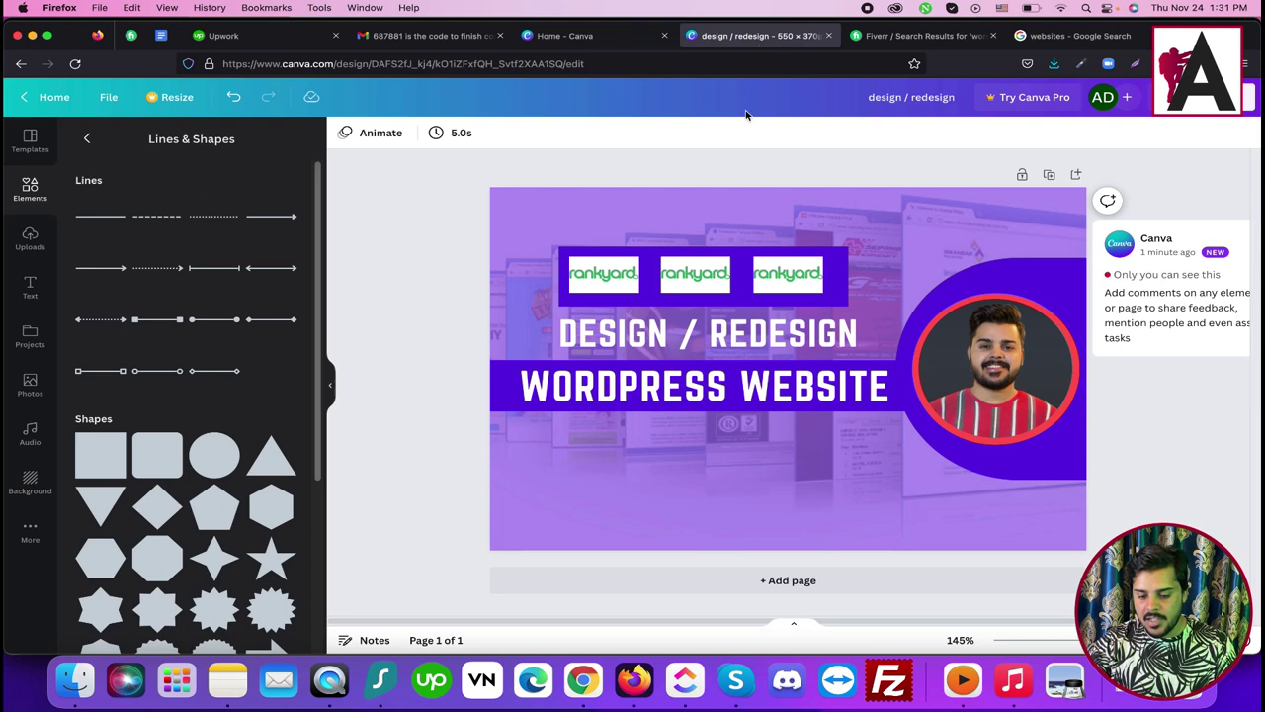
{"action": "left_click", "coordinate": [924, 35]}
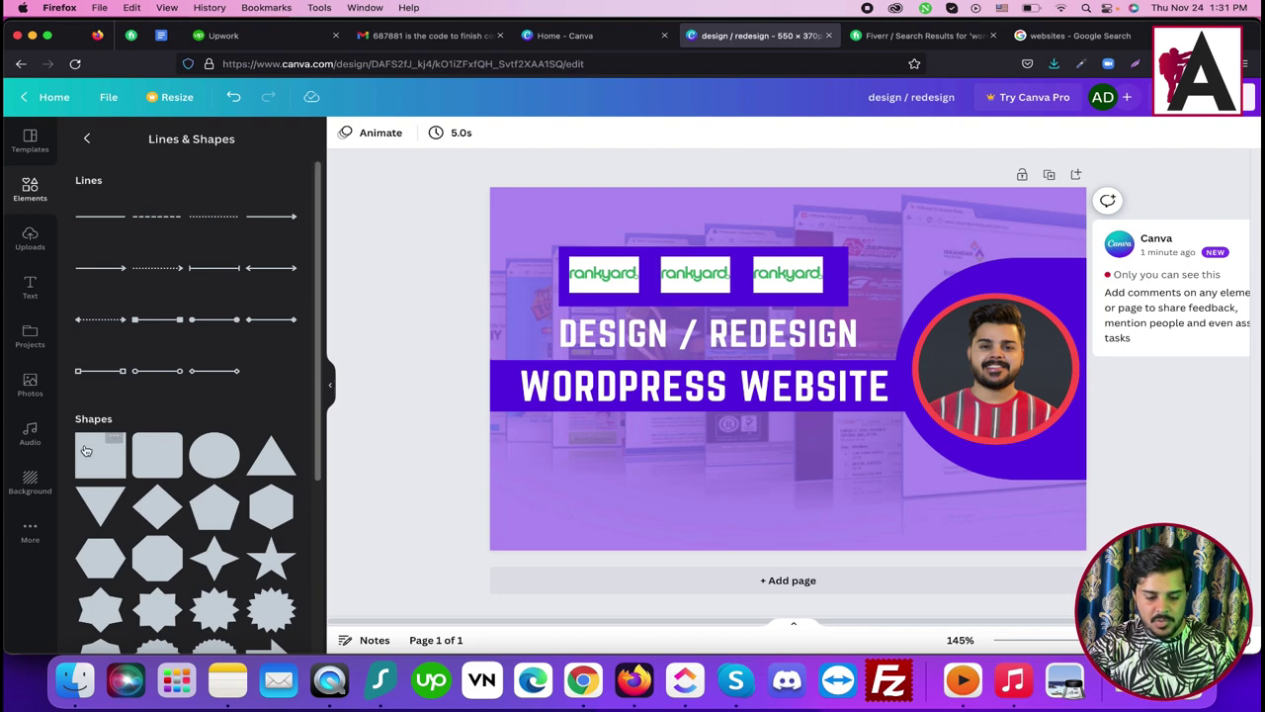
{"action": "left_click", "coordinate": [85, 450]}
{"action": "left_click", "coordinate": [1143, 457]}
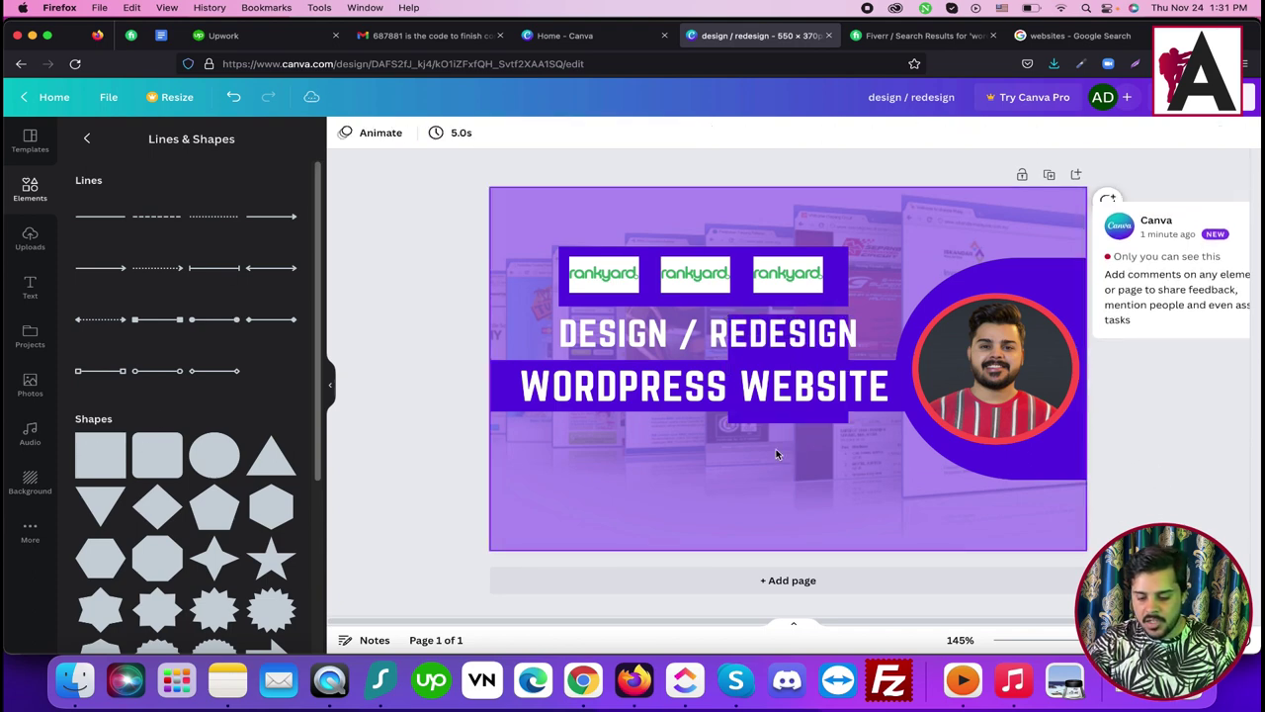
{"action": "left_click_drag", "start_coordinate": [791, 395], "coordinate": [678, 511]}
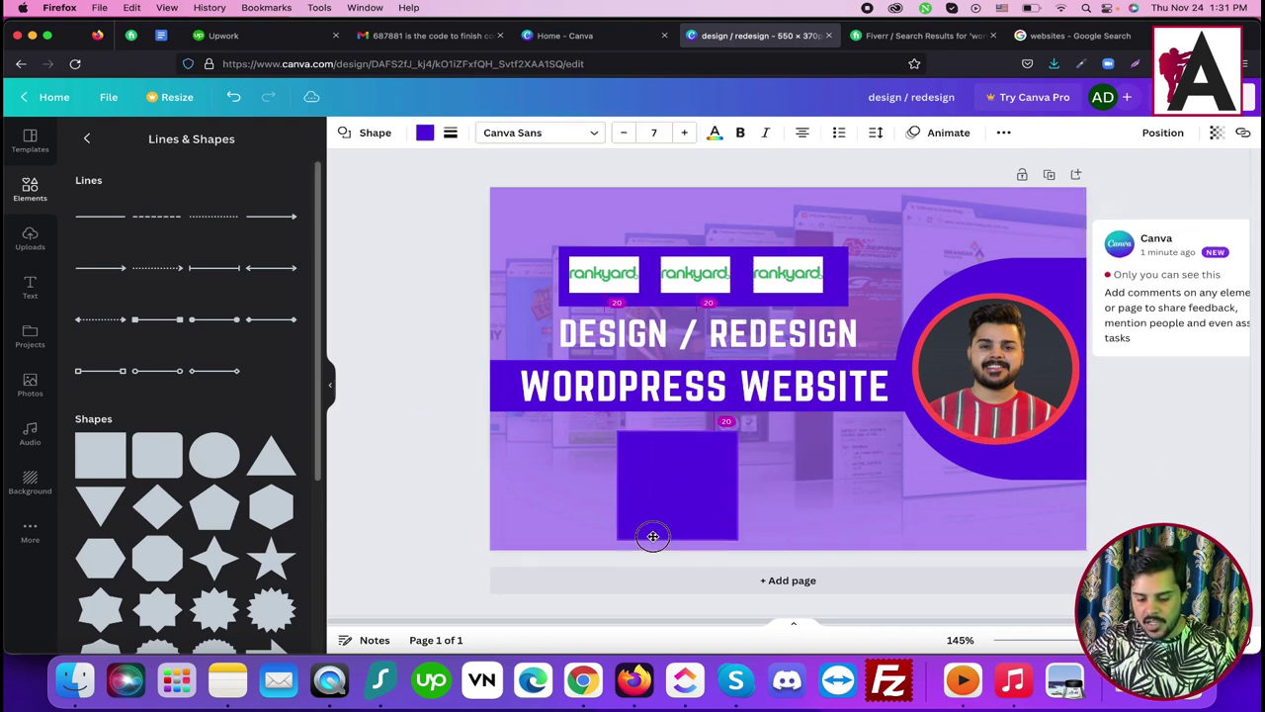
{"action": "left_click_drag", "start_coordinate": [678, 434], "coordinate": [677, 496]}
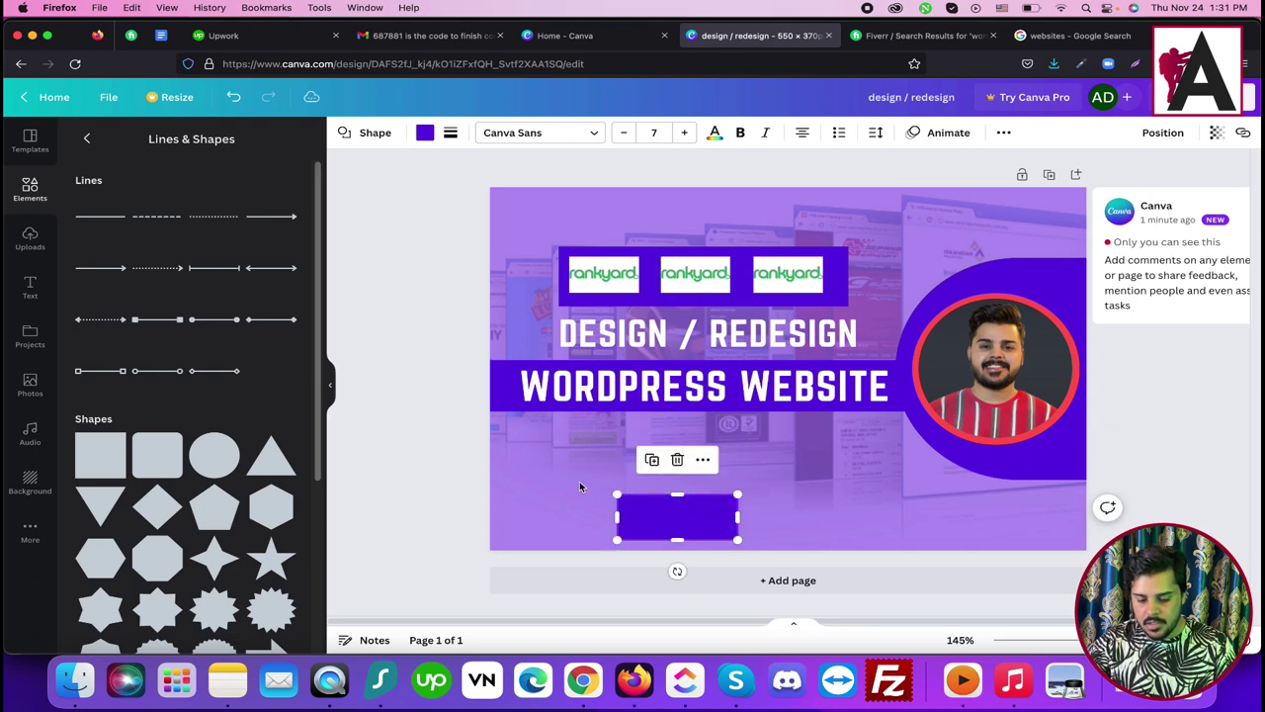
{"action": "left_click_drag", "start_coordinate": [677, 570], "coordinate": [668, 520]}
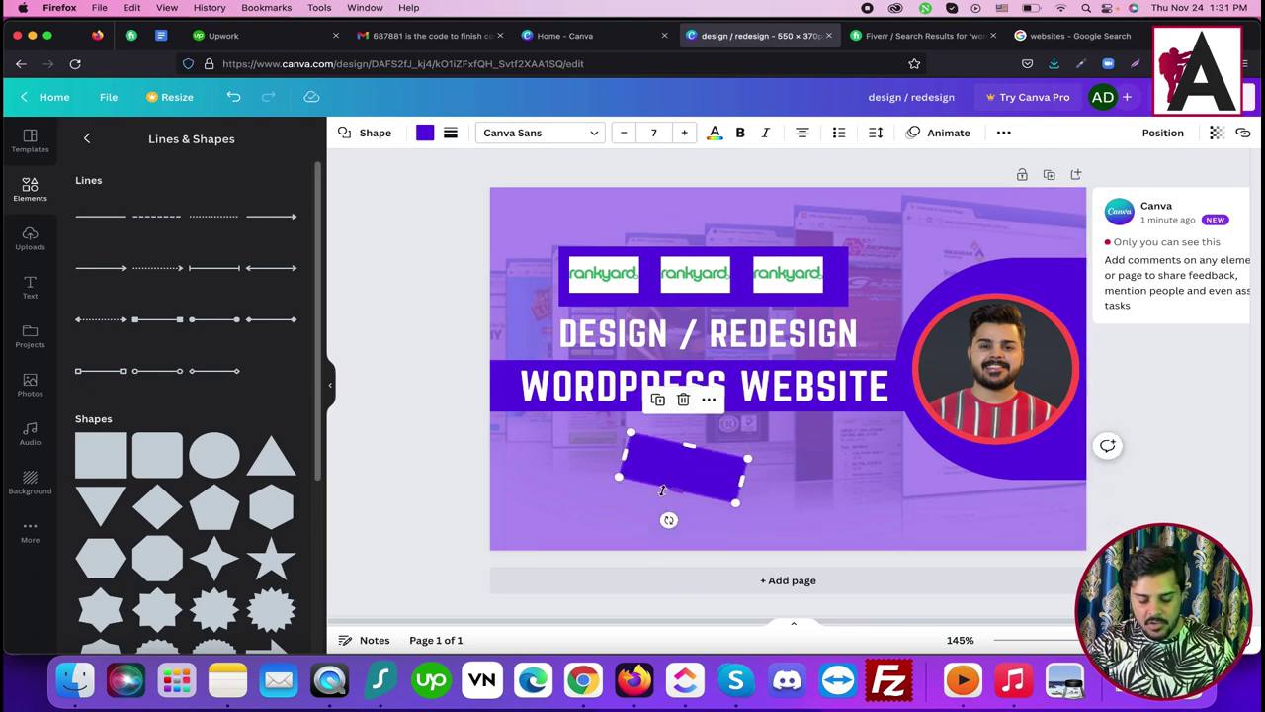
{"action": "key", "text": "super+z"}
{"action": "key", "text": "super+z"}
{"action": "left_click", "coordinate": [678, 460]}
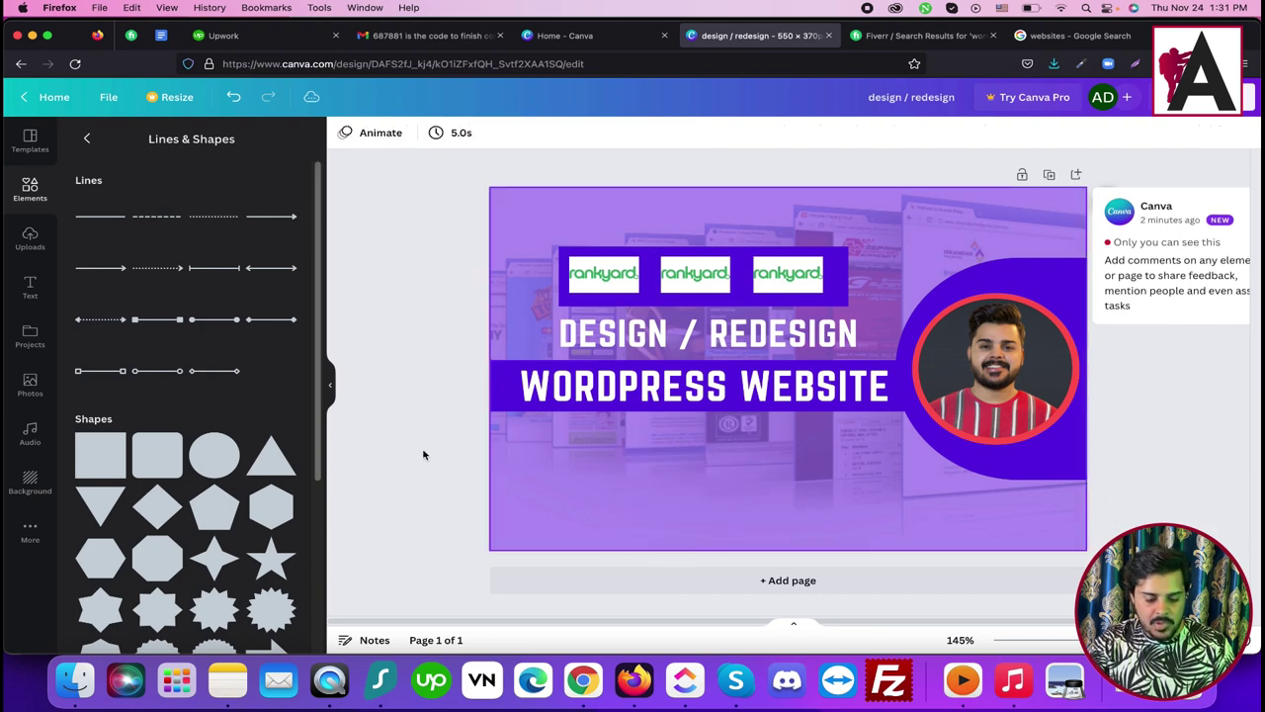
Step: Add a rounded pill shape, enlarge it, and place it below the "WORDPRESS WEBSITE" band as a button background
{"action": "scroll", "coordinate": [310, 383], "scroll_direction": "down", "scroll_amount": 2}
{"action": "scroll", "coordinate": [310, 383], "scroll_direction": "down", "scroll_amount": 4}
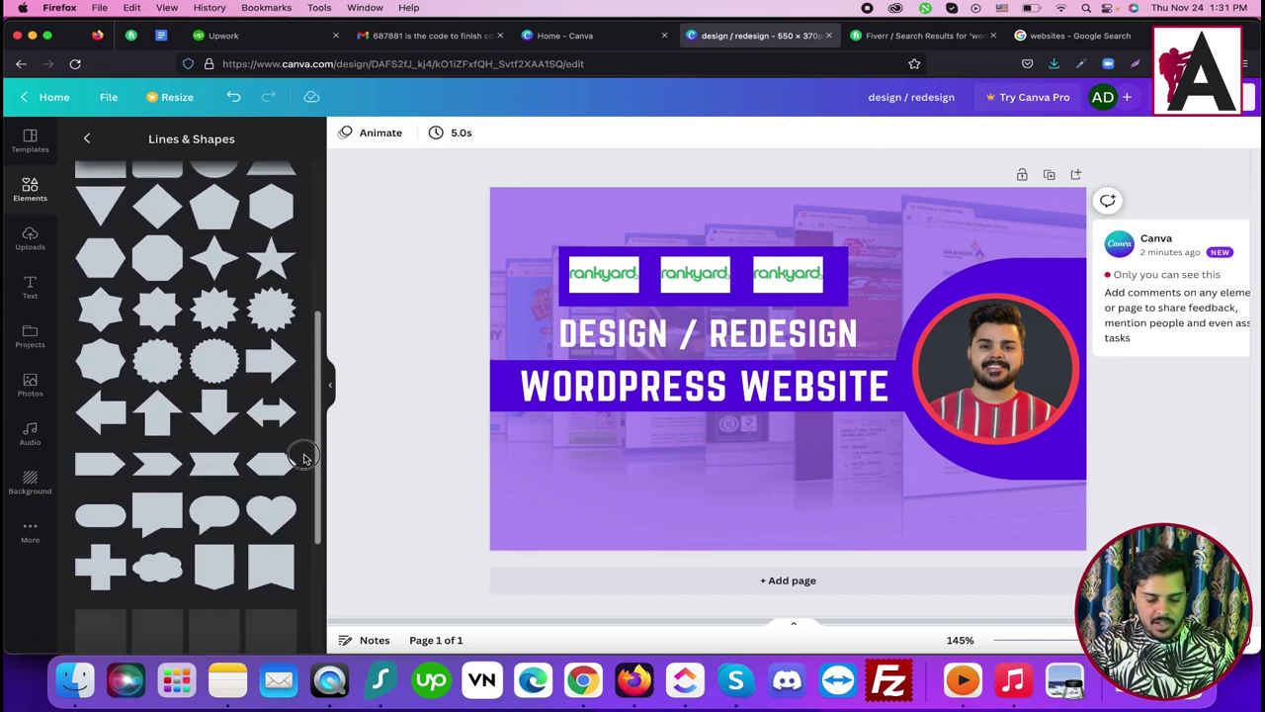
{"action": "left_click", "coordinate": [99, 491]}
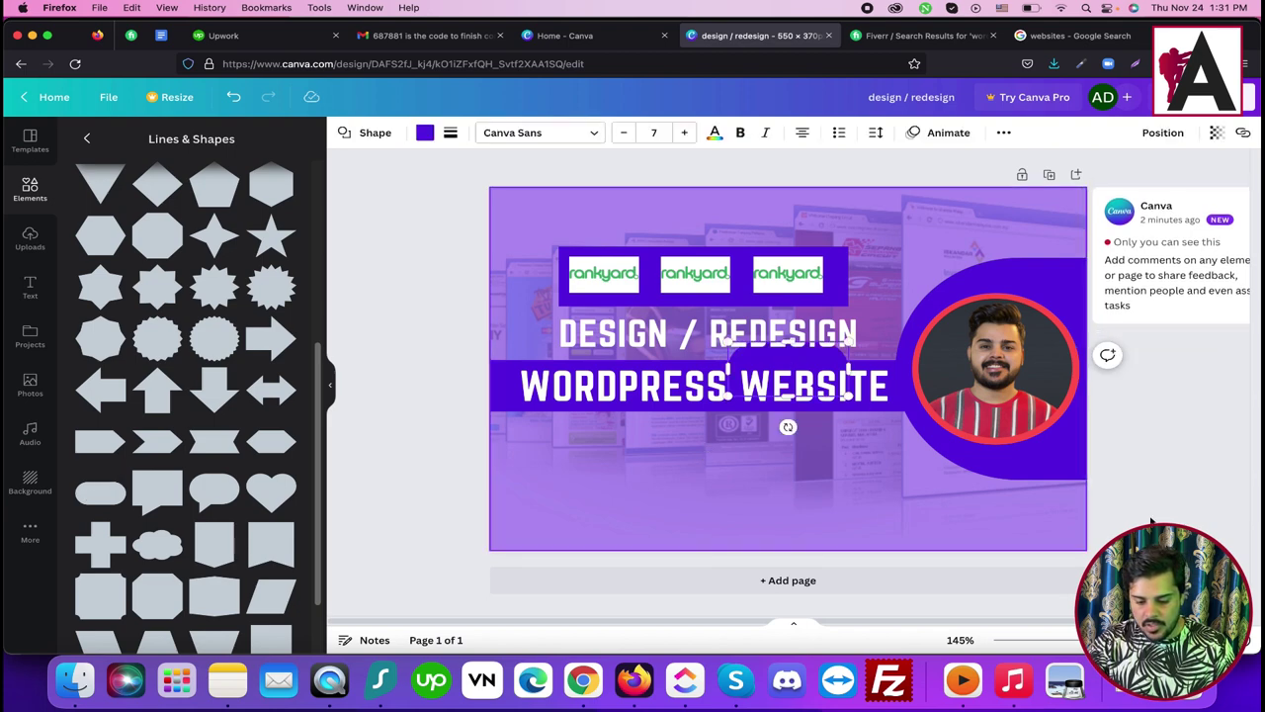
{"action": "left_click", "coordinate": [1136, 438]}
{"action": "left_click_drag", "start_coordinate": [816, 370], "coordinate": [824, 484]}
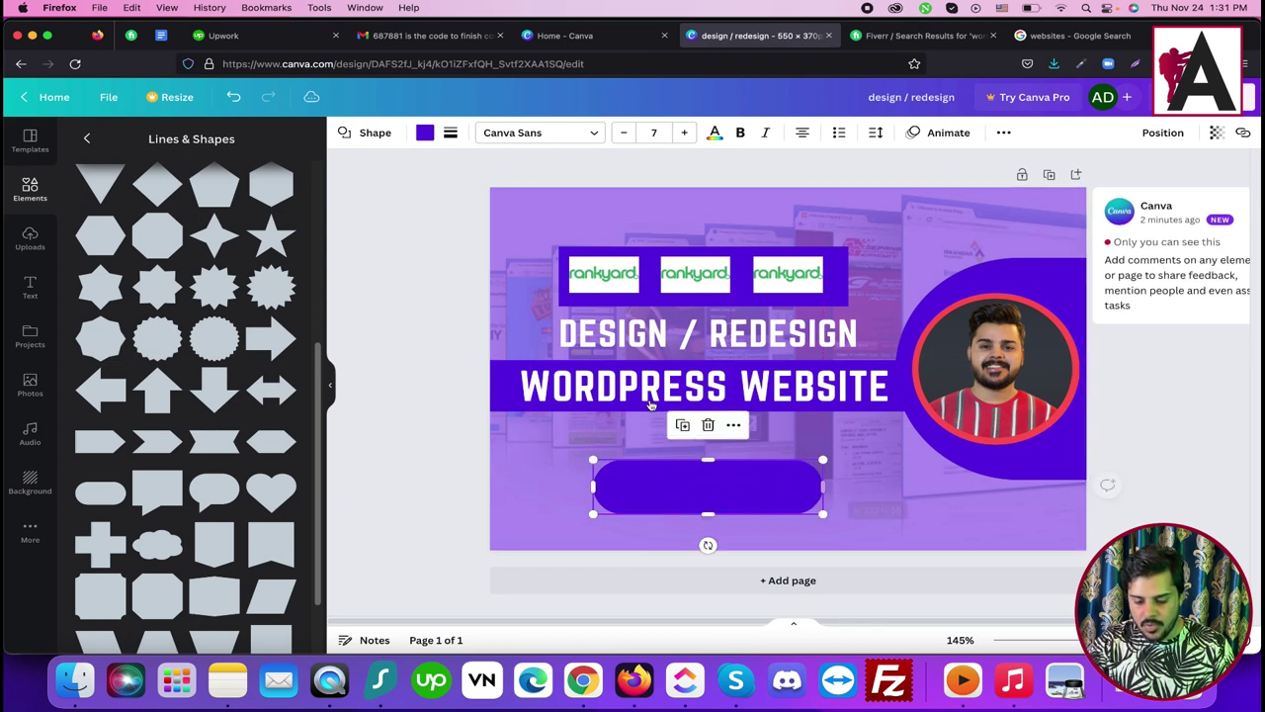
Step: Place a duplicate of the "WORDPRESS WEBSITE" heading over the violet pill shape and replace its text with "ORDER NOW"
{"action": "left_click", "coordinate": [667, 392]}
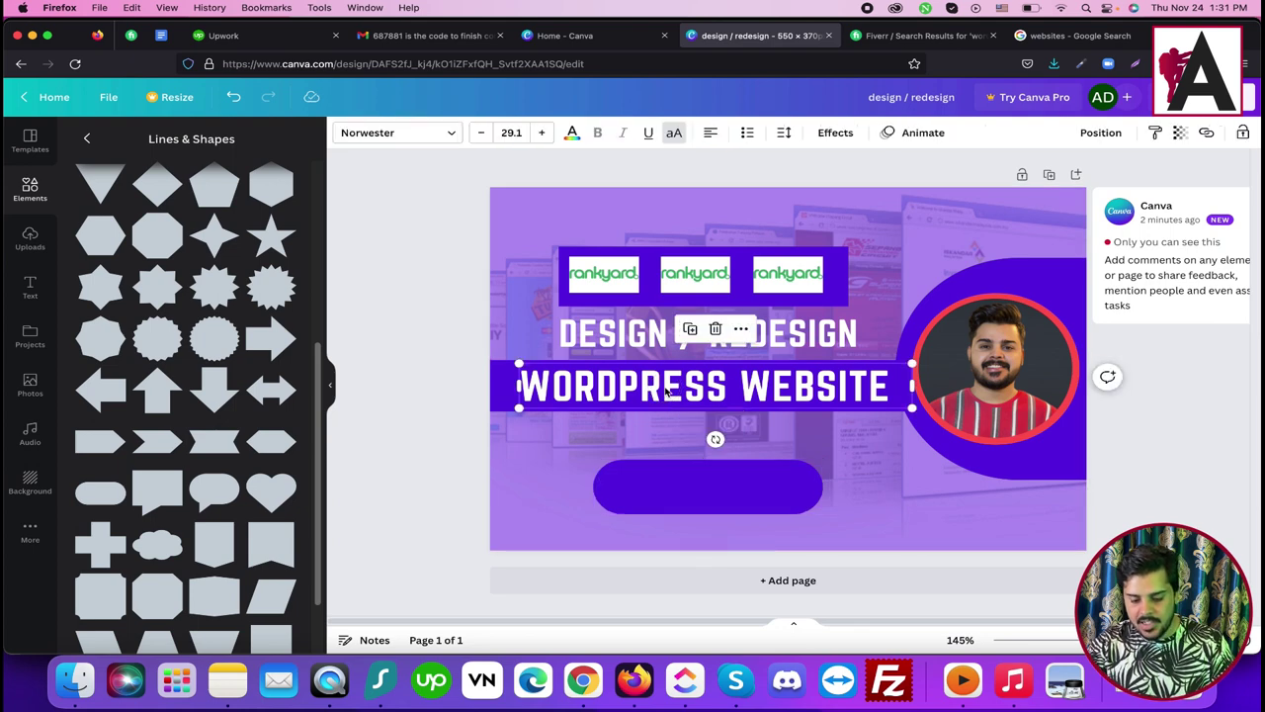
{"action": "key", "text": "super+d"}
{"action": "left_click_drag", "start_coordinate": [667, 410], "coordinate": [670, 491]}
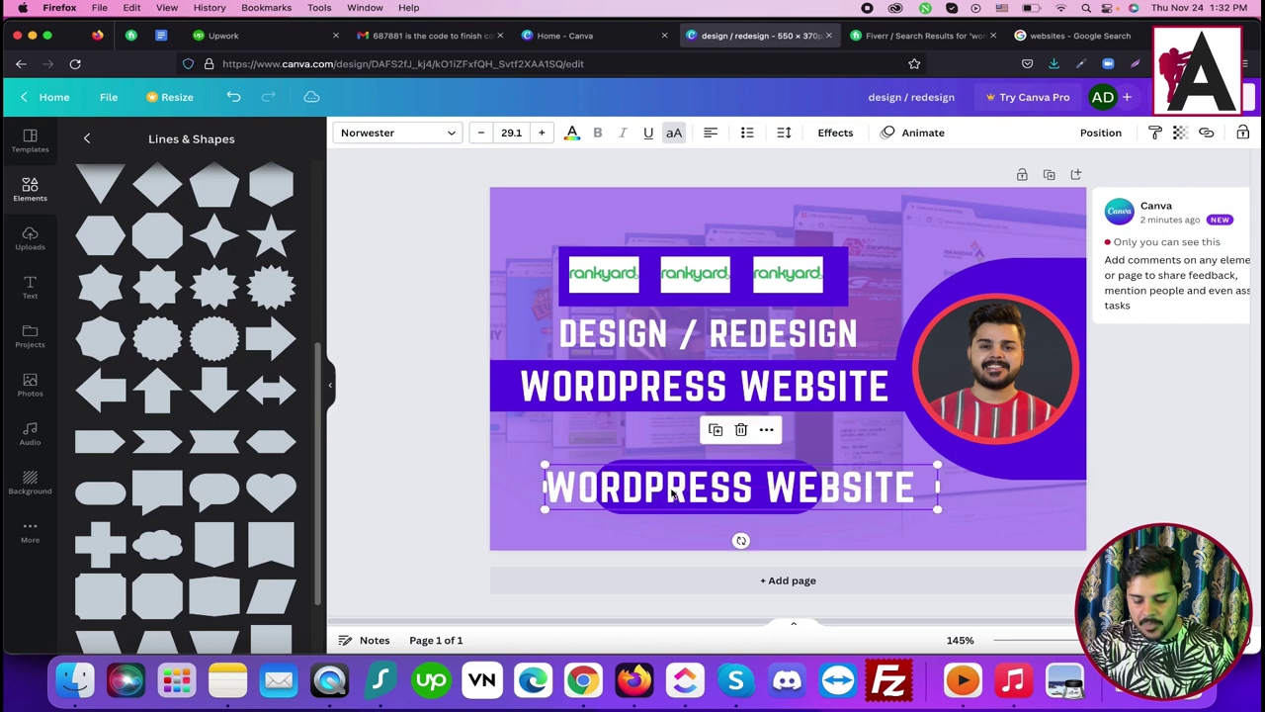
{"action": "double_click", "coordinate": [670, 488]}
{"action": "type", "text": "ORDER"}
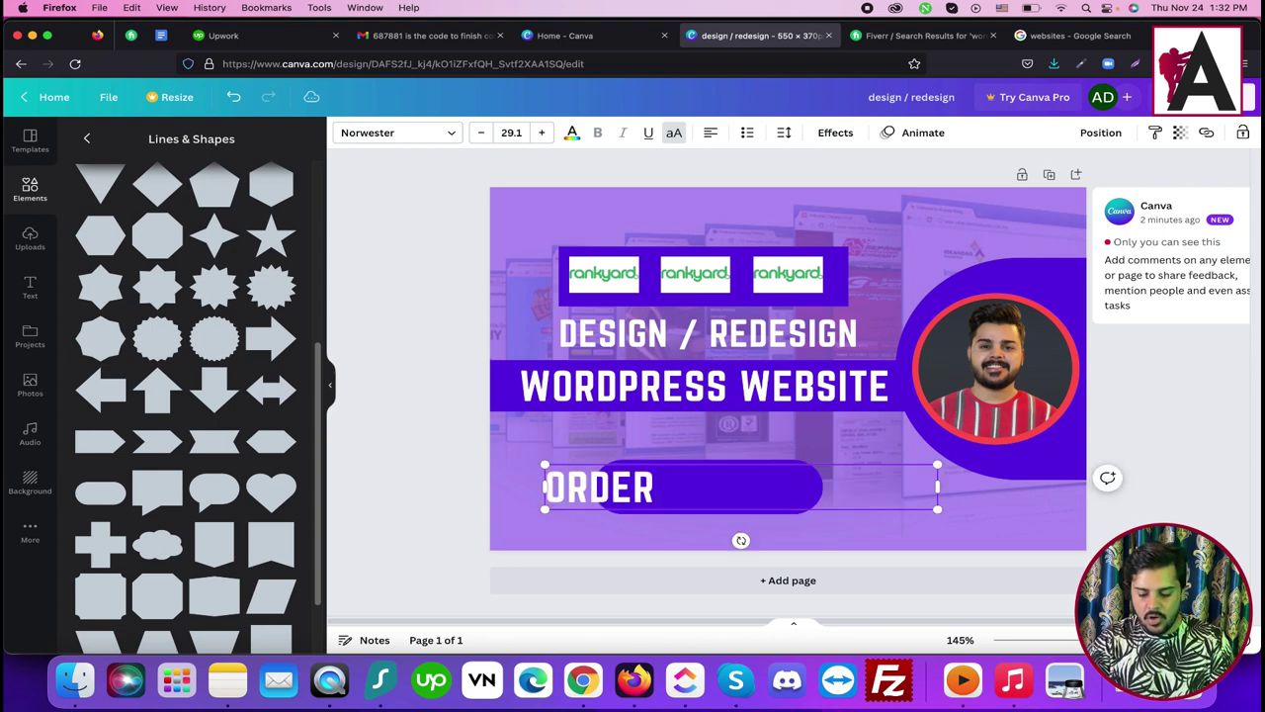
{"action": "type", "text": " NOW"}
Step: Reduce the "ORDER NOW" text's font size to 25.1 and center the text on the pill shape
{"action": "left_click", "coordinate": [480, 132]}
{"action": "left_click", "coordinate": [481, 133]}
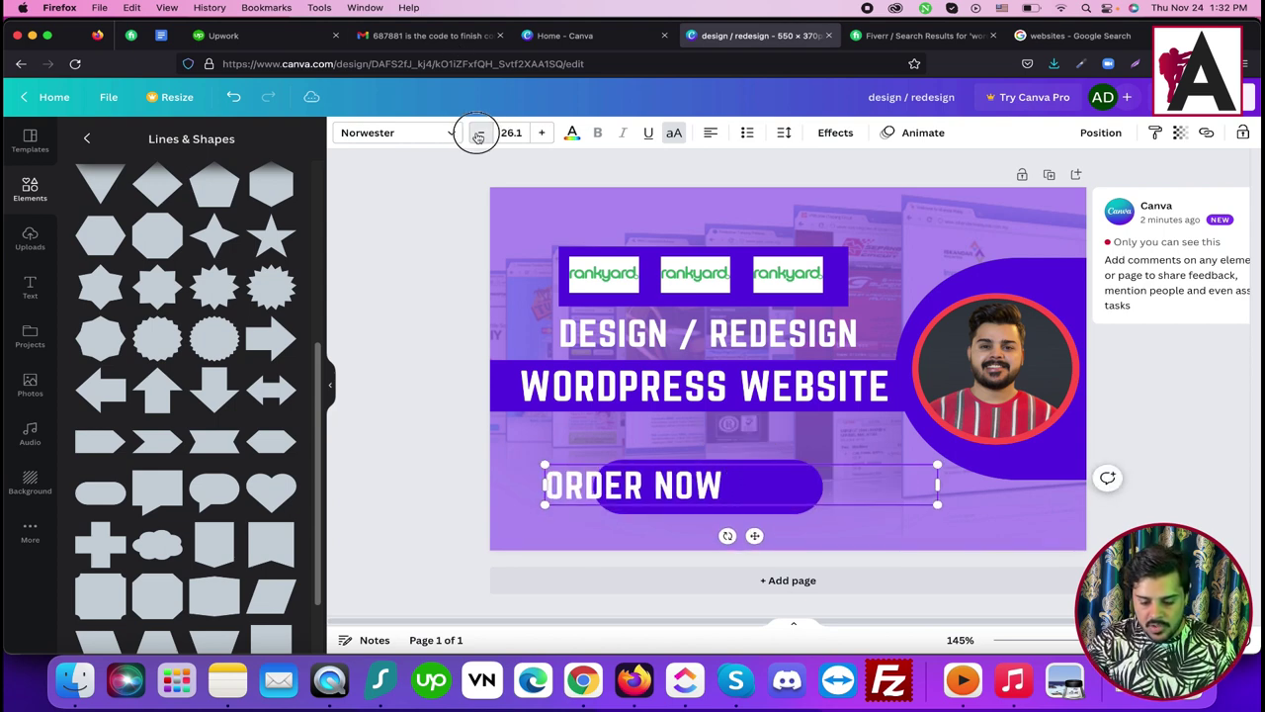
{"action": "left_click", "coordinate": [481, 133]}
{"action": "left_click", "coordinate": [480, 132]}
{"action": "left_click", "coordinate": [1232, 420]}
{"action": "left_click_drag", "start_coordinate": [667, 484], "coordinate": [735, 487]}
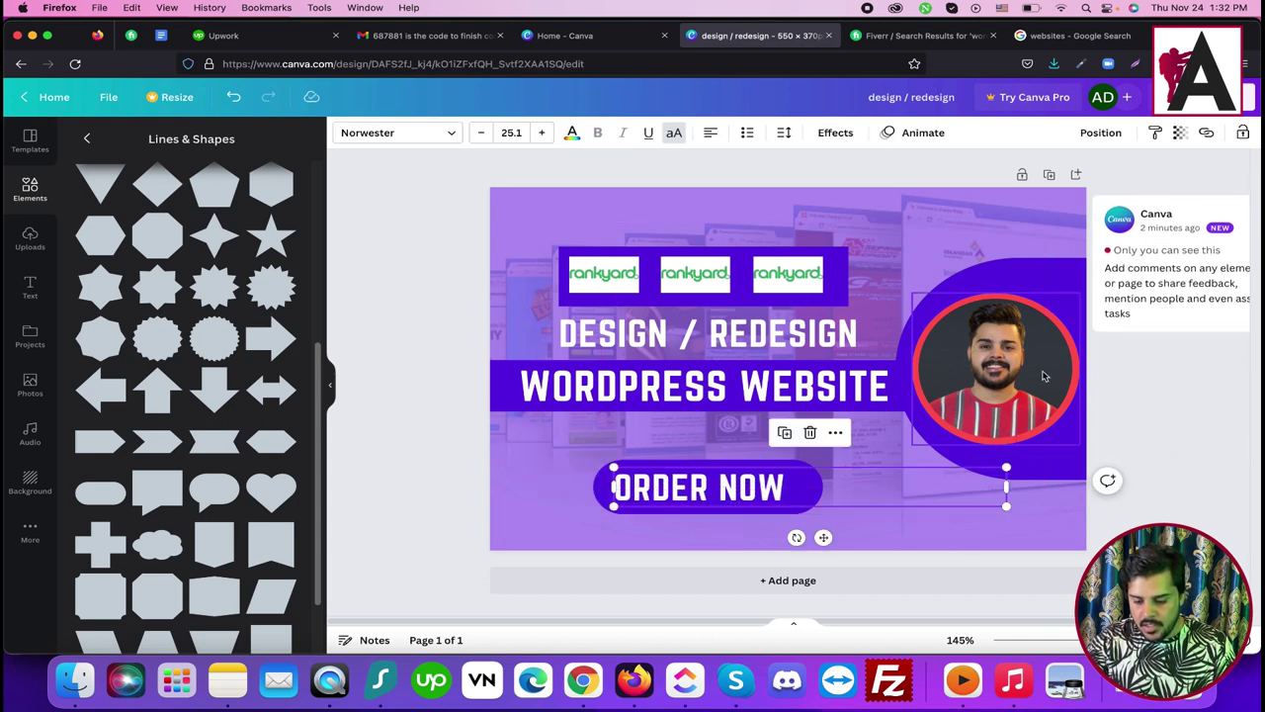
Step: Compare the design with the reference gig thumbnail on Fiverr and examine the recently viewed gigs on its homepage, returning to the Canva design
{"action": "left_click", "coordinate": [914, 34]}
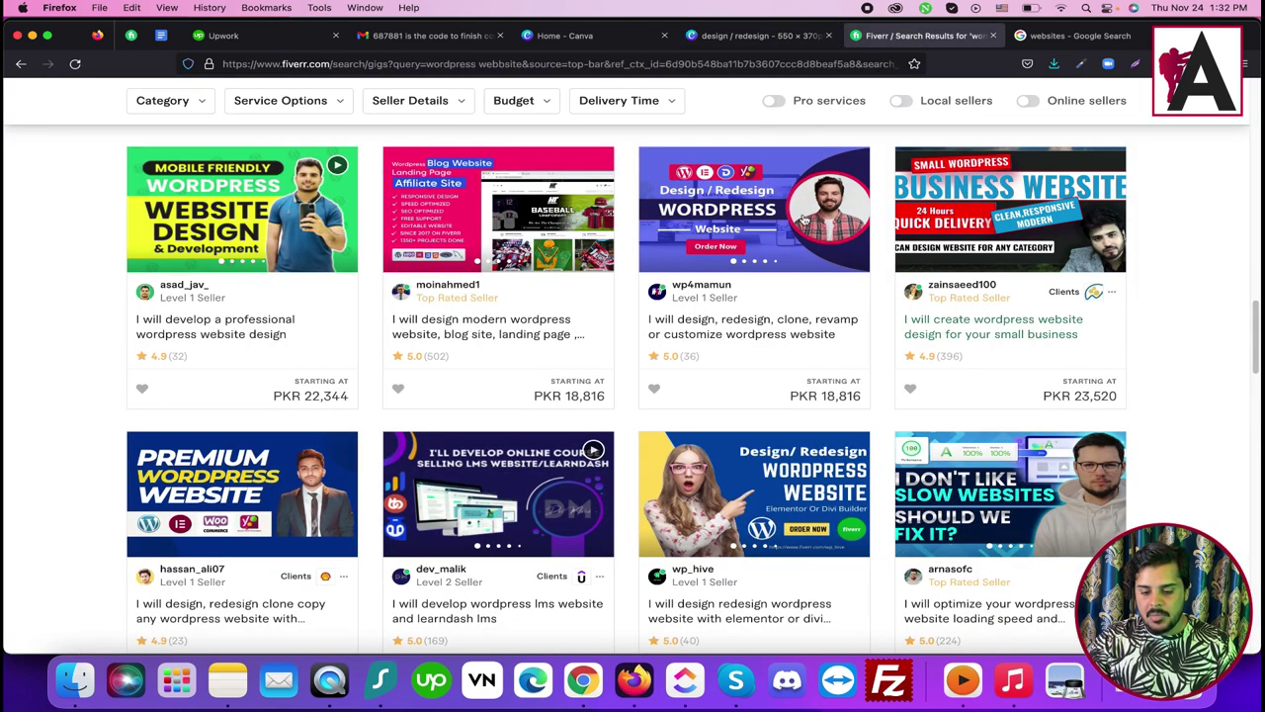
{"action": "left_click", "coordinate": [751, 36]}
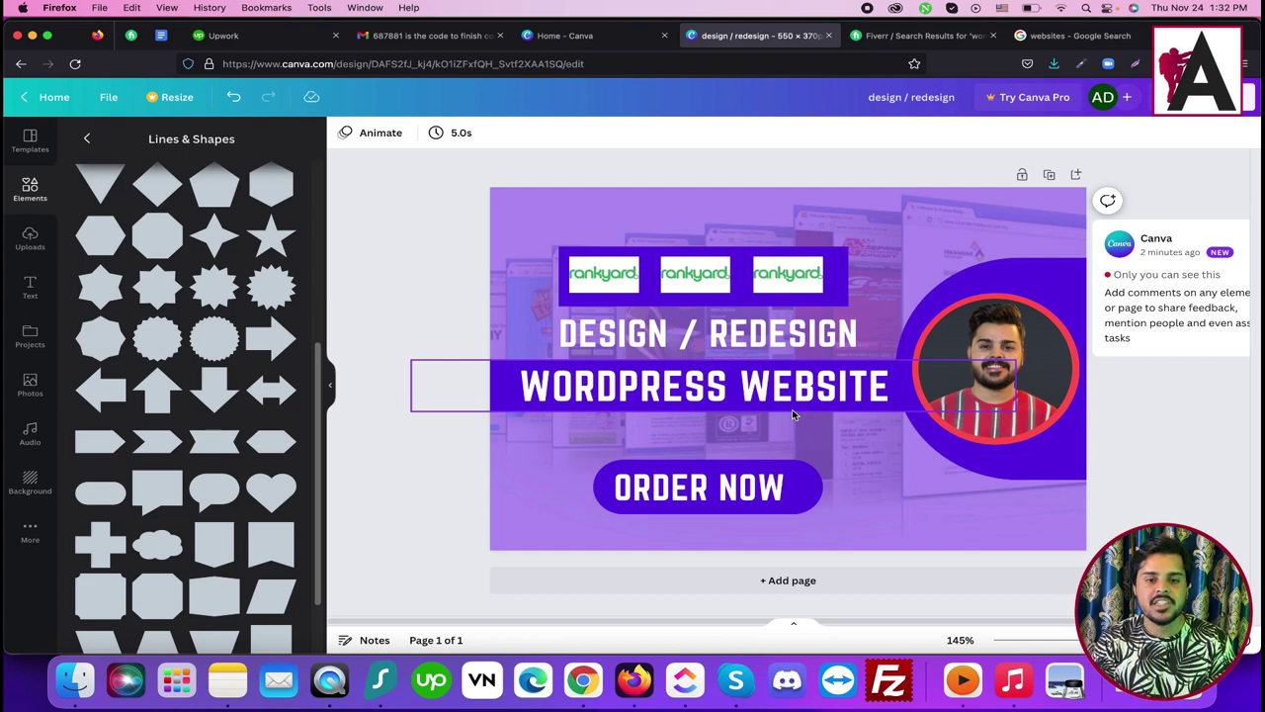
{"action": "left_click", "coordinate": [929, 38]}
{"action": "scroll", "coordinate": [1255, 319], "scroll_direction": "up", "scroll_amount": 10}
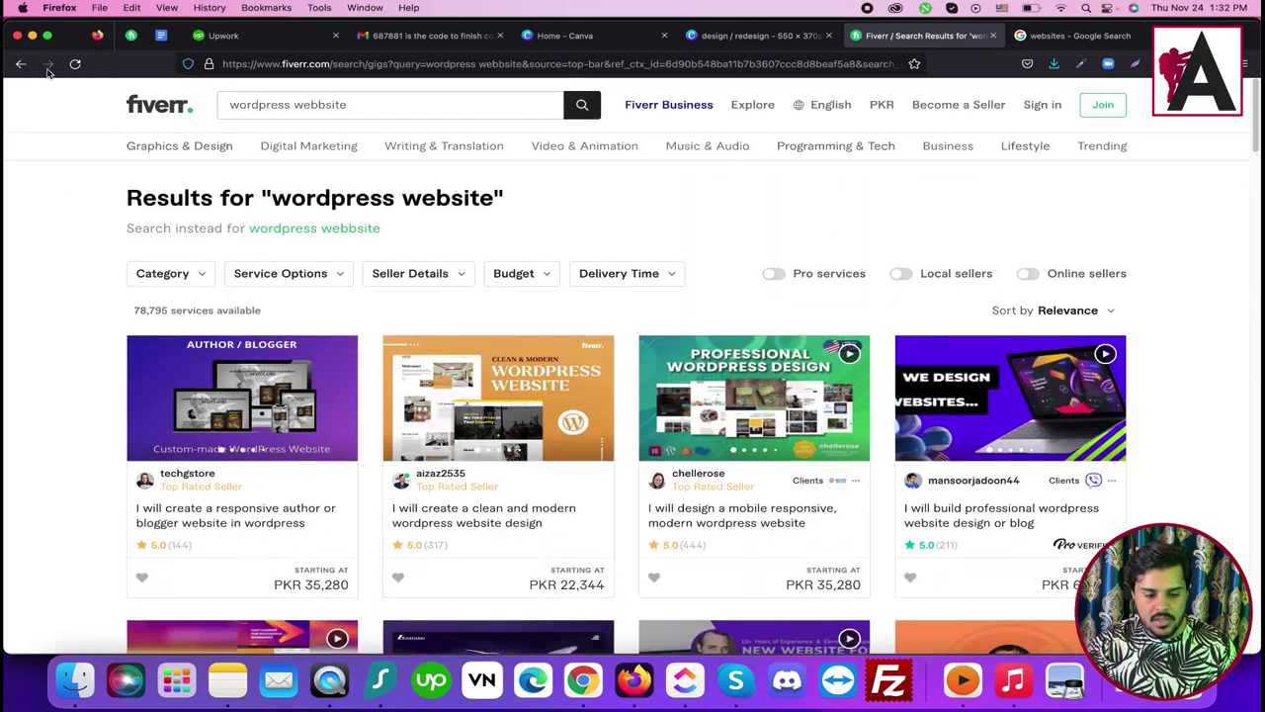
{"action": "left_click", "coordinate": [152, 105]}
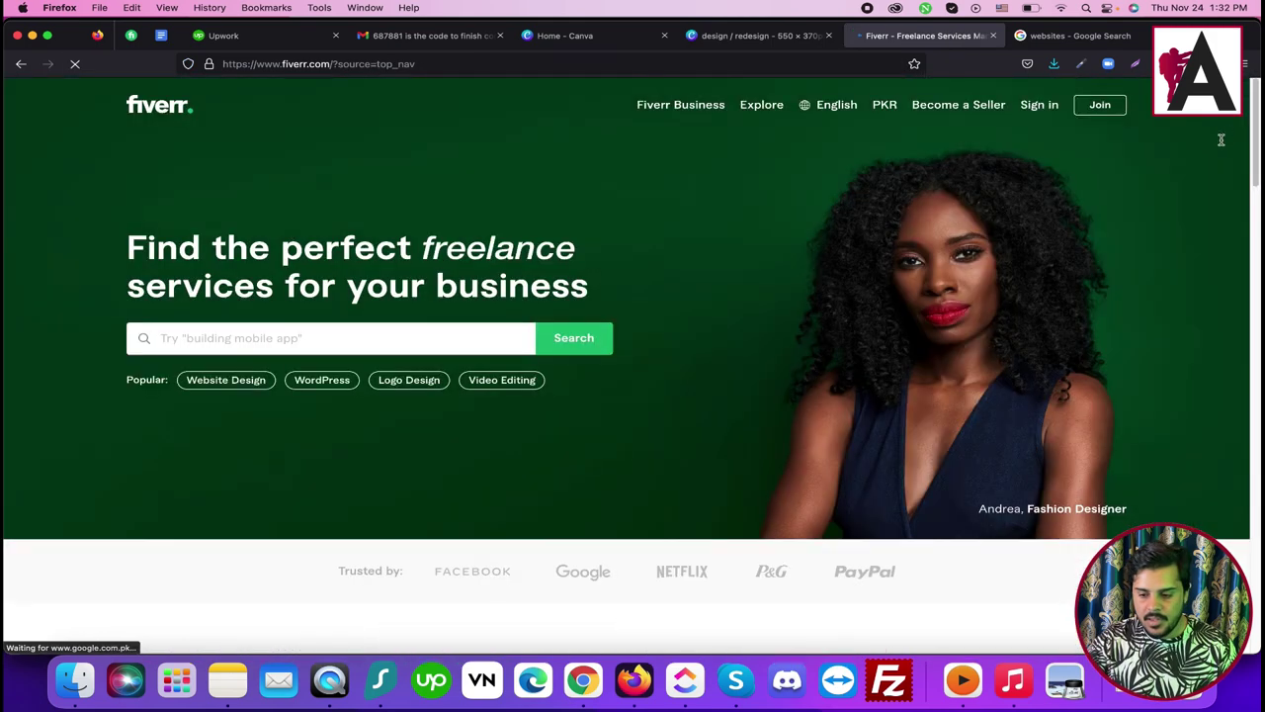
{"action": "scroll", "coordinate": [1253, 158], "scroll_direction": "down", "scroll_amount": 20}
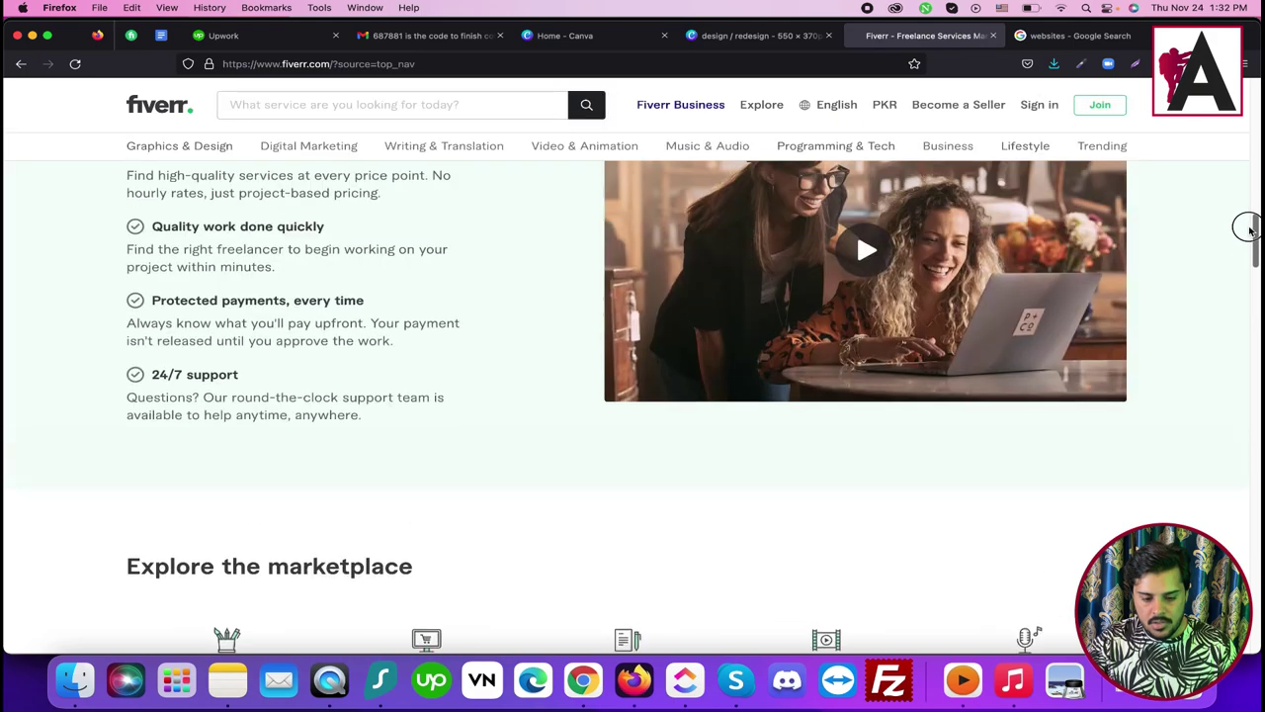
{"action": "left_click_drag", "start_coordinate": [1248, 229], "coordinate": [1234, 135]}
{"action": "left_click", "coordinate": [163, 506]}
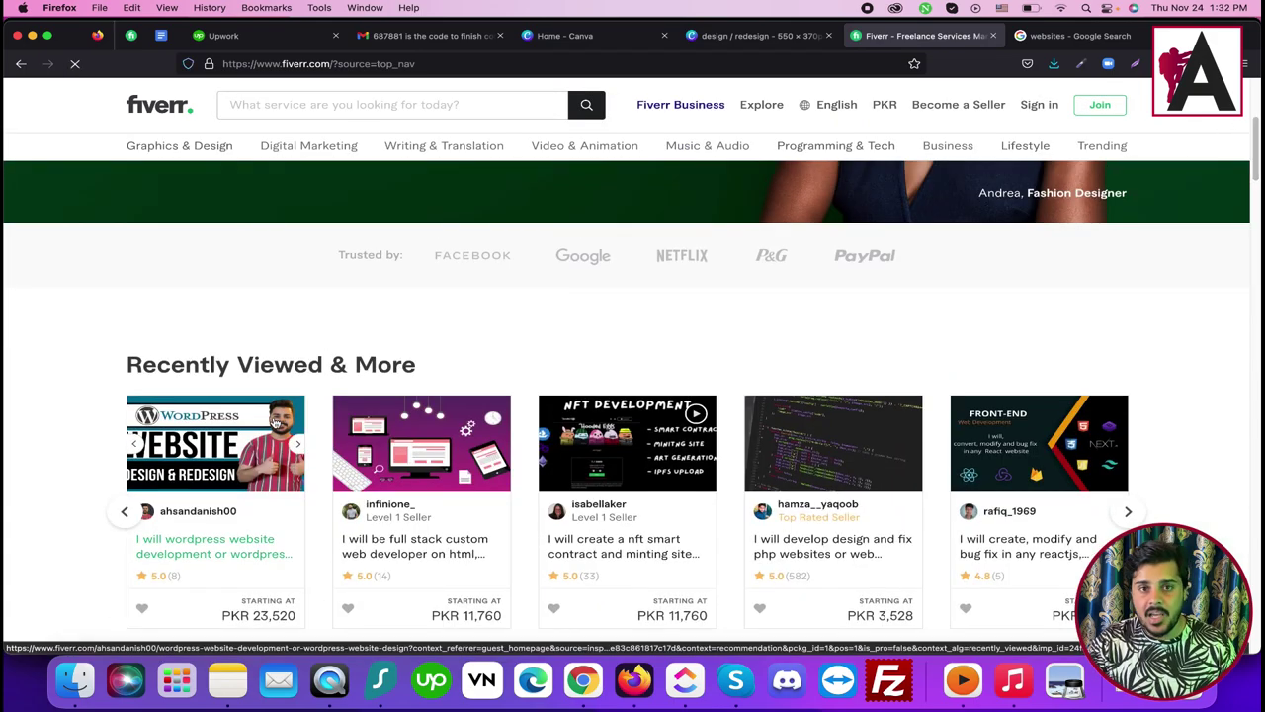
{"action": "left_click", "coordinate": [804, 33]}
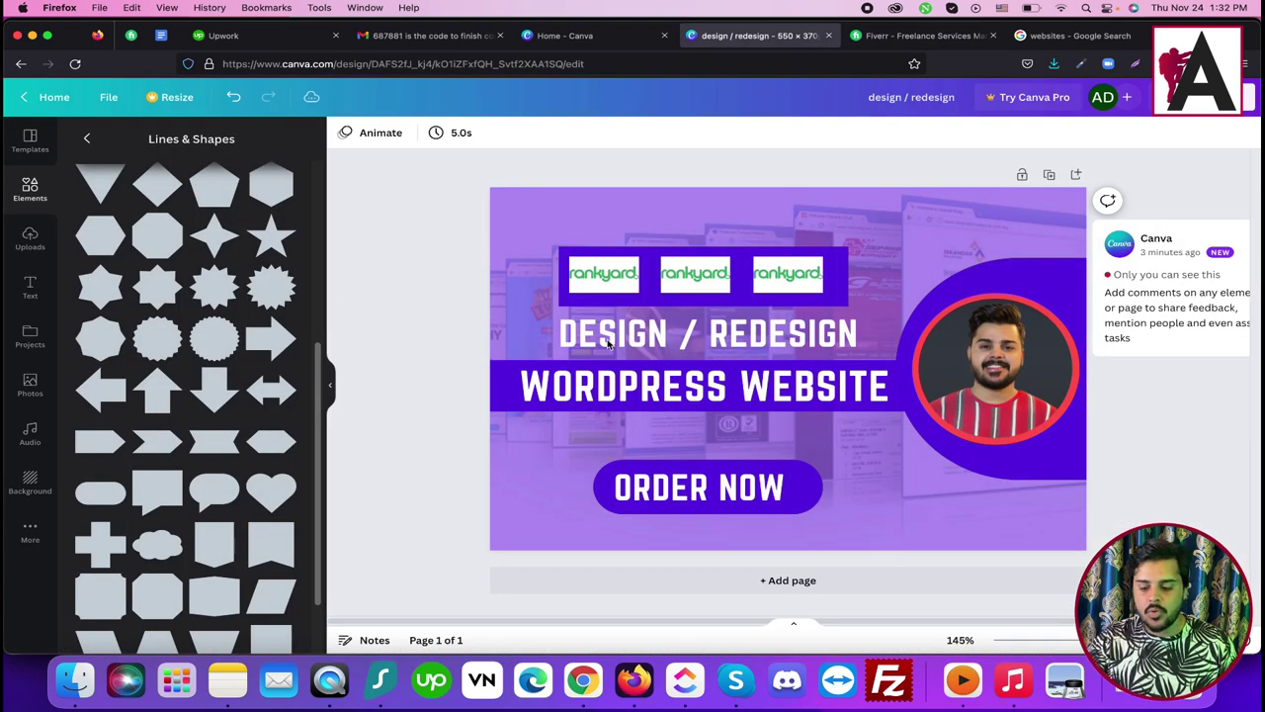